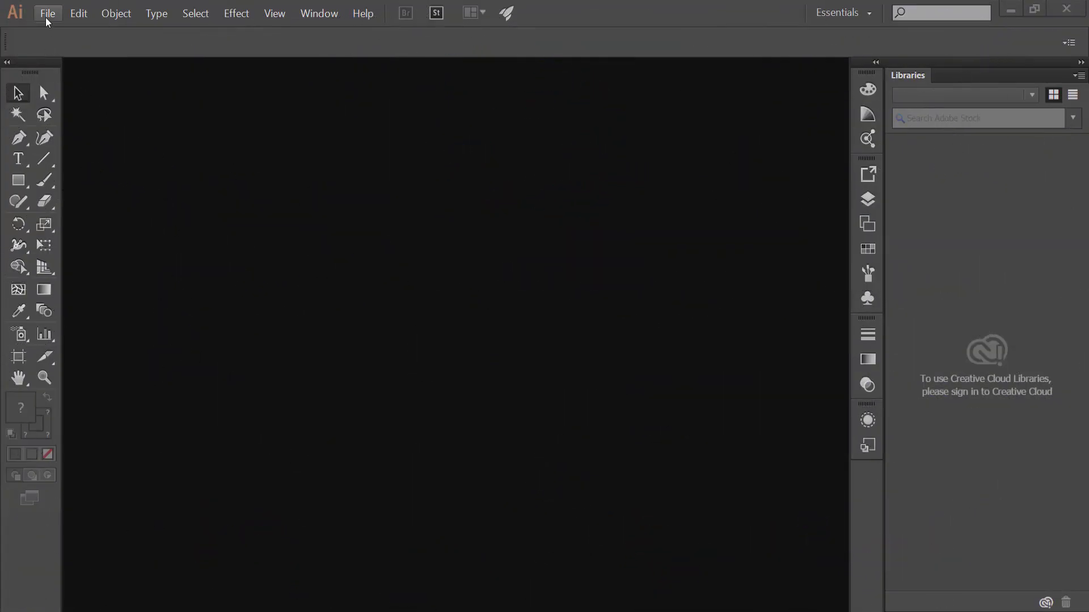
- Set up a new Web-profile document, 1920 × 1080 px, named Bar Graph
left_click(45, 16)
left_click(60, 32)
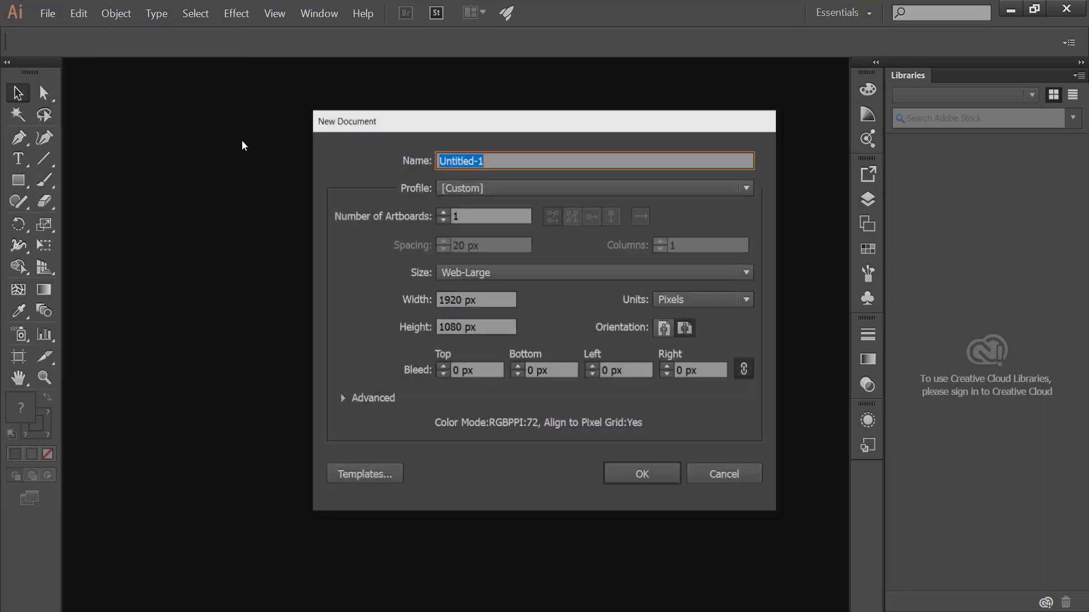
left_click(512, 193)
left_click(512, 250)
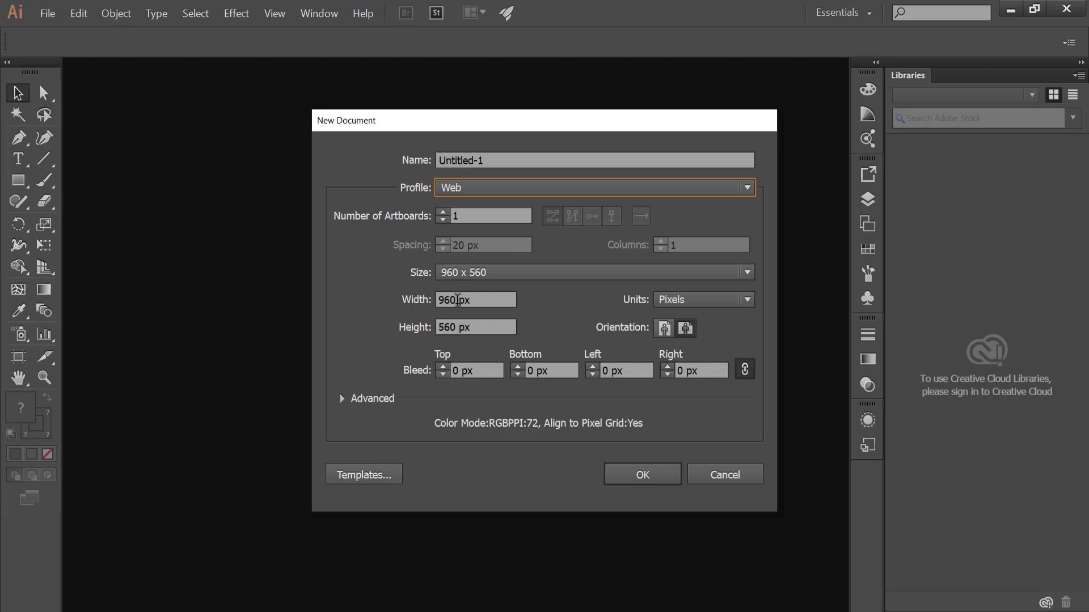
left_click_drag(454, 295, 420, 300)
type("1920")
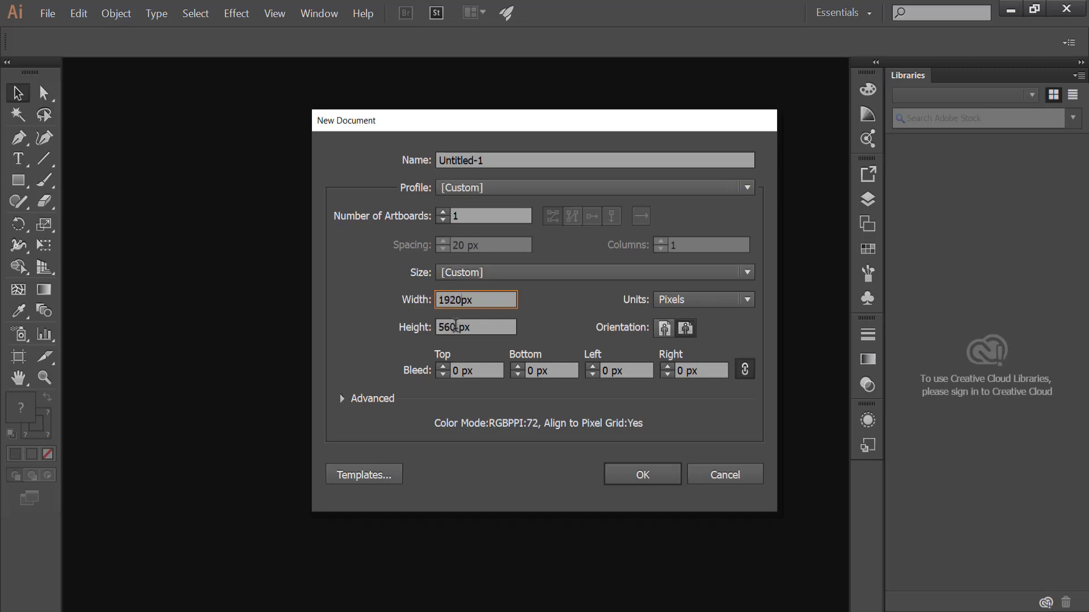
left_click_drag(454, 321, 425, 325)
type("1080")
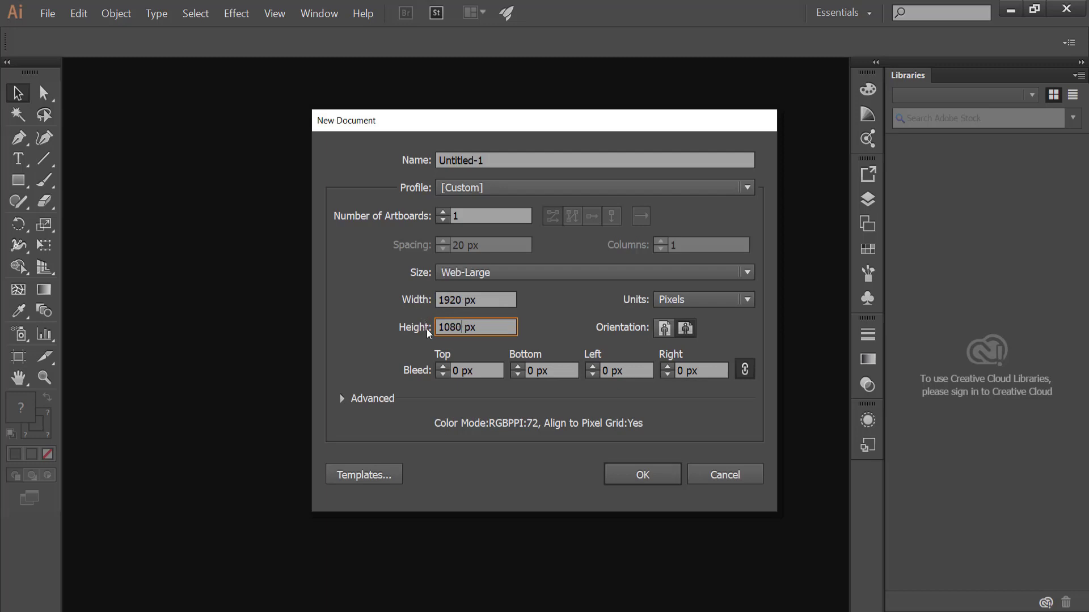
left_click_drag(485, 160, 423, 160)
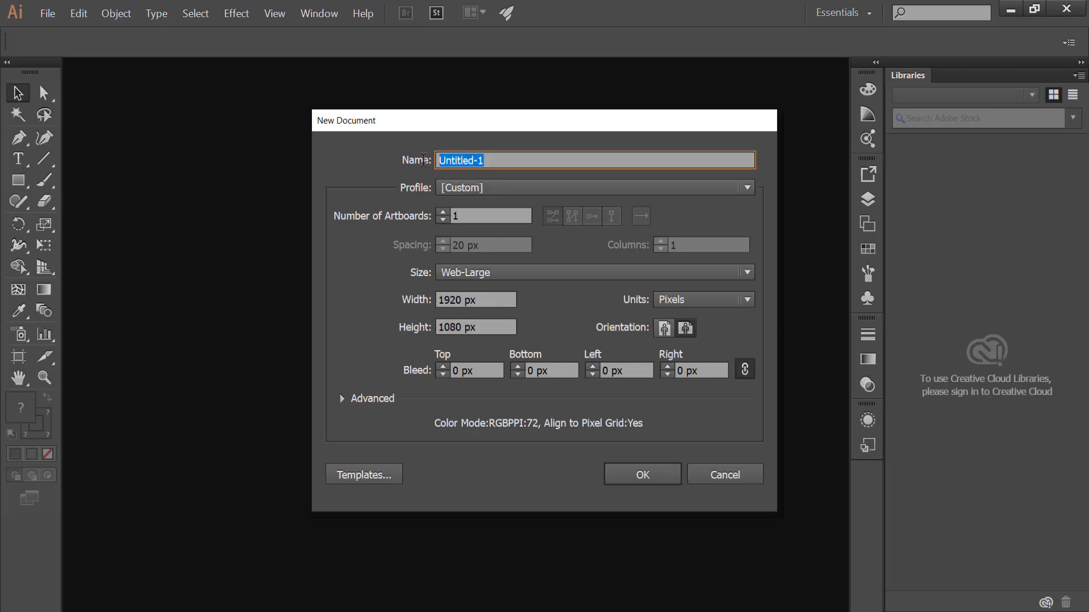
type("Bar Graph")
- Create the document and draw a rectangle covering the whole artboard
left_click(628, 478)
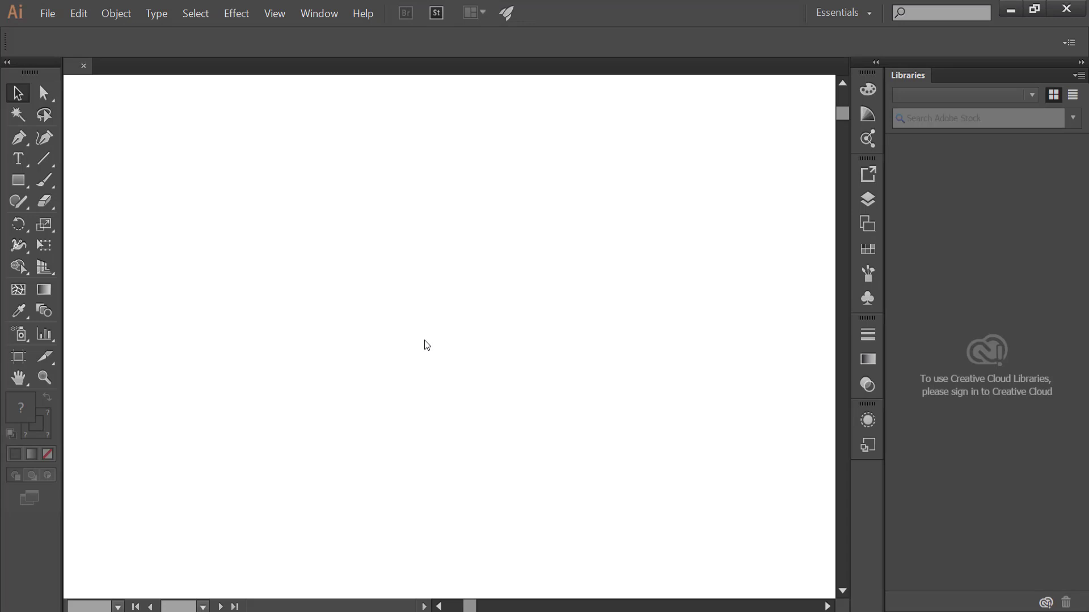
key("ctrl+0")
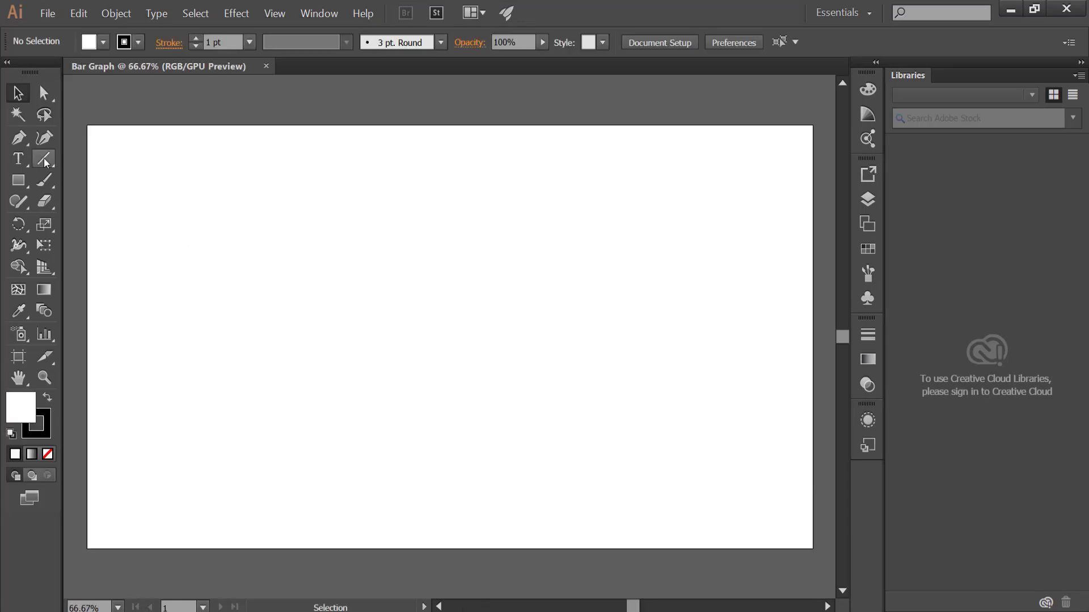
left_click(18, 180)
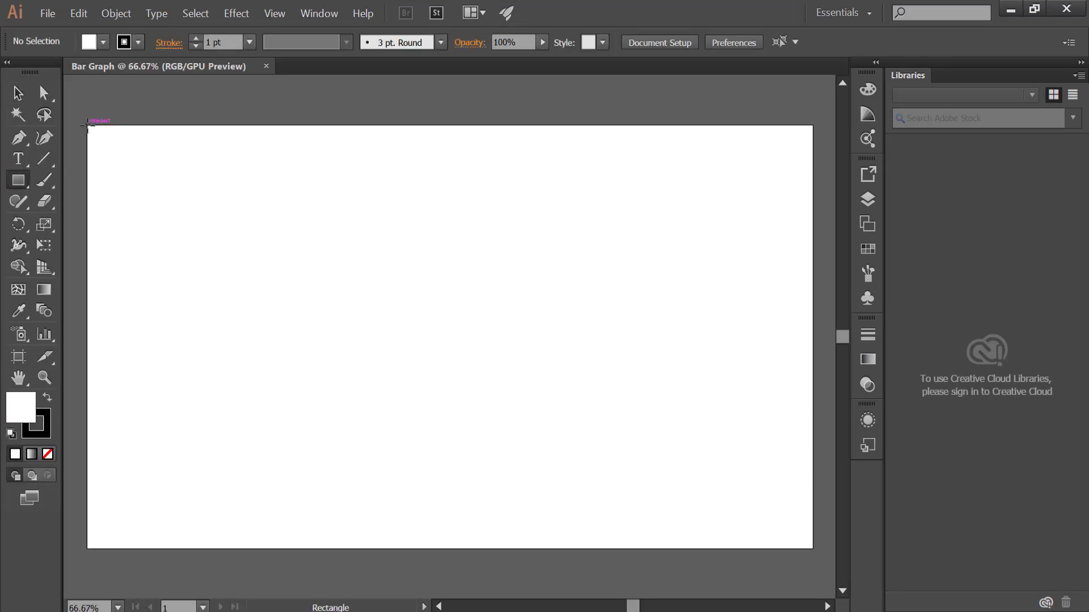
left_click_drag(87, 125, 812, 547)
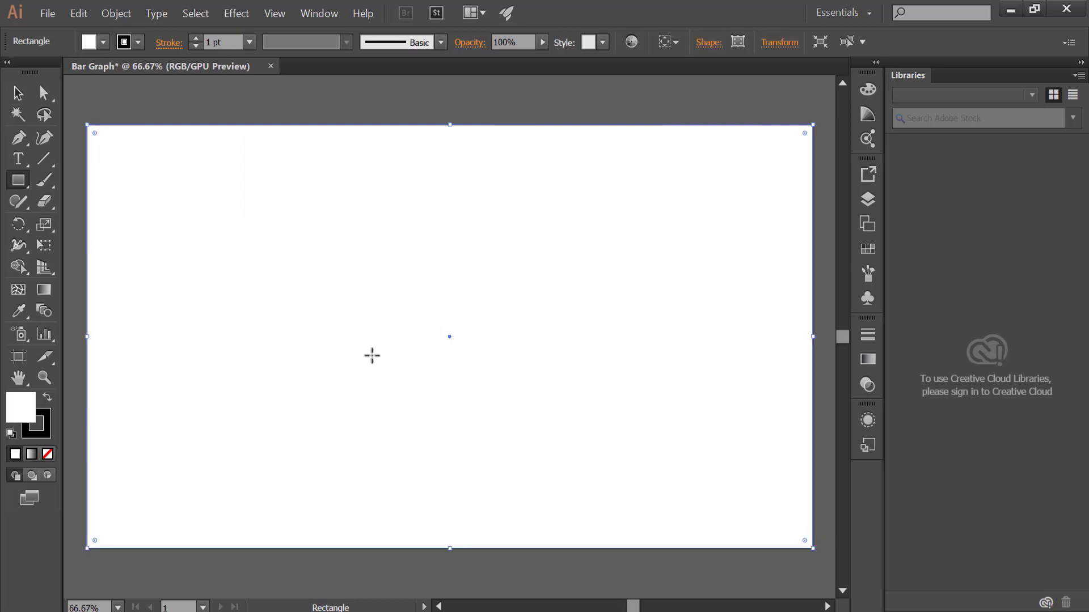
- Fill the rectangle with blue #2746FF
double_click(33, 417)
left_click(567, 278)
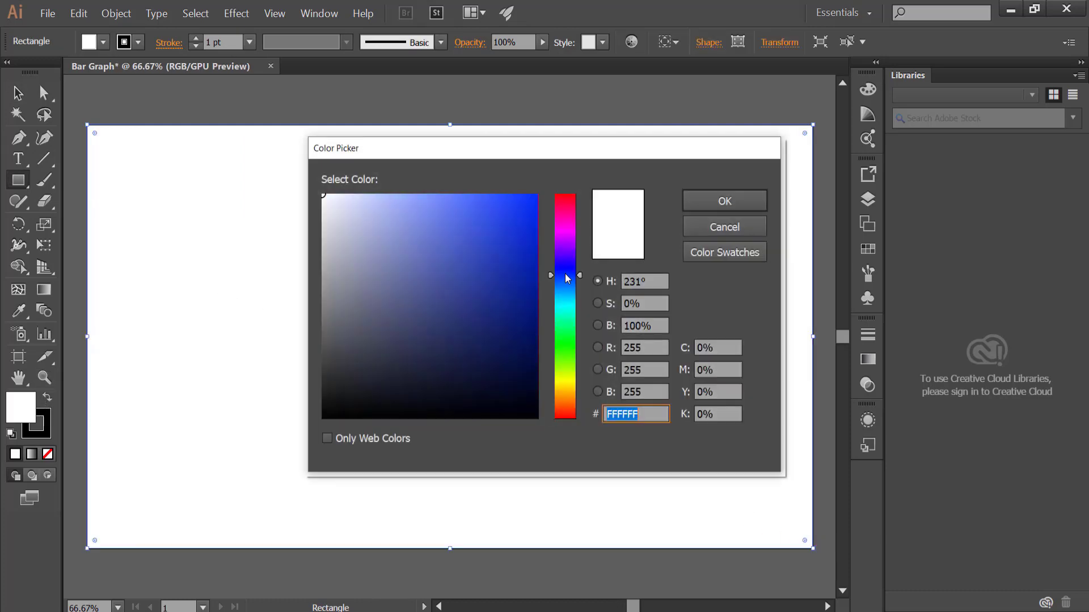
left_click(505, 194)
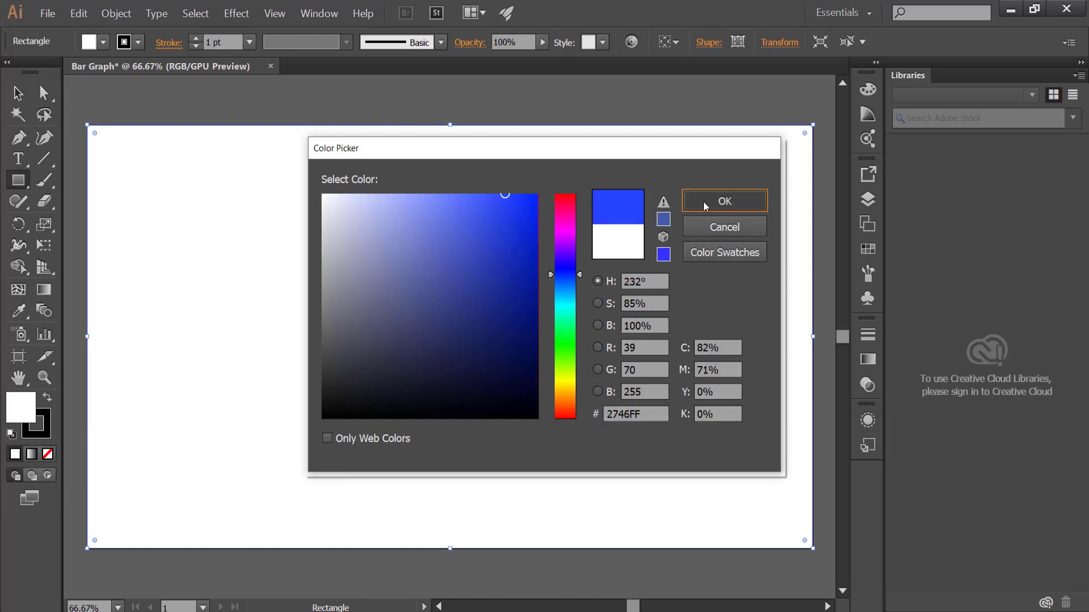
left_click(705, 203)
- Set the blue rectangle's stroke weight to 0
left_click(18, 92)
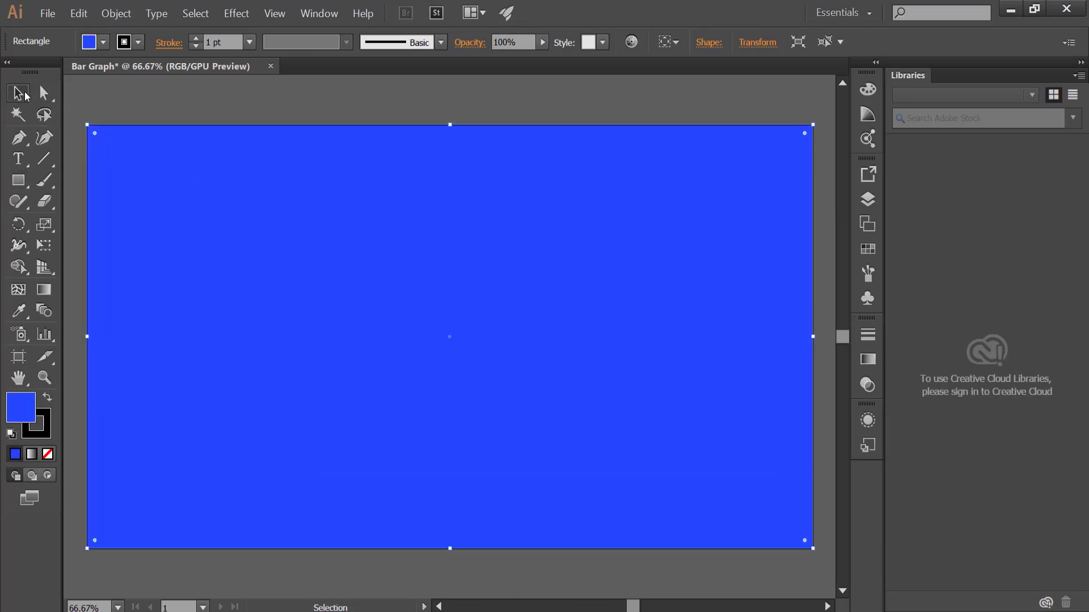
left_click(216, 42)
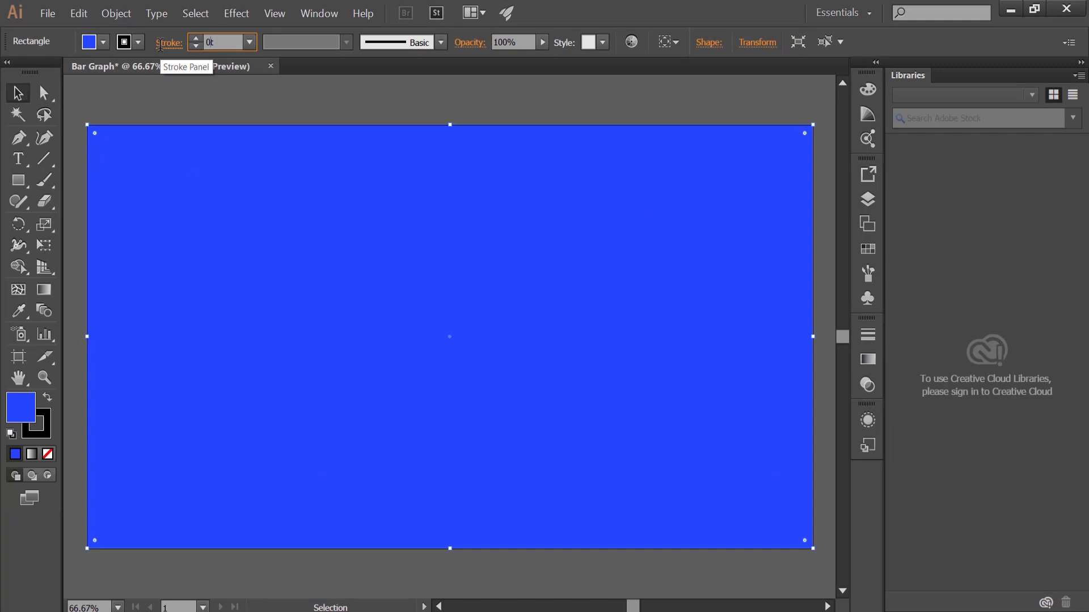
left_click(216, 96)
left_click(214, 42)
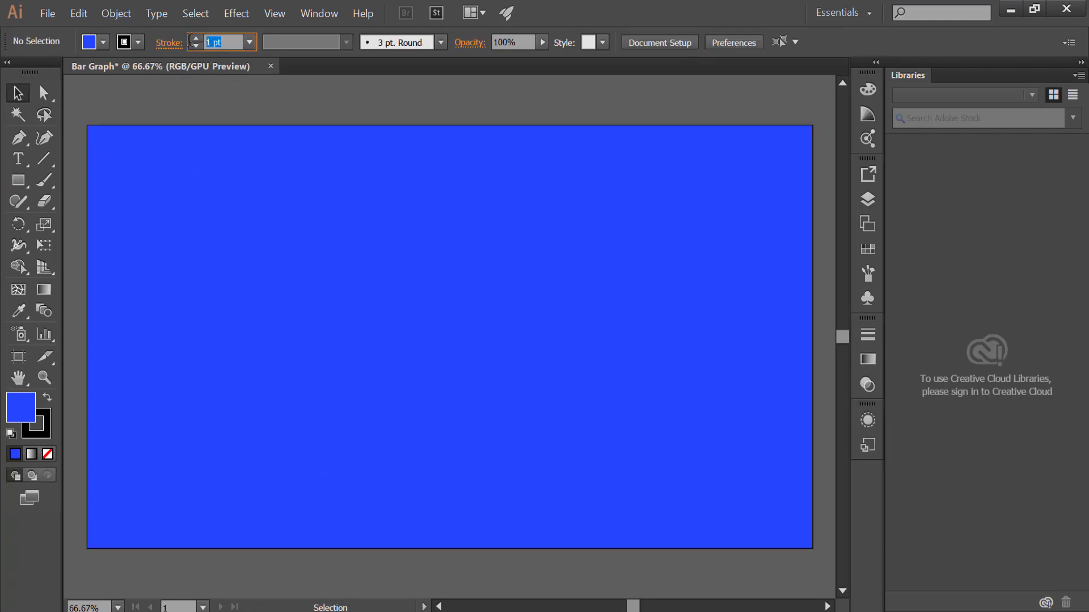
type("0")
key("Return")
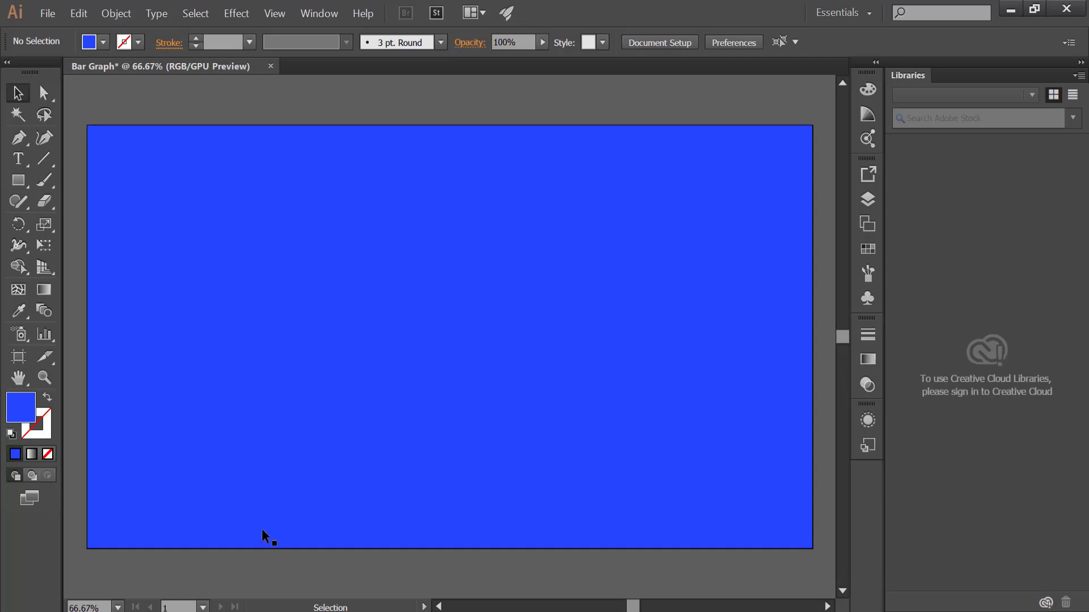
- Lock the blue background rectangle with Object > Lock > Selection
left_click(268, 290)
left_click(116, 13)
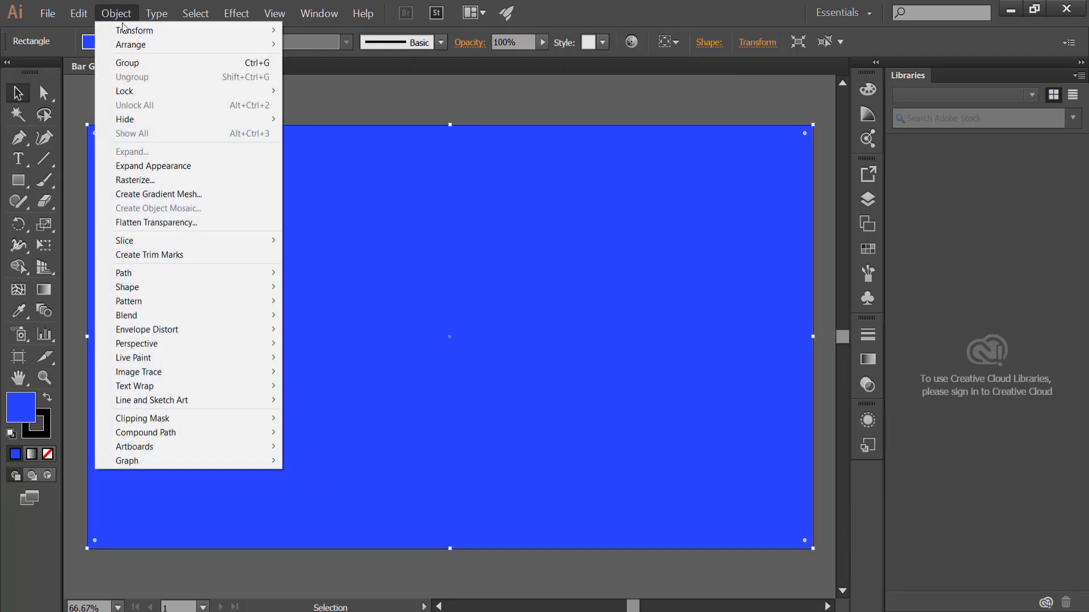
mouse_move(175, 91)
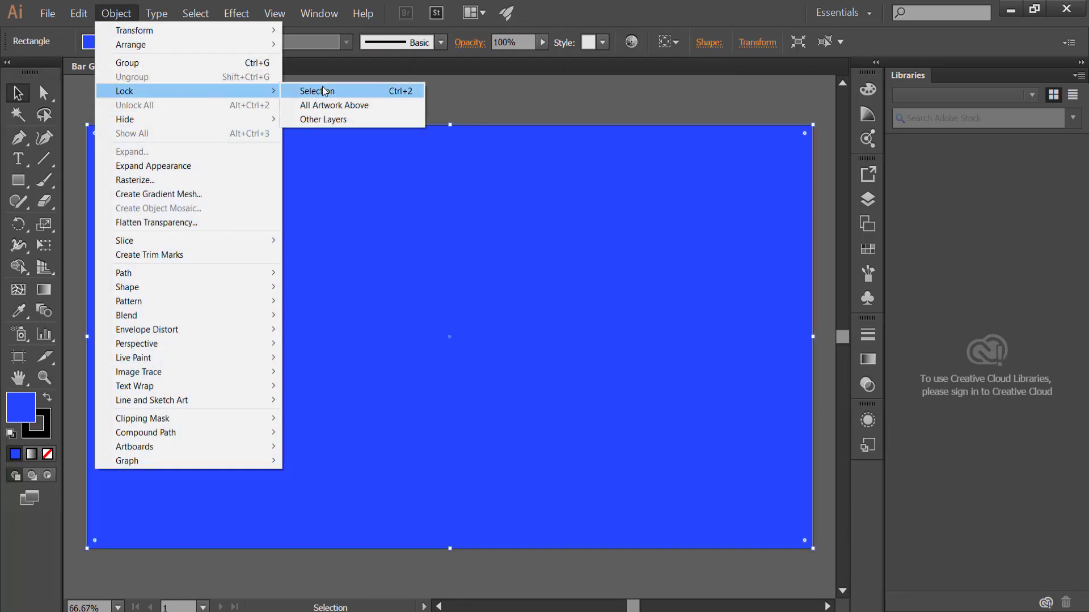
left_click(368, 92)
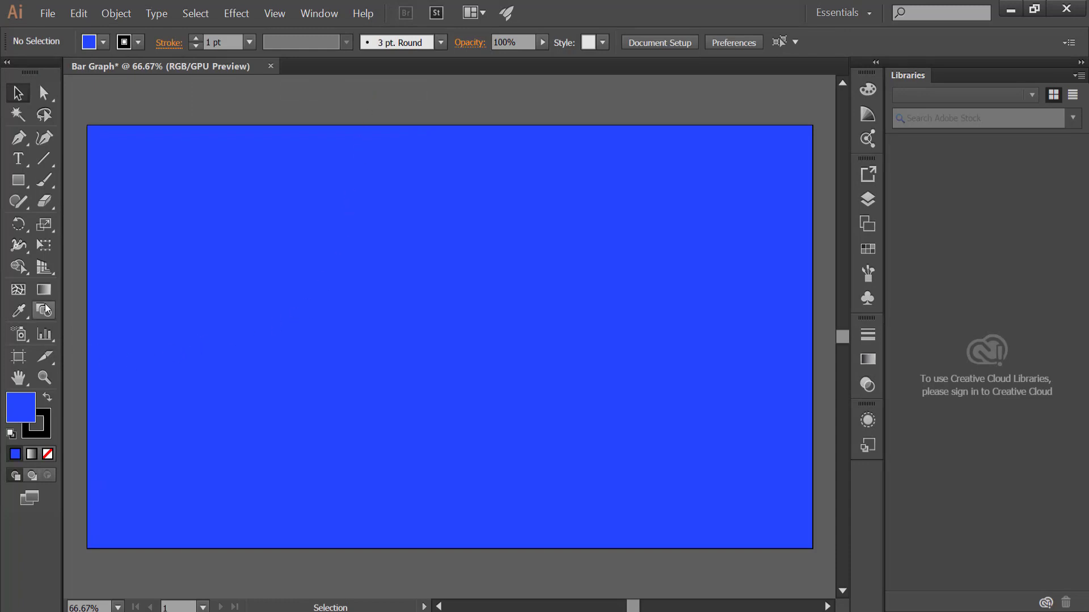
- Set Column Graph options to add a drop shadow and a legend across the top
double_click(44, 334)
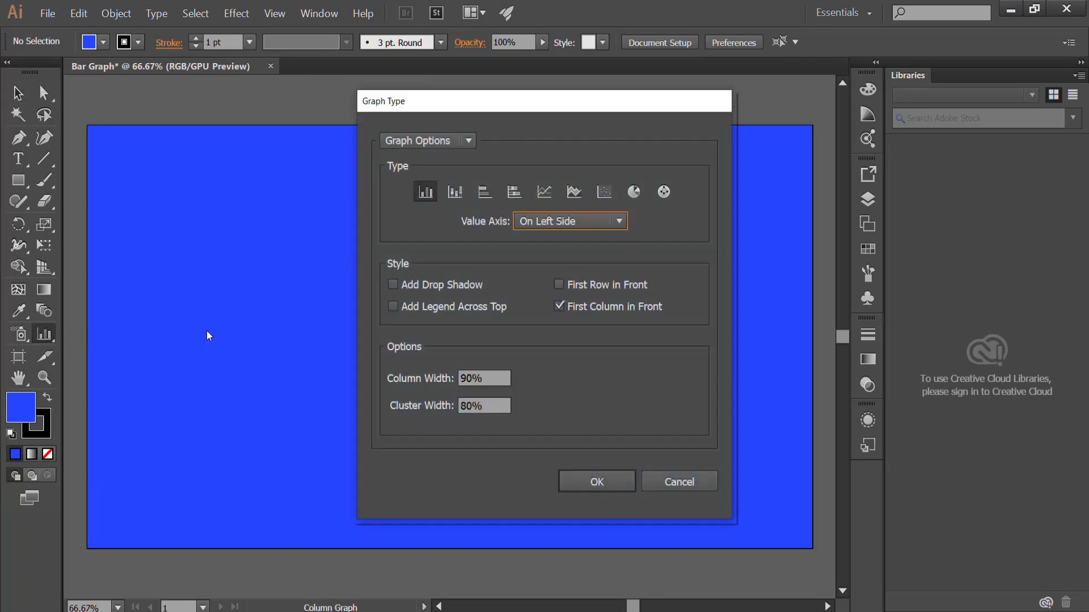
left_click(392, 284)
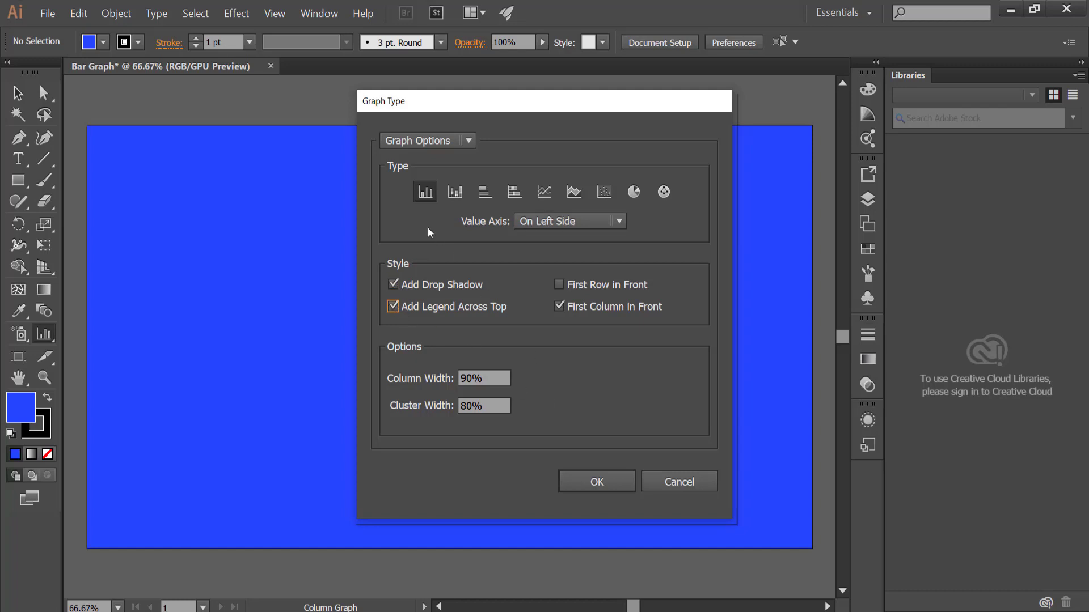
left_click(596, 481)
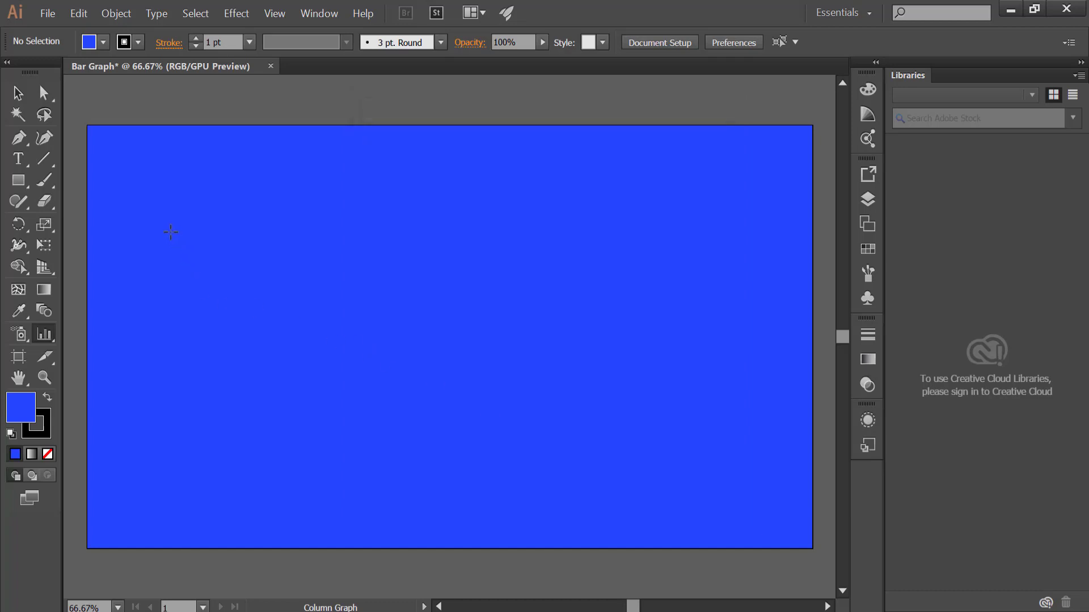
- Draw a column graph over the blue background and enter Category1 in the first cell
mouse_move(168, 231)
left_mouse_down()
mouse_move(568, 379)
mouse_move(683, 457)
mouse_move(743, 480)
mouse_move(760, 506)
left_mouse_up()
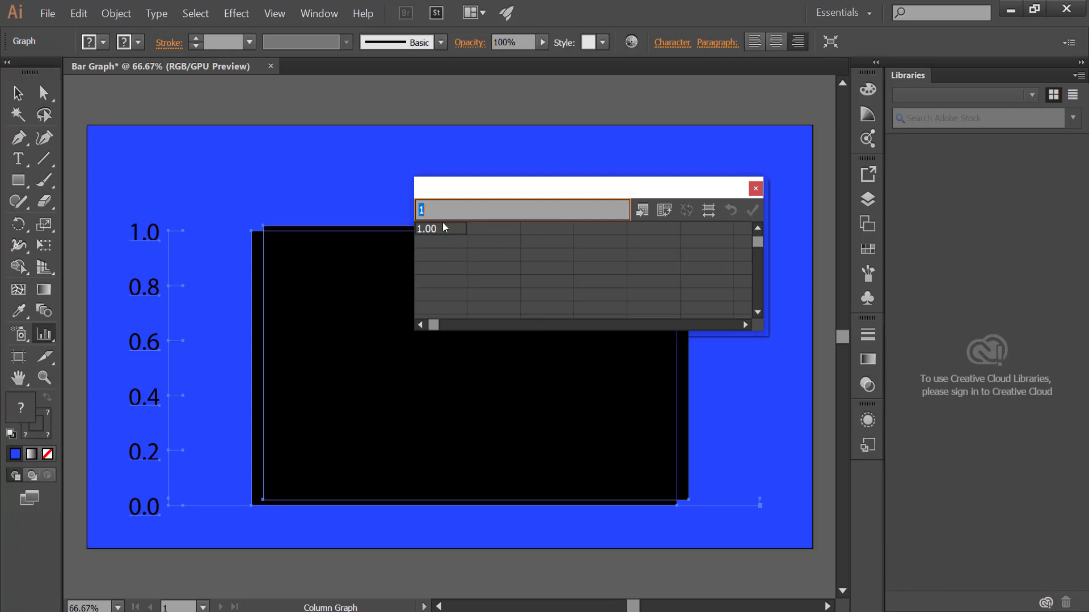
type("Category1")
left_click_drag(465, 210, 417, 210)
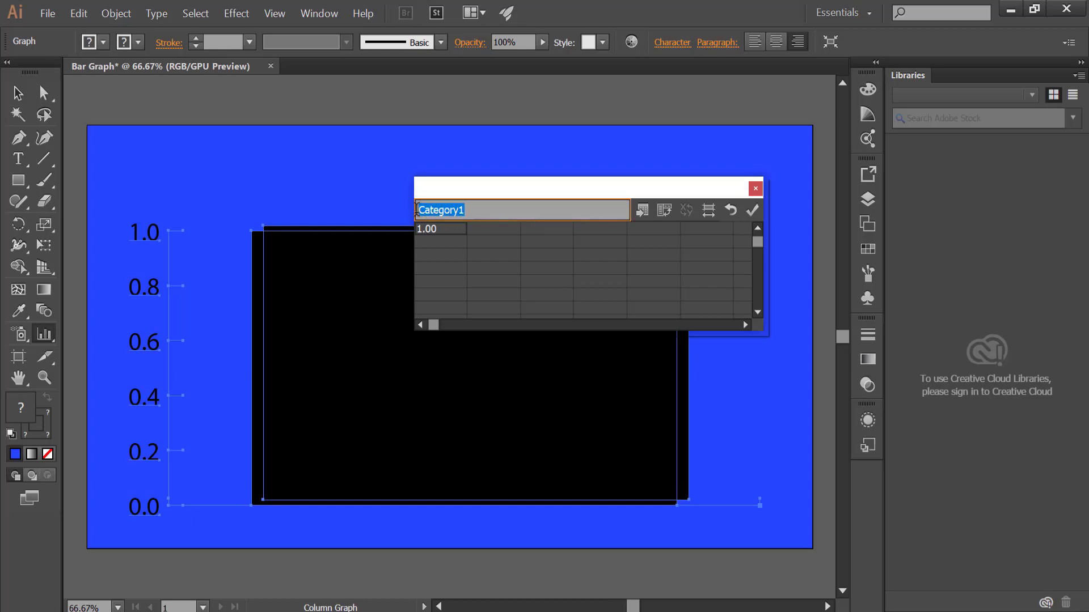
left_click(448, 242)
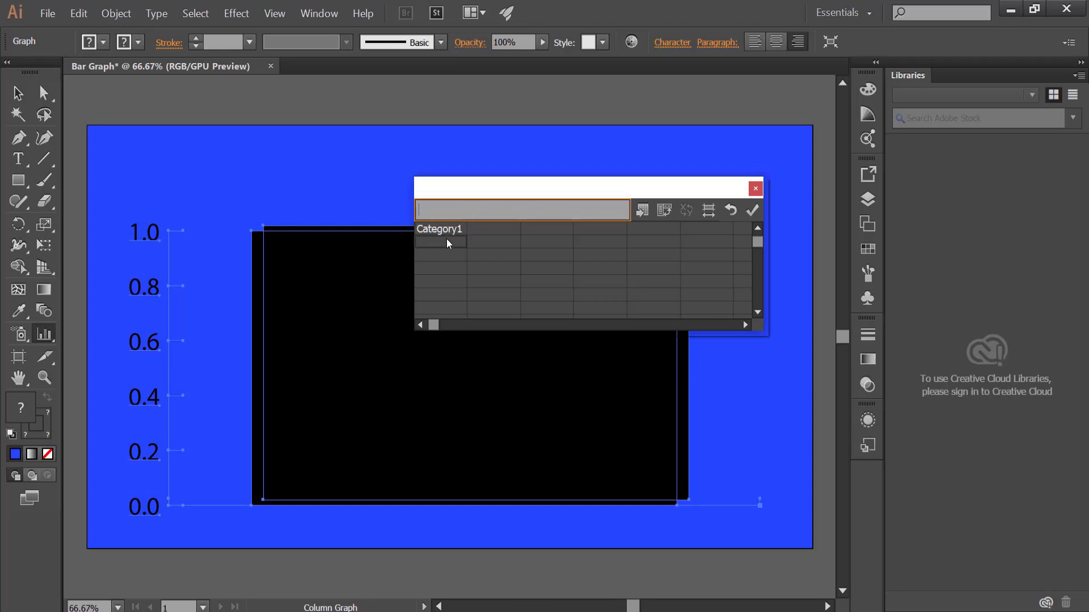
type("1")
- Paste Category1 into the first cells of rows two through five
left_click(444, 229)
key("ctrl+c")
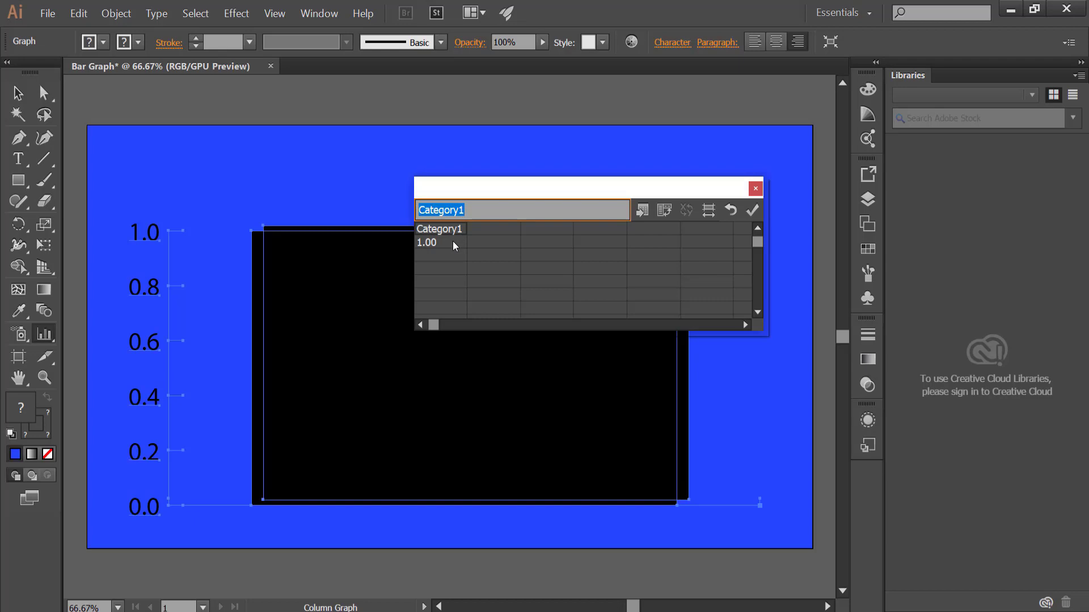
left_click(422, 244)
key("ctrl+v")
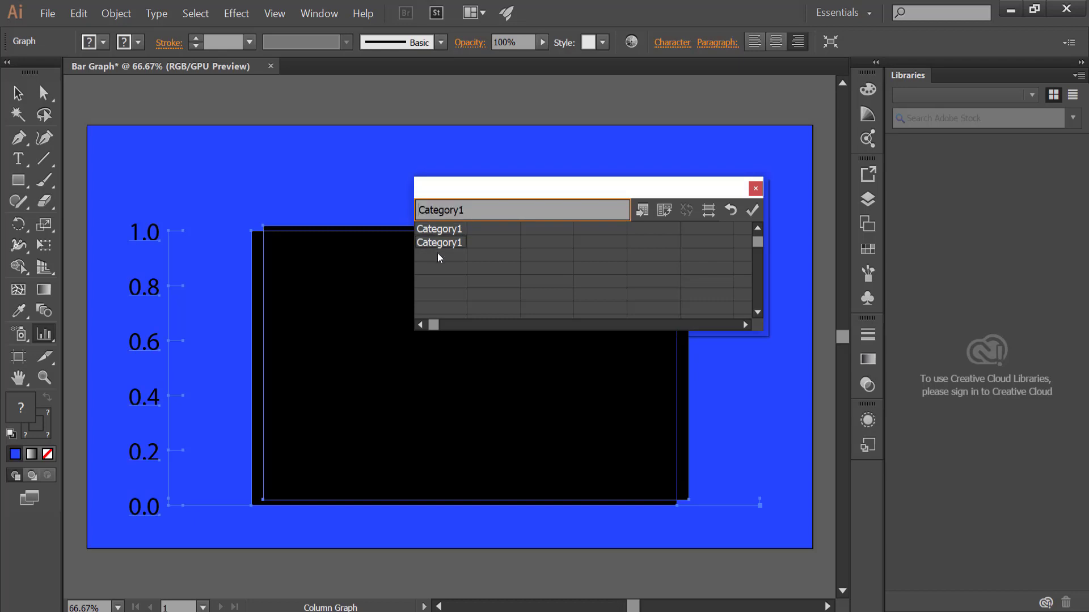
left_click(440, 257)
key("ctrl+v")
left_click(445, 270)
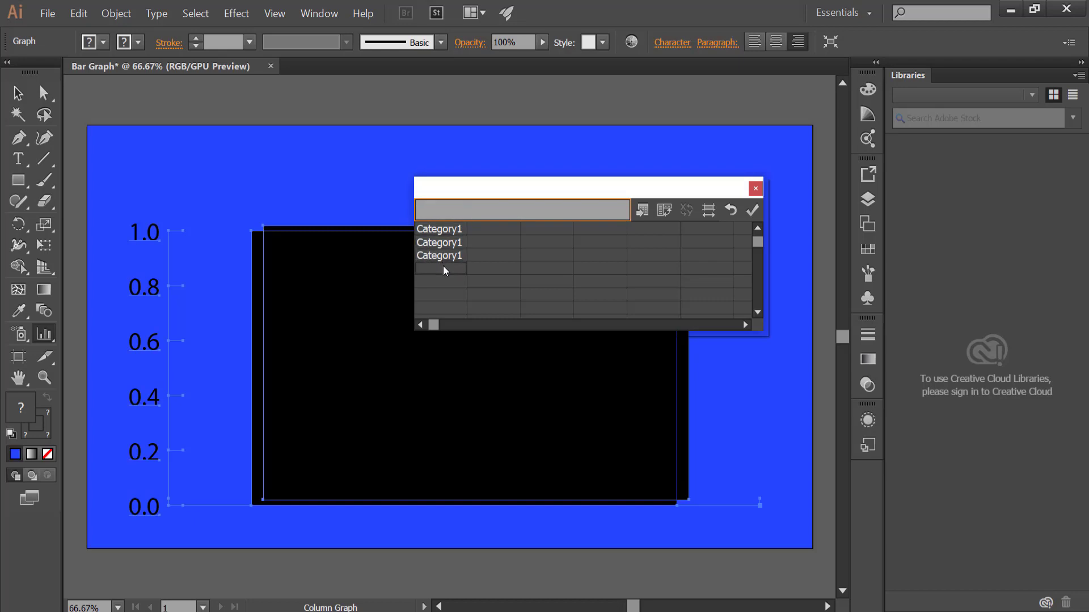
key("ctrl+v")
left_click(449, 282)
key("ctrl+v")
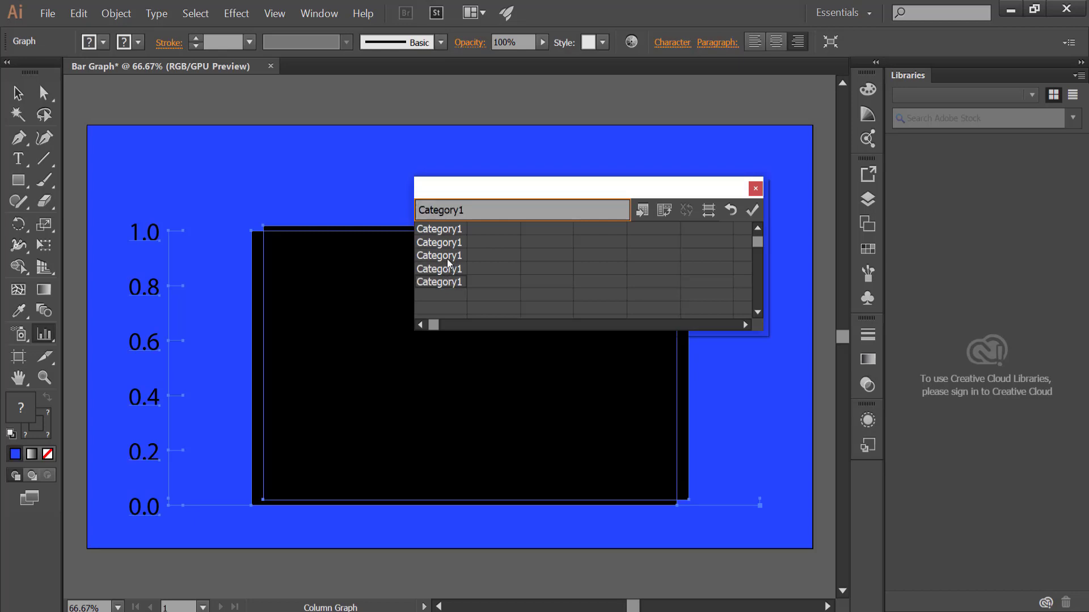
- Enter the values 100, 50, 70, 85 and 30 for the five rows
left_click(461, 229)
left_click(483, 232)
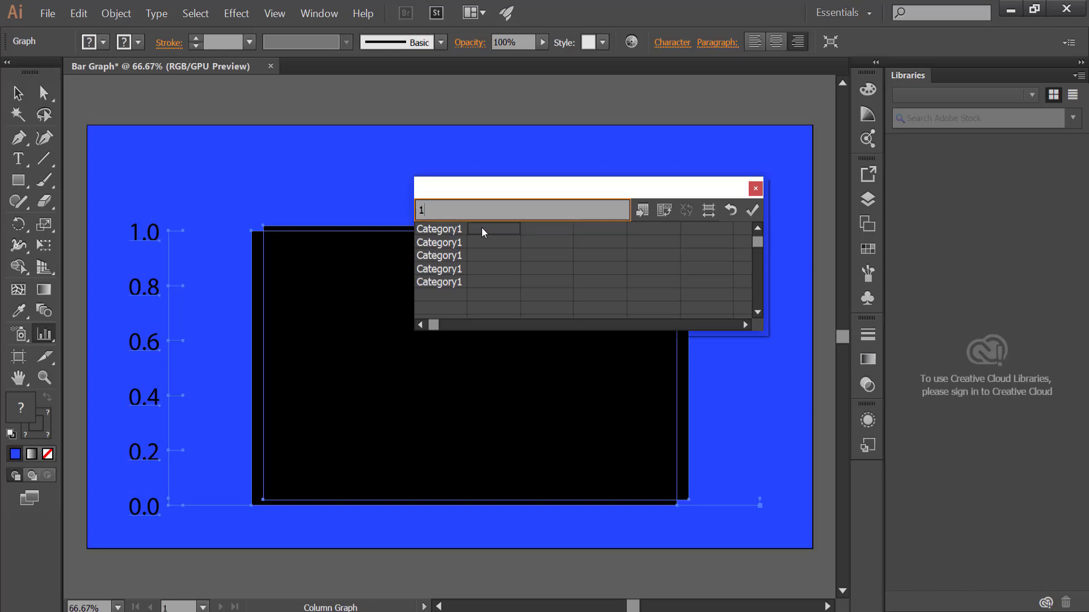
left_click(486, 245)
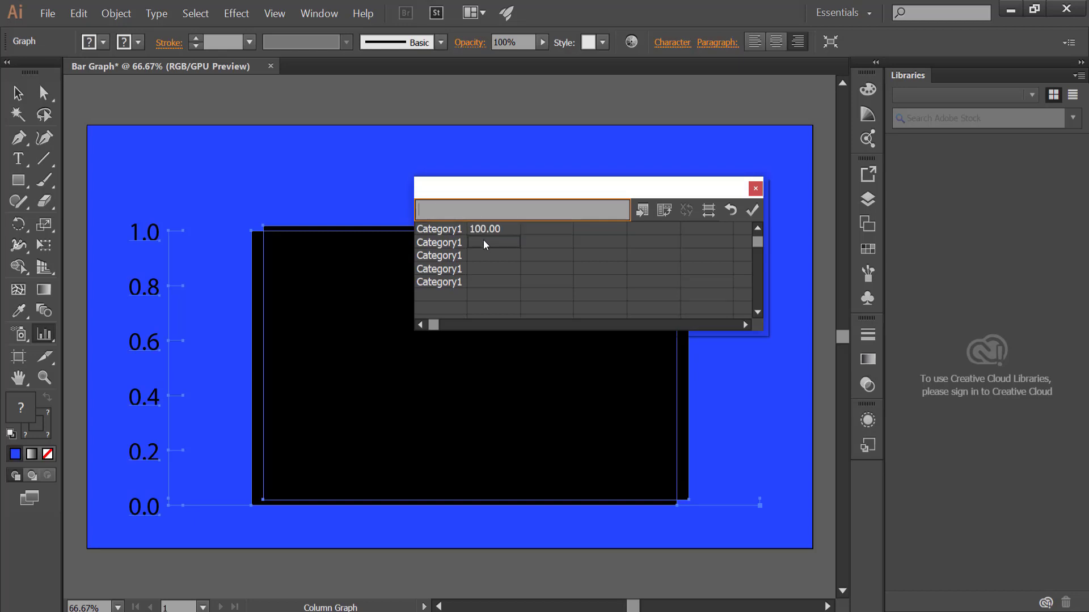
type("50")
left_click(490, 256)
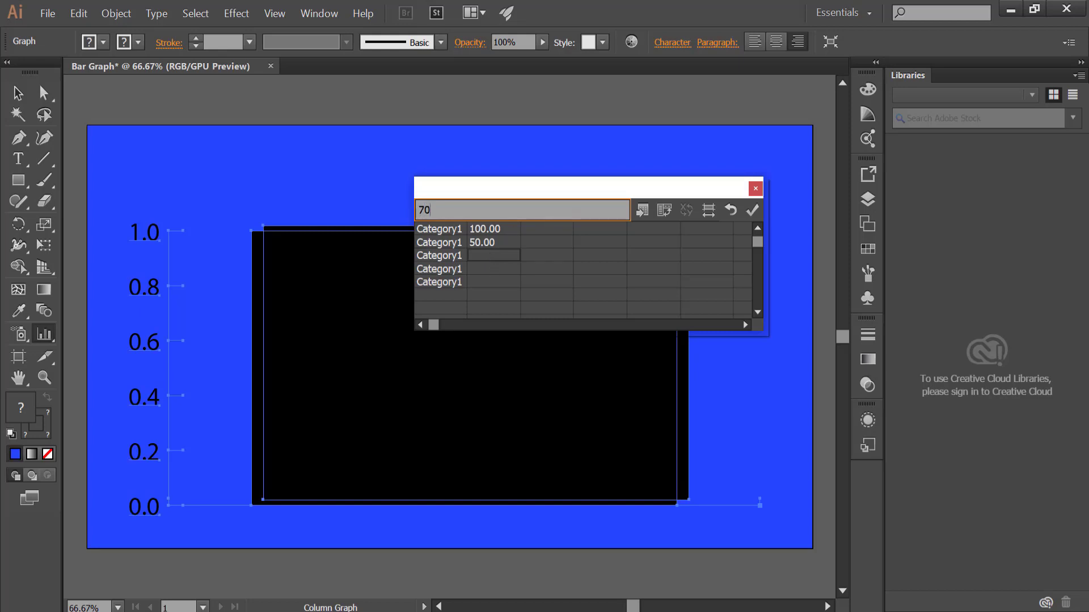
left_click(493, 270)
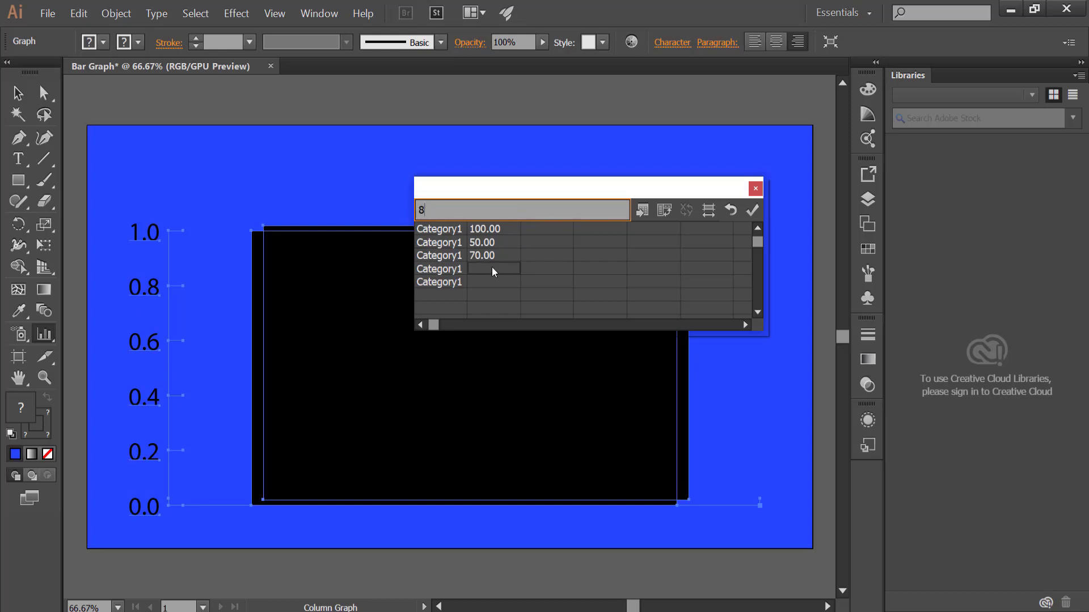
type("85")
left_click(495, 284)
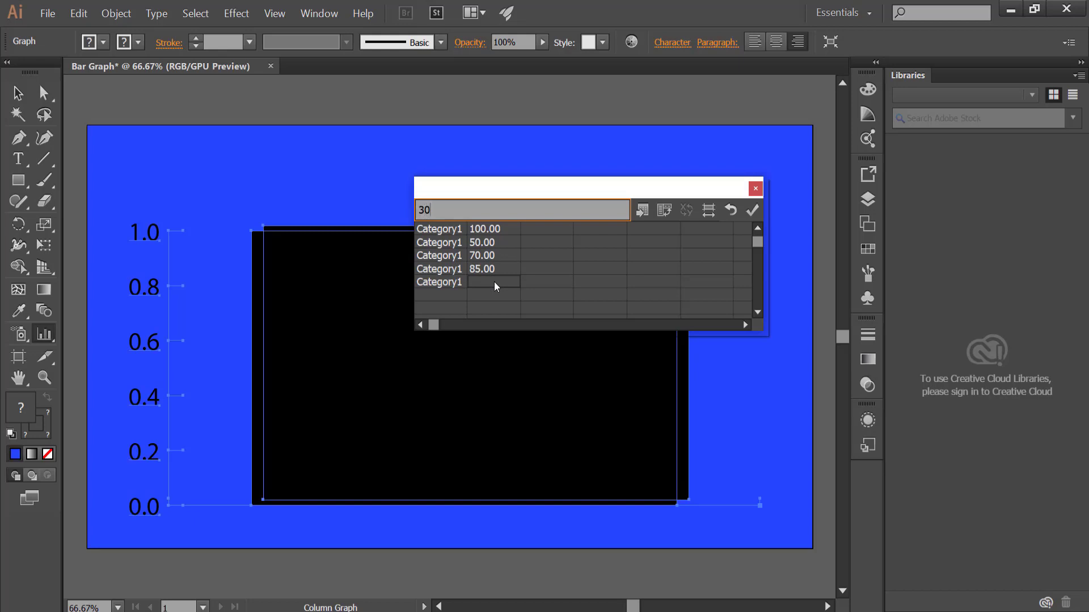
left_click(451, 233)
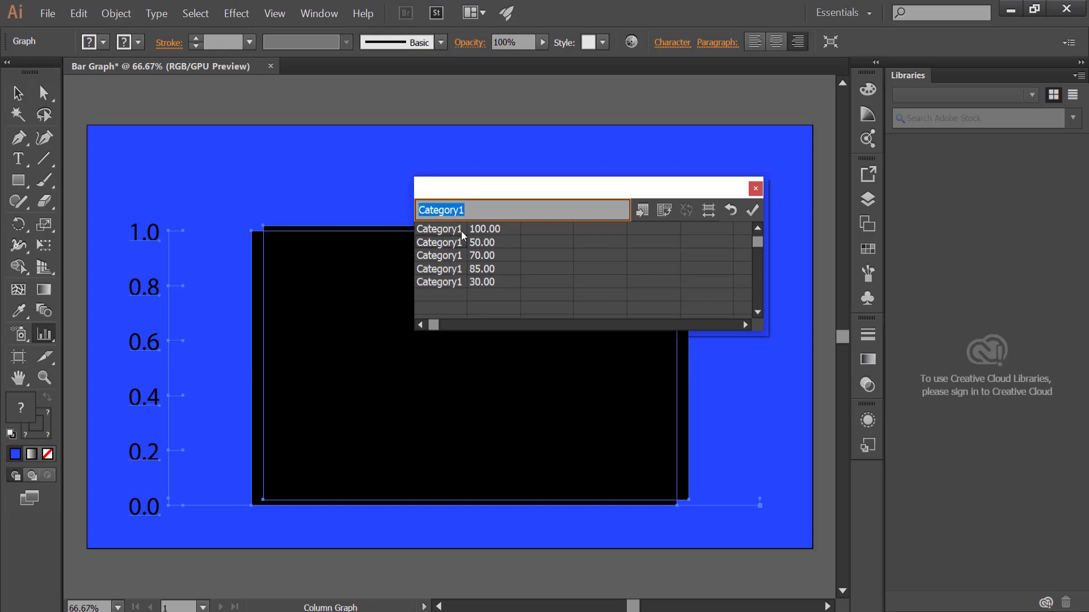
- Rename rows two to five as Category2, Category3, Category4 and Category5
left_click(472, 211)
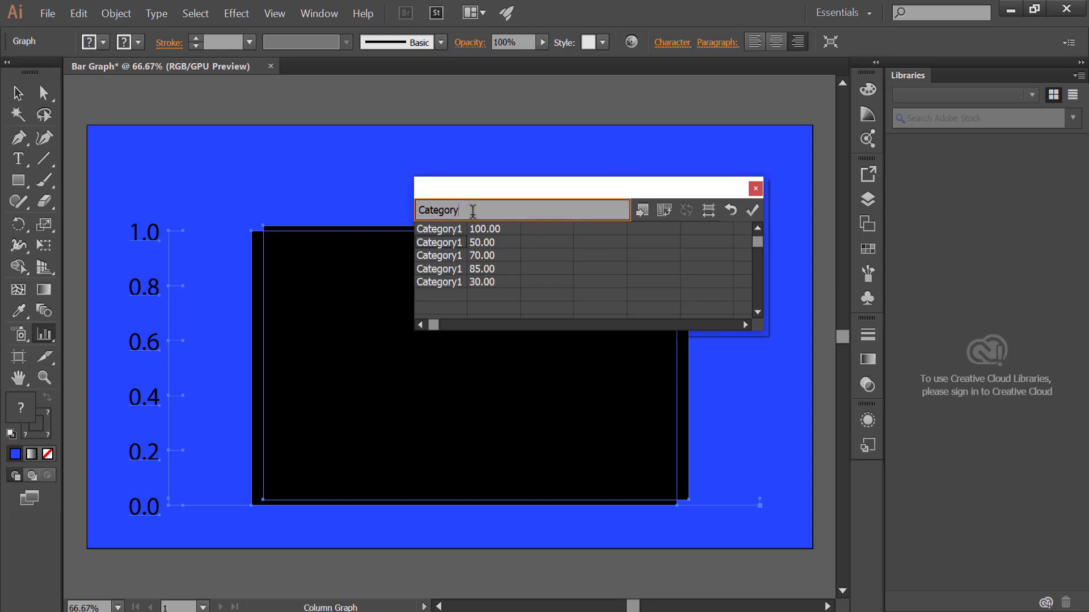
type("2")
key("Return")
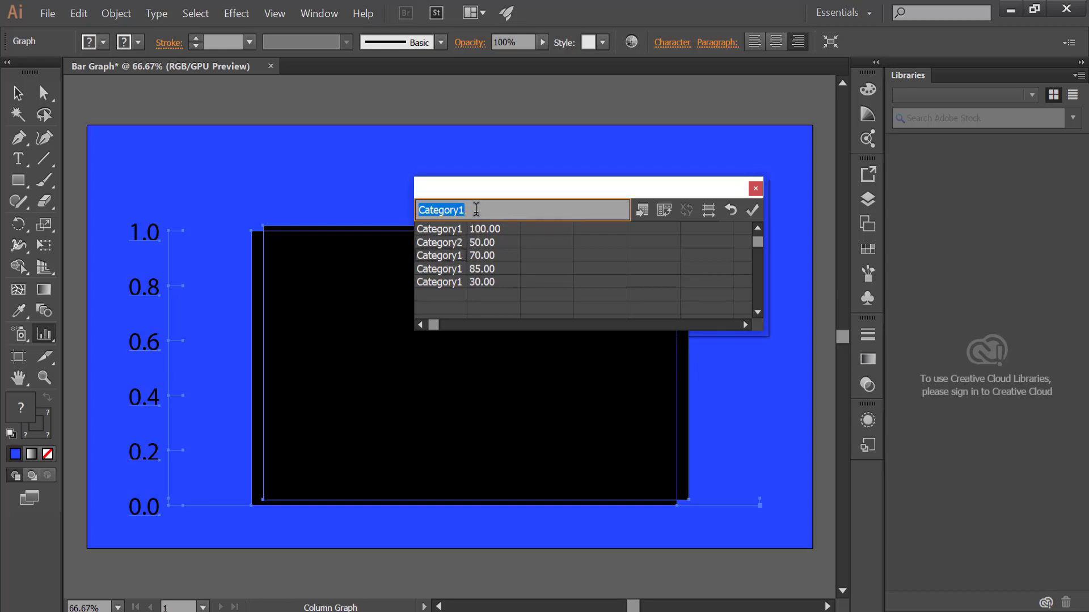
left_click(476, 210)
type("3")
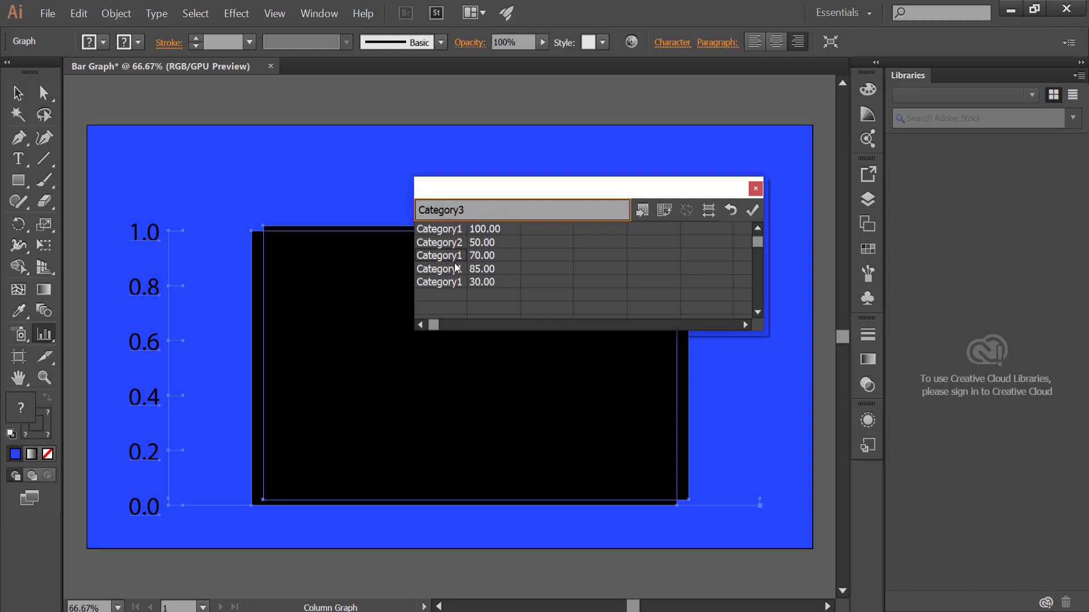
key("Return")
left_click(477, 210)
type("4")
key("Return")
left_click(478, 209)
type("5")
left_click(454, 282)
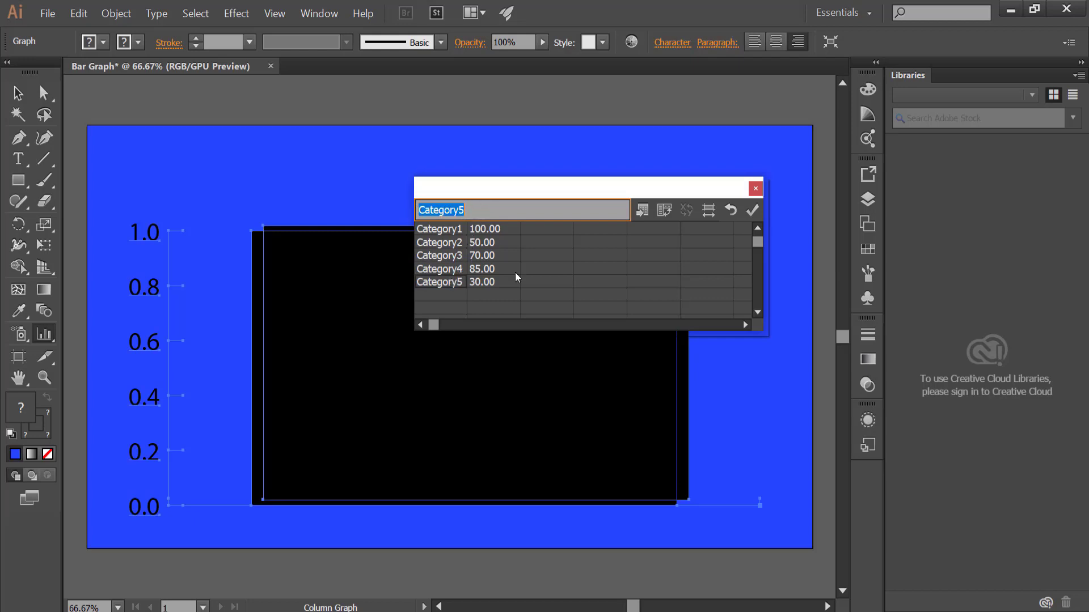
- Apply the data to draw five bars and close the Graph Data window
left_click(753, 211)
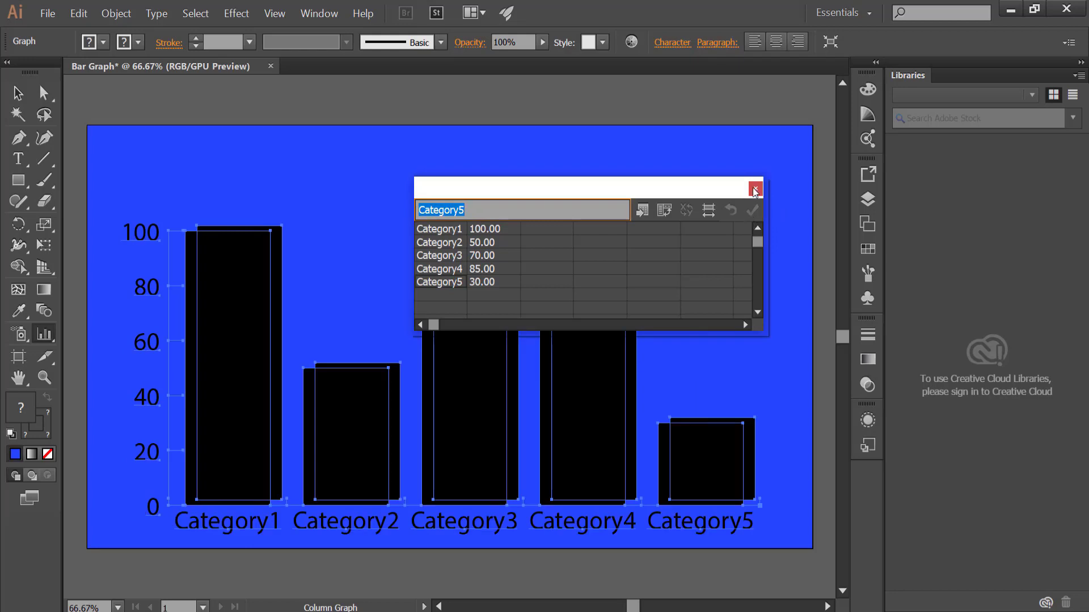
left_click(754, 190)
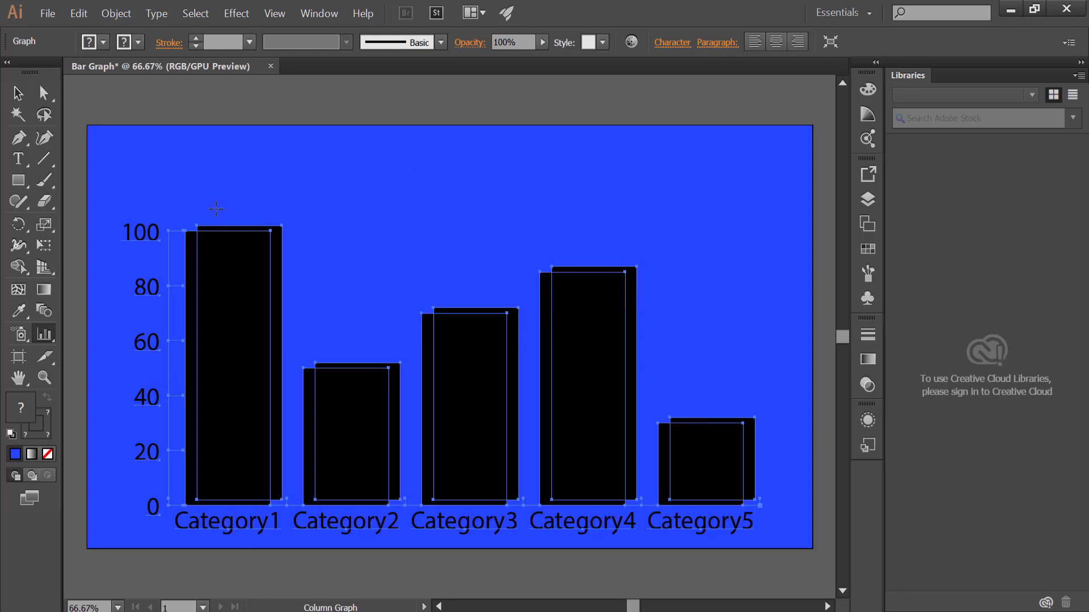
left_click(18, 93)
left_click(338, 536)
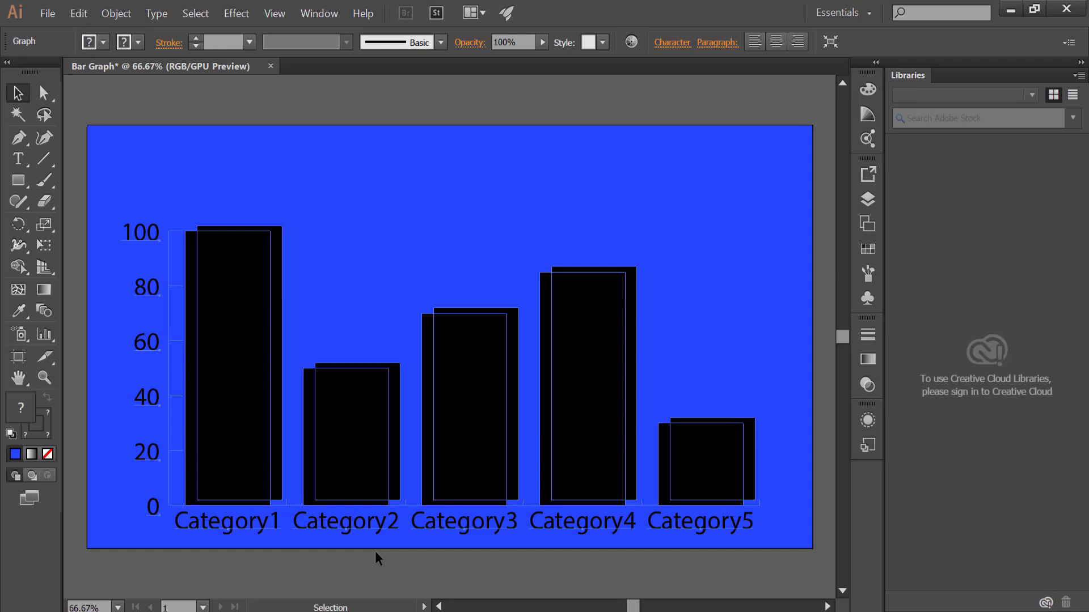
left_click(371, 526)
left_click(371, 525, "shift")
- Ungroup the graph, accepting the loss of graph data, and select the category labels
left_click(132, 16)
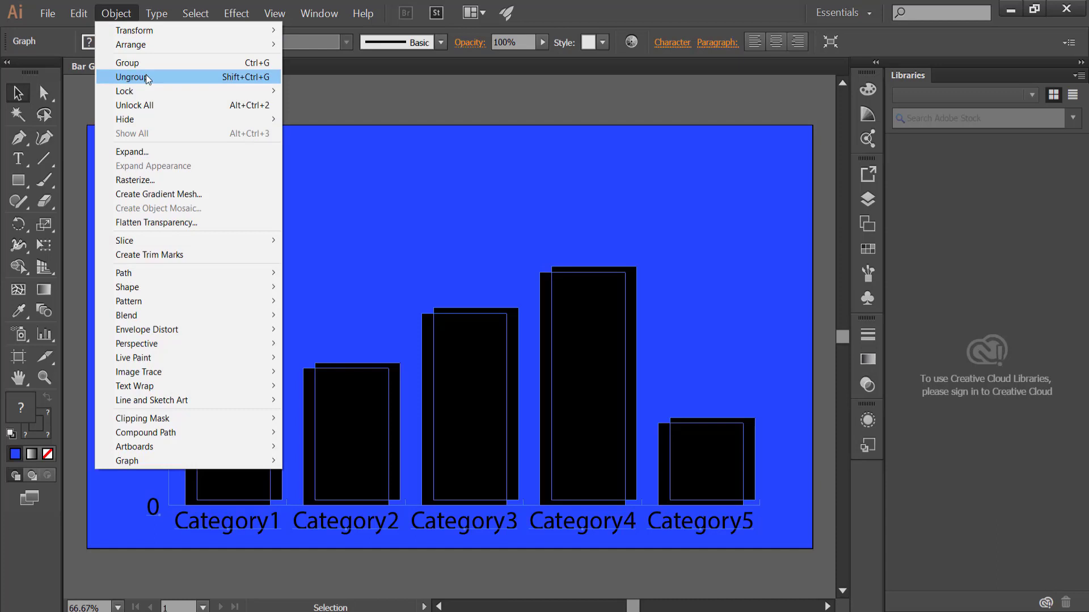
left_click(145, 77)
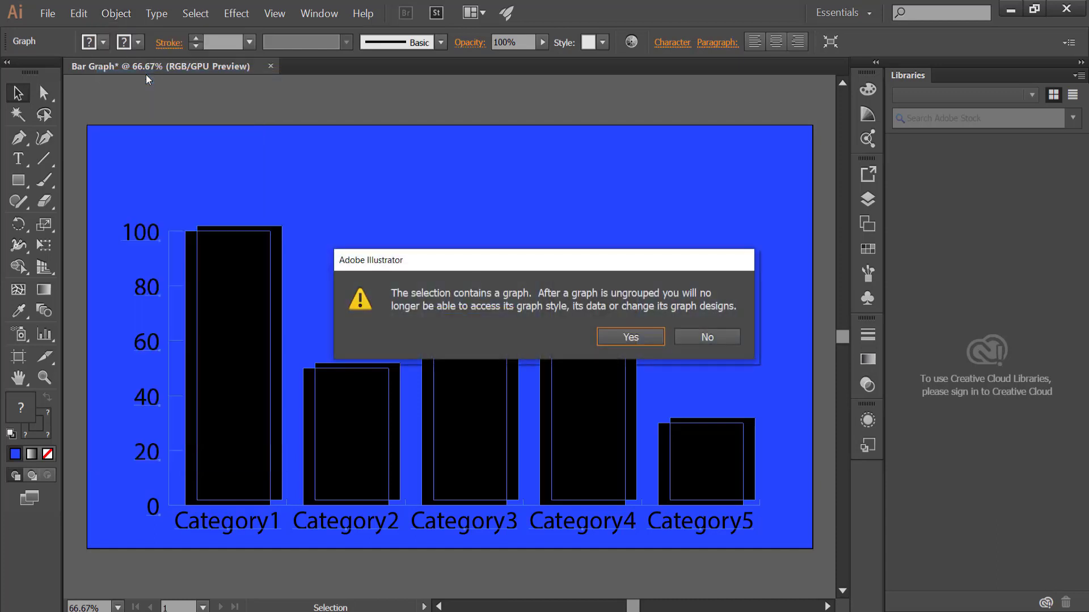
left_click(656, 338)
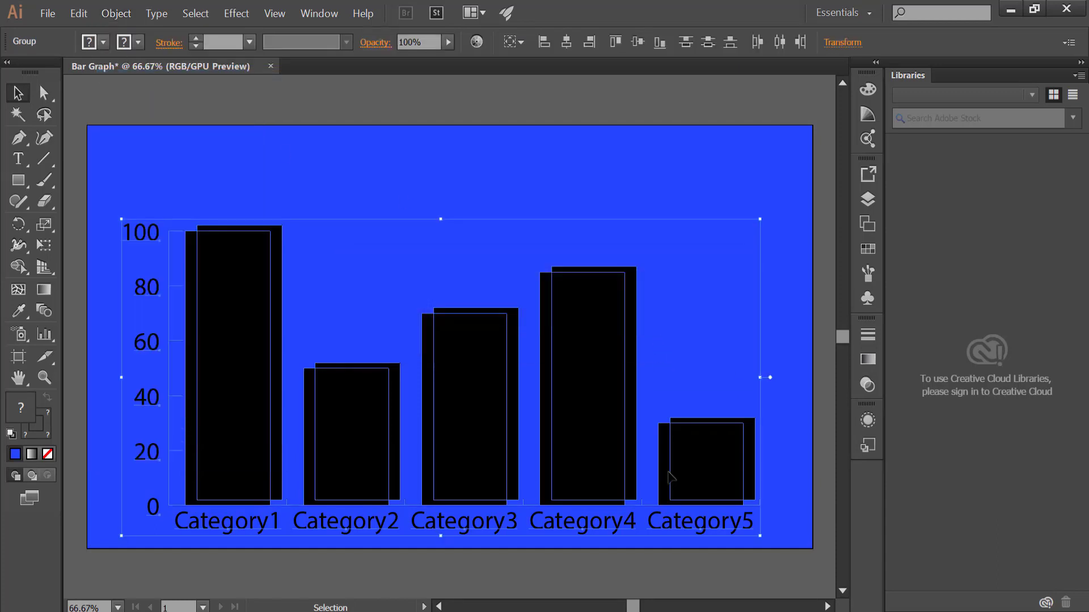
left_click(688, 590)
left_click(704, 528)
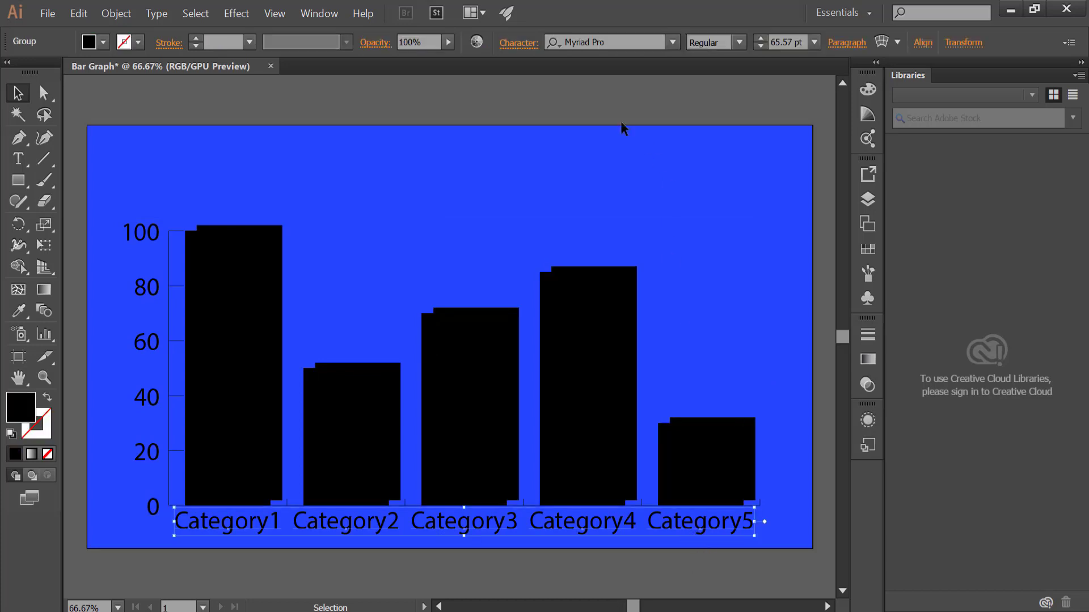
- Make the category labels 54 pt with a white fill
left_click(761, 47)
left_click(760, 47)
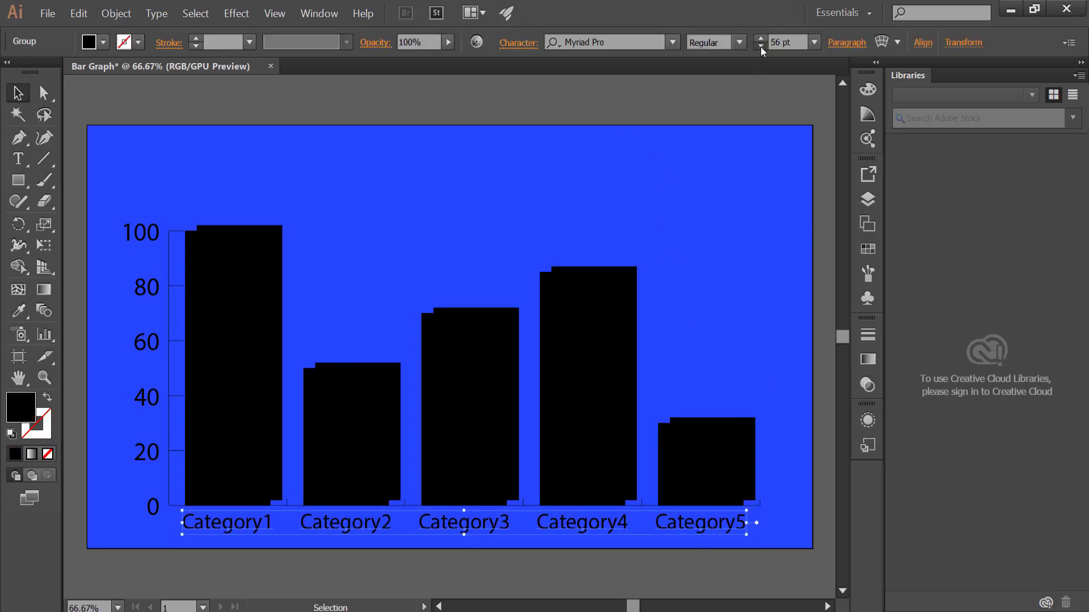
left_click(760, 47)
left_click(761, 46)
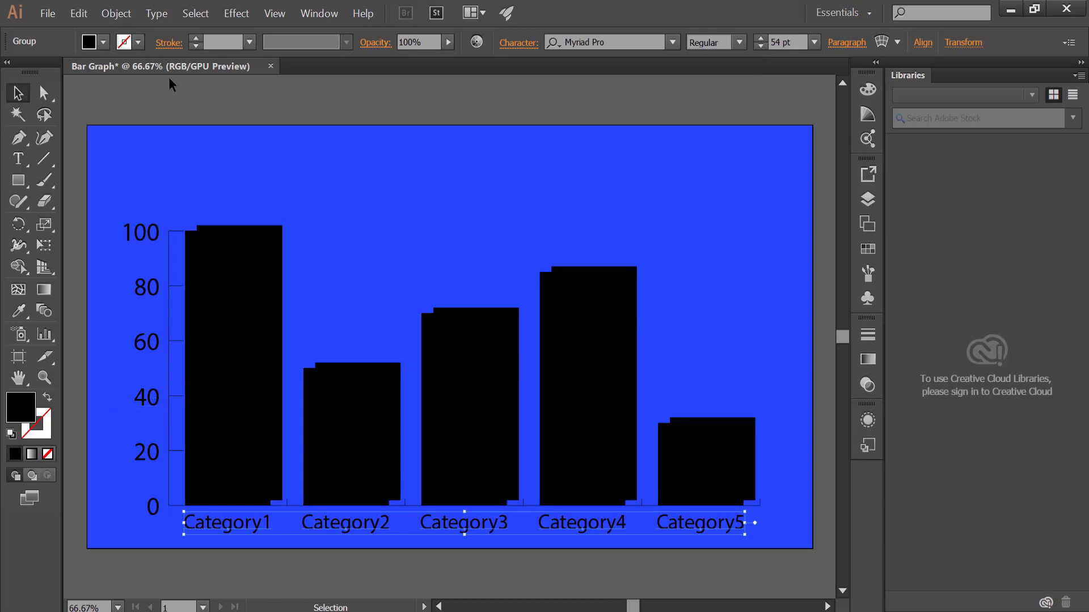
left_click(103, 42)
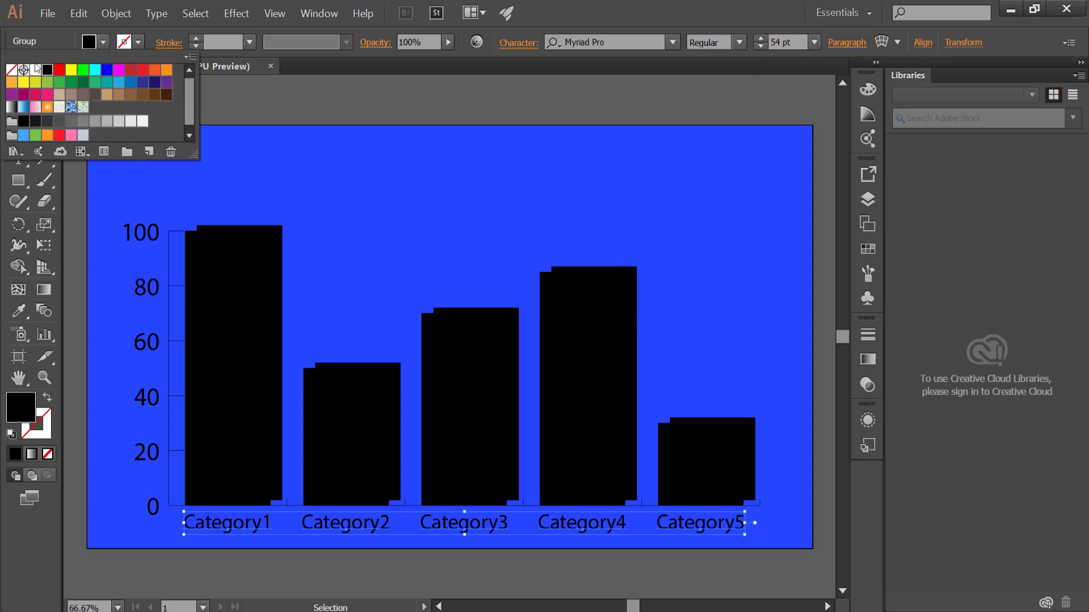
left_click(35, 69)
left_click(295, 562)
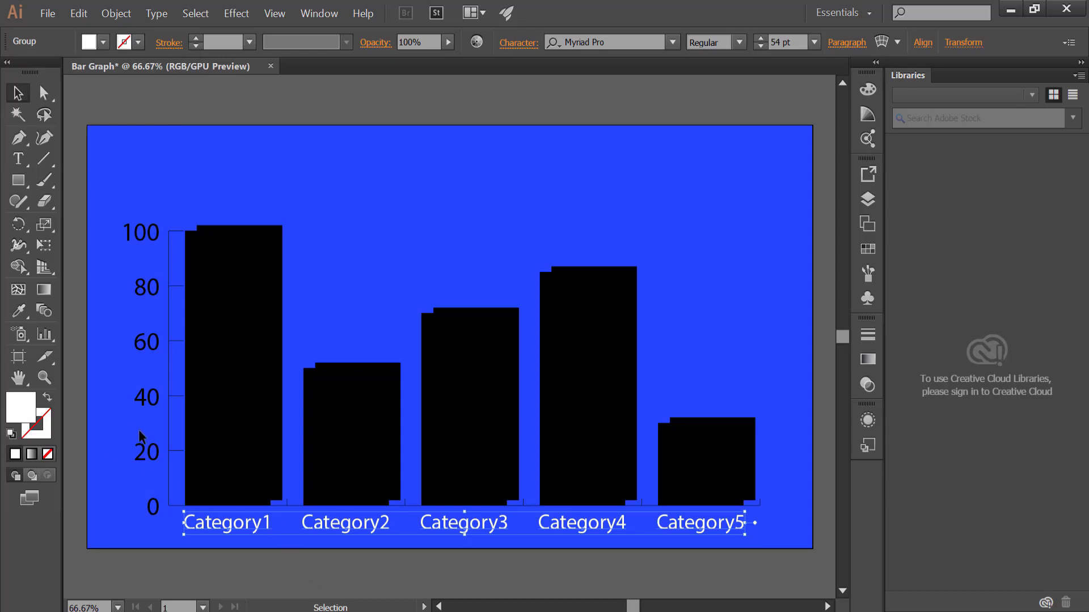
- Give the y-axis value labels a white fill
left_click(146, 451)
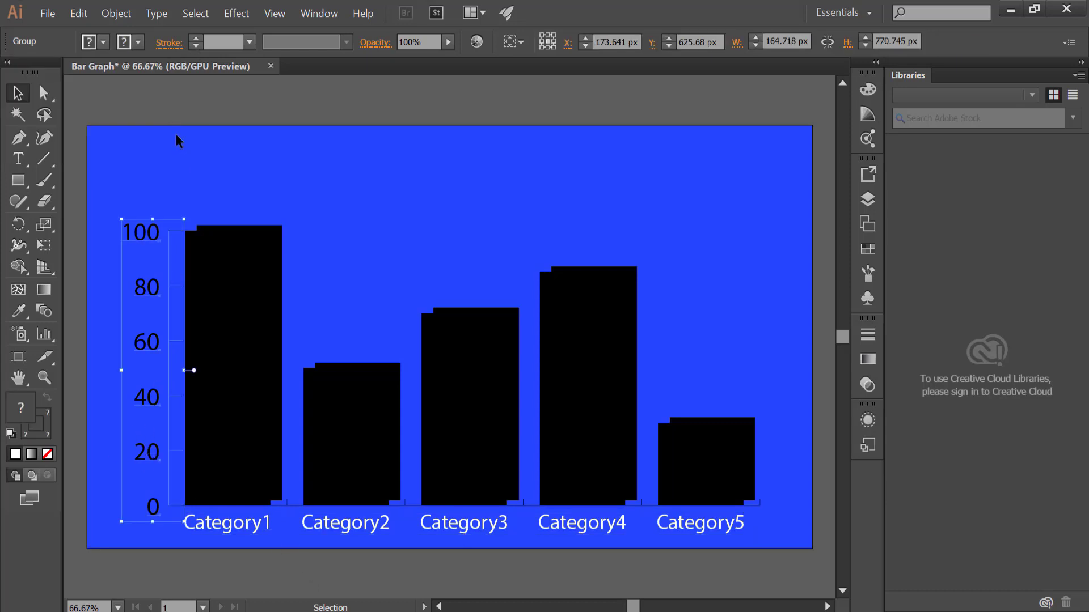
left_click(88, 43)
left_click(35, 69)
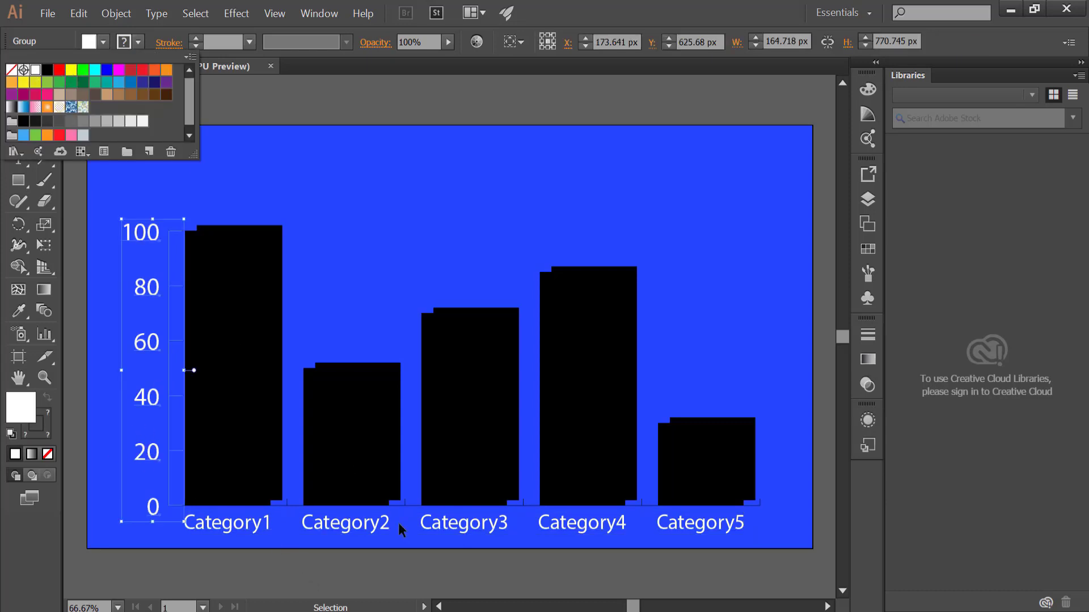
left_click(464, 562)
left_click(335, 560)
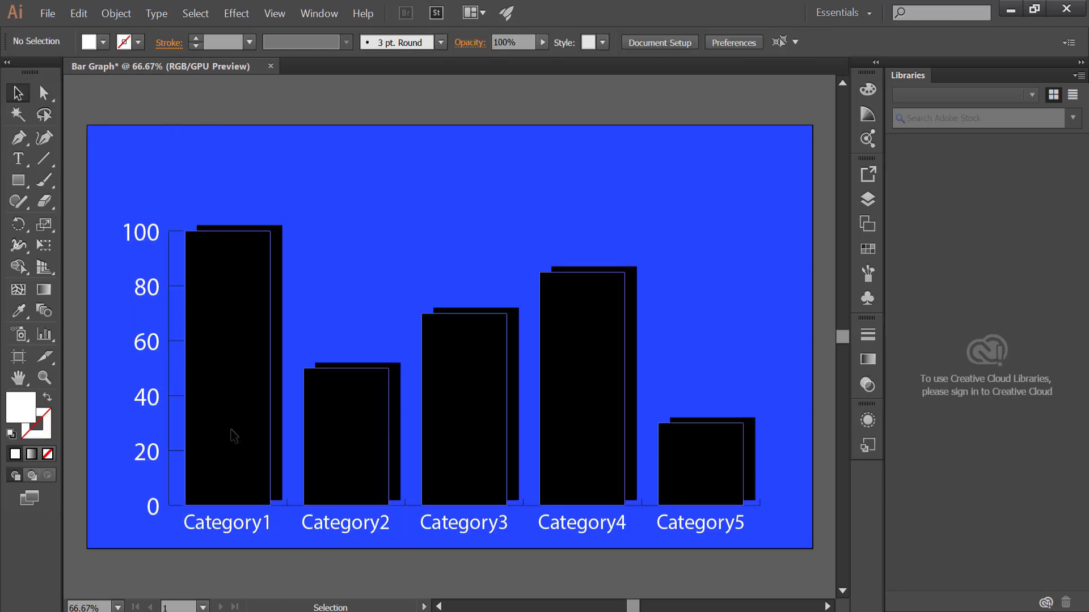
- Remove the front bars' outline by setting their stroke weight to 0
left_click(264, 434)
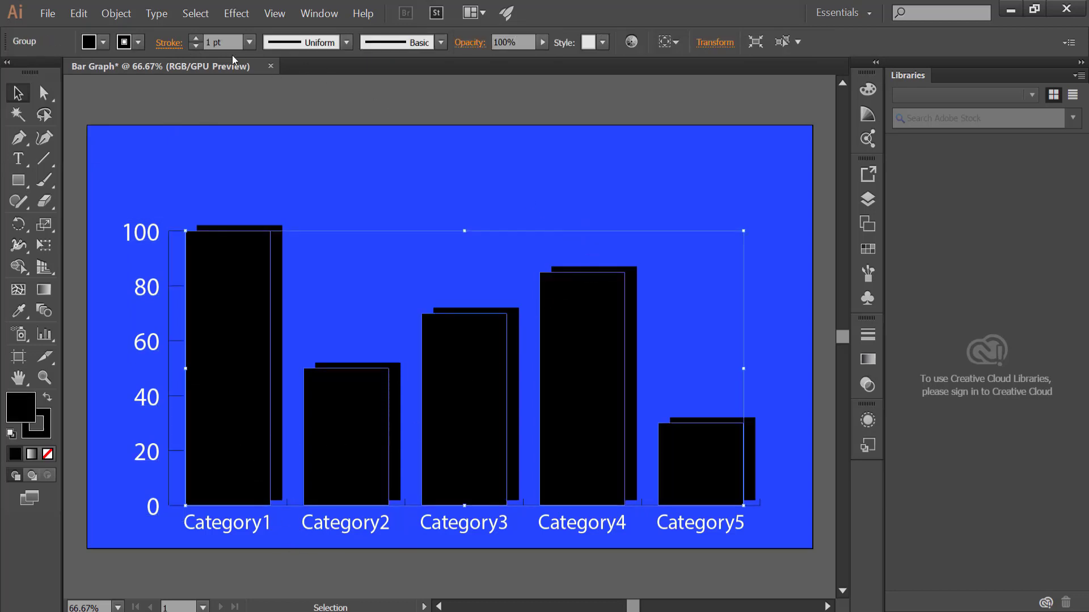
left_click_drag(213, 44, 177, 44)
type("0")
key("Return")
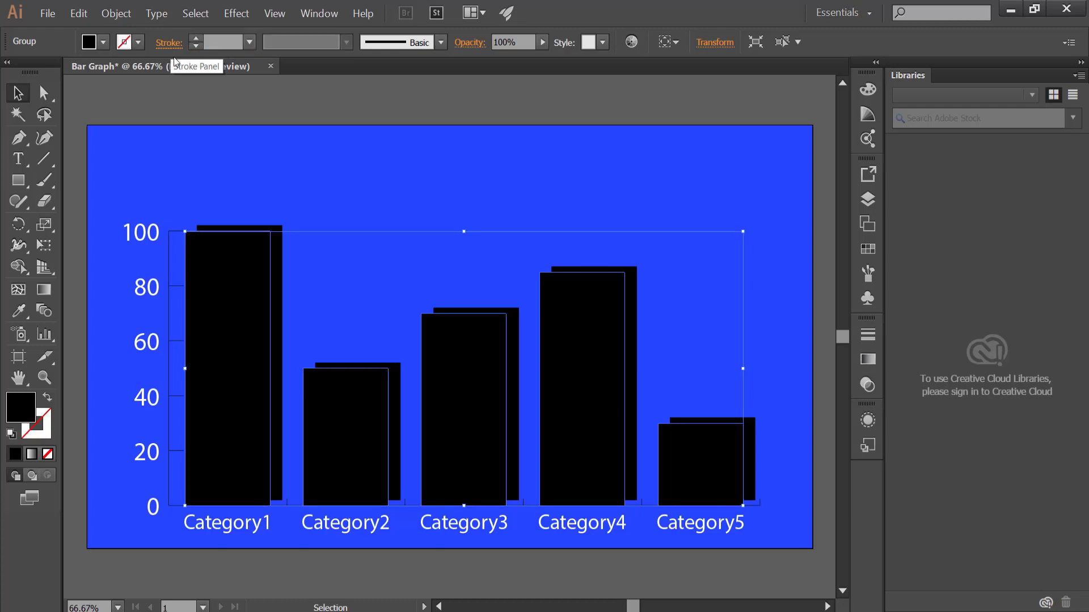
- Fill the front bars orange from the swatches
left_click(89, 47)
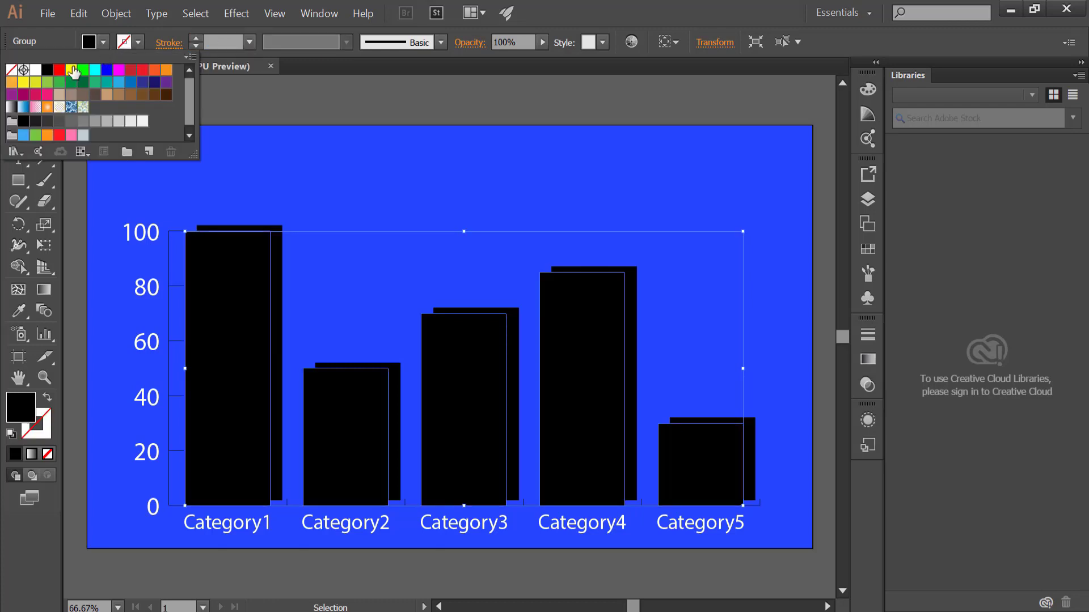
left_click(167, 71)
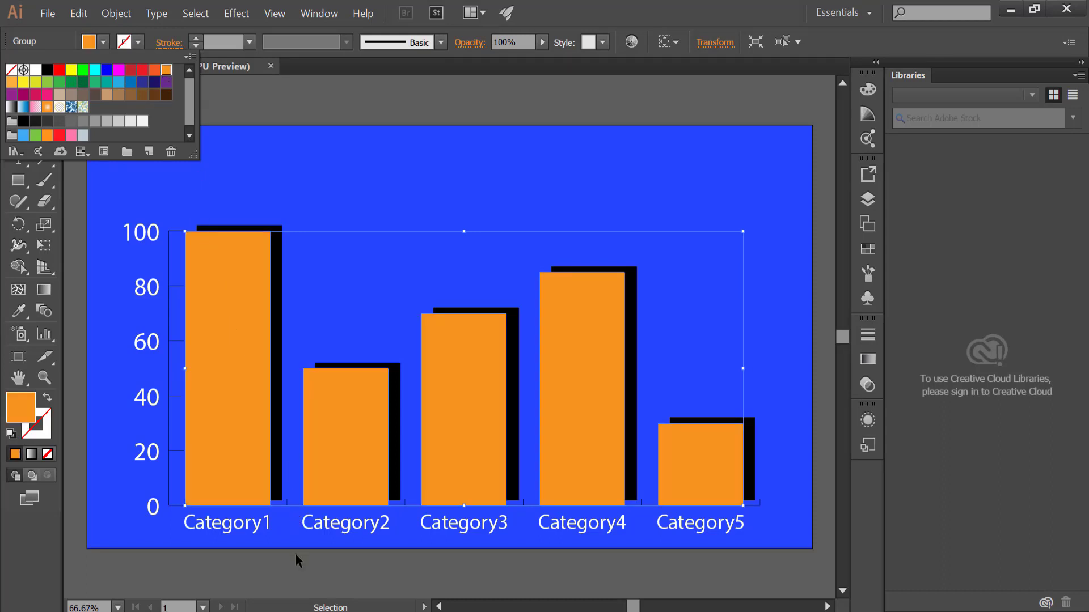
key("Escape")
left_click(253, 570)
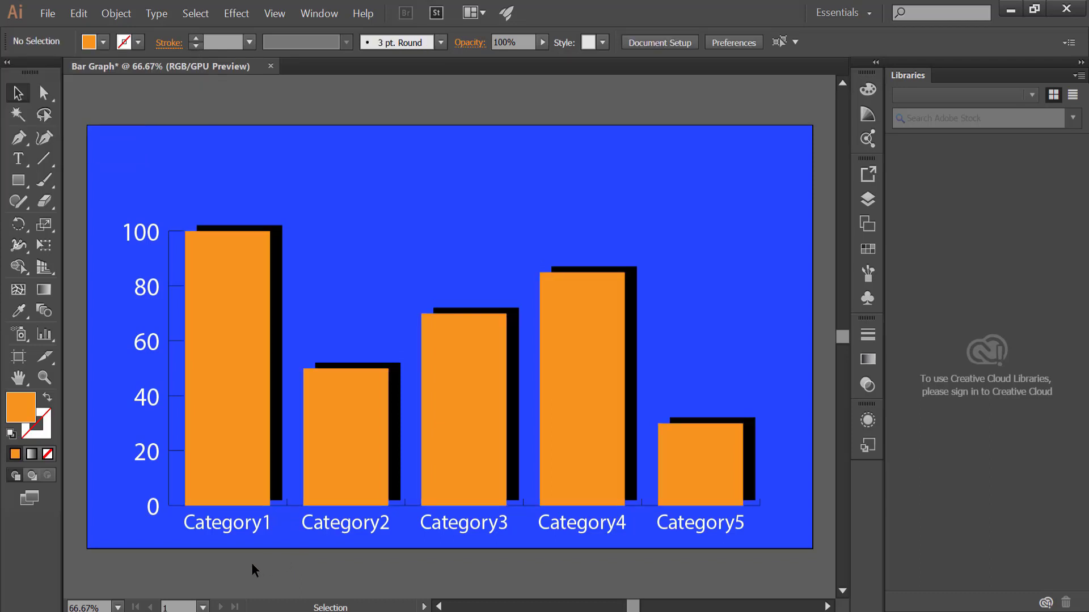
- Fill the black shadow bars a dark grey
left_click(286, 245)
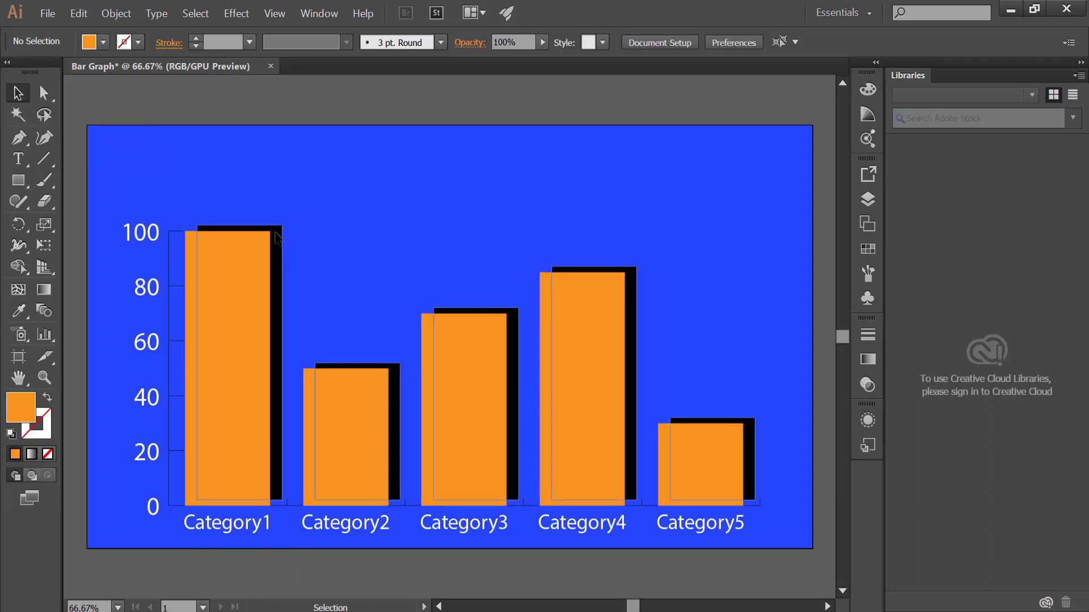
left_click(91, 43)
left_click(83, 127)
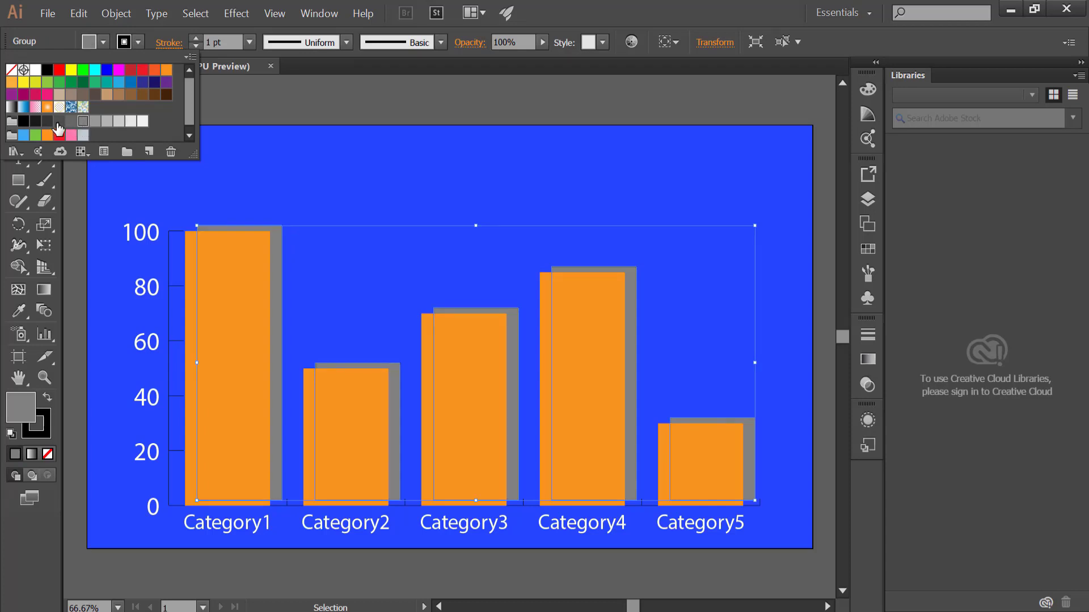
left_click(59, 122)
left_click(264, 572)
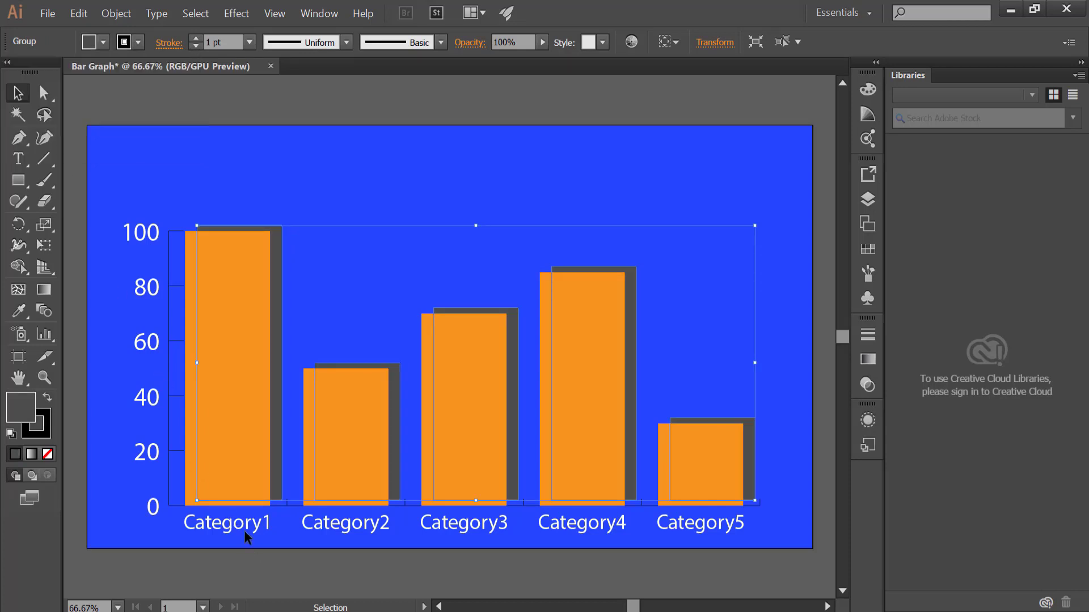
left_click(422, 575)
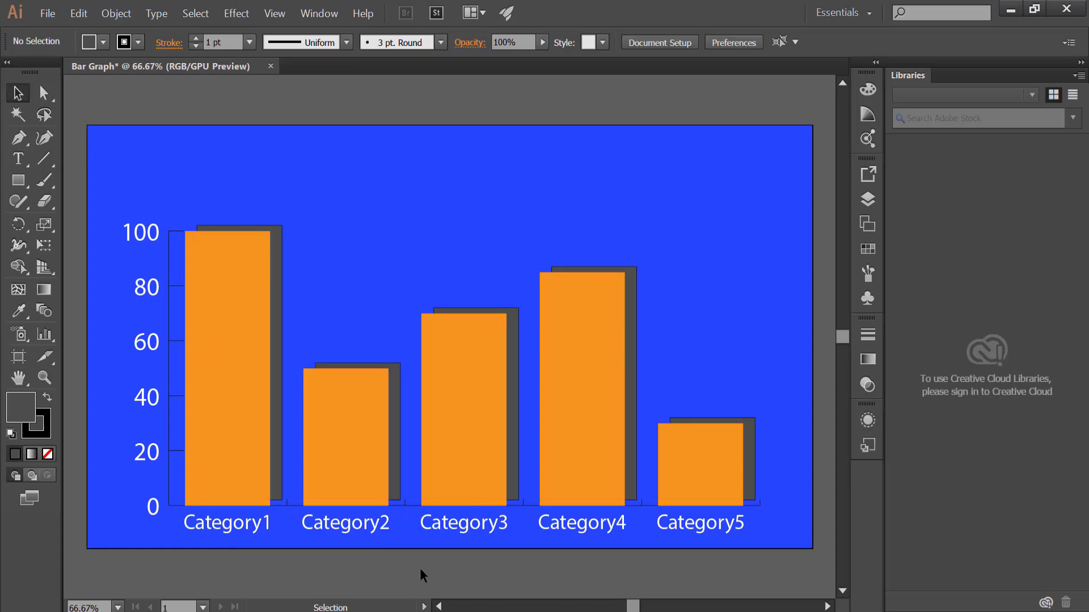
- Set the grey shadow bars' stroke weight to 0
left_click(394, 433)
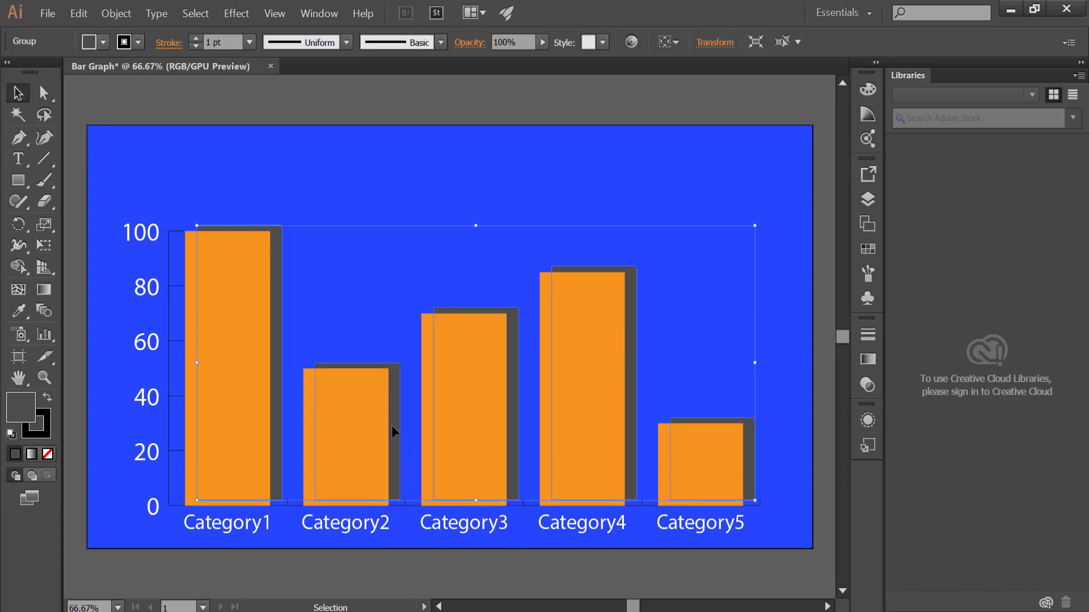
double_click(209, 42)
type("0")
key("Return")
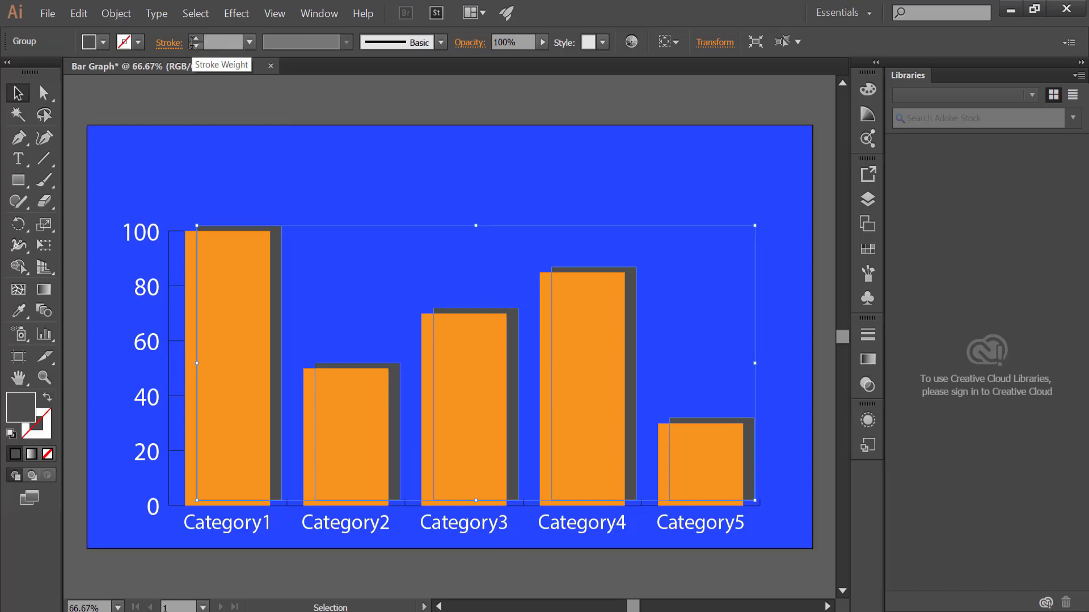
left_click(428, 567)
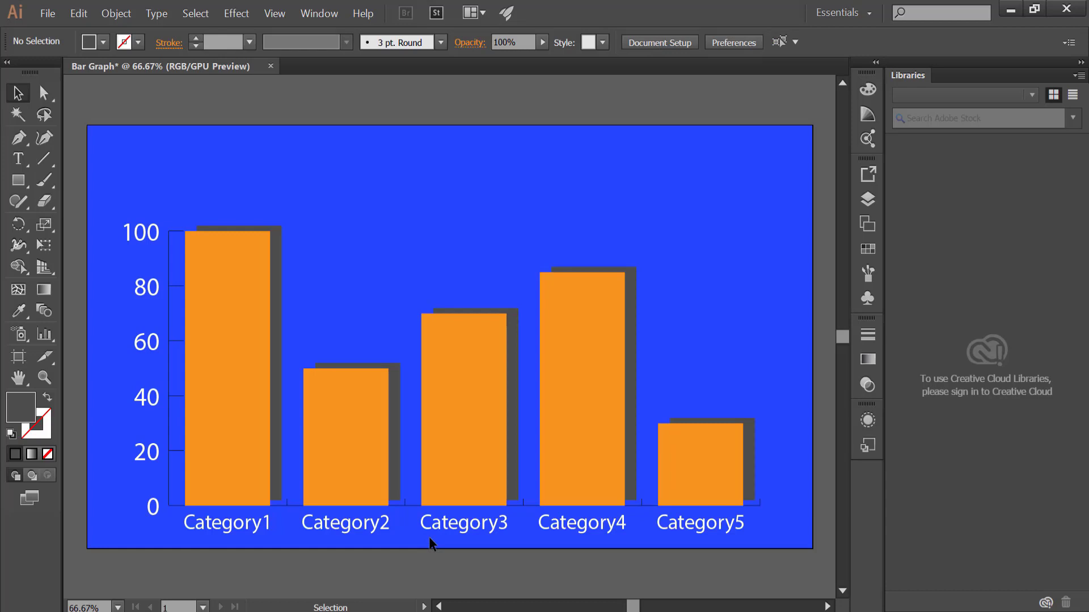
- Select the orange bars to check their fill
scroll(586, 452, "right", 1)
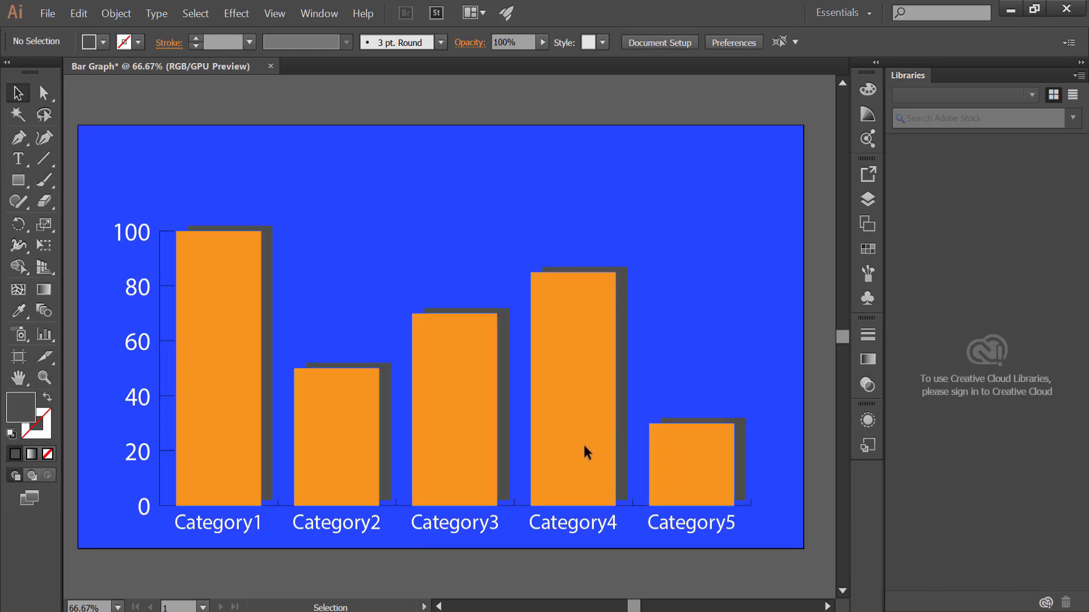
left_click(584, 450)
left_click(720, 576)
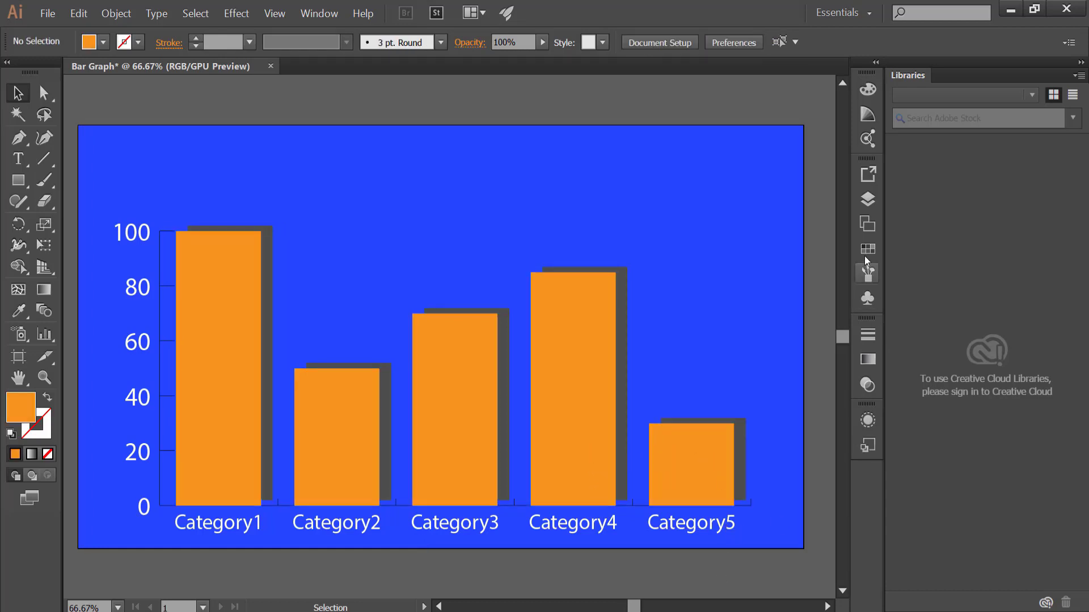
- Float the Layers panel and expand Layer 1
left_click(867, 200)
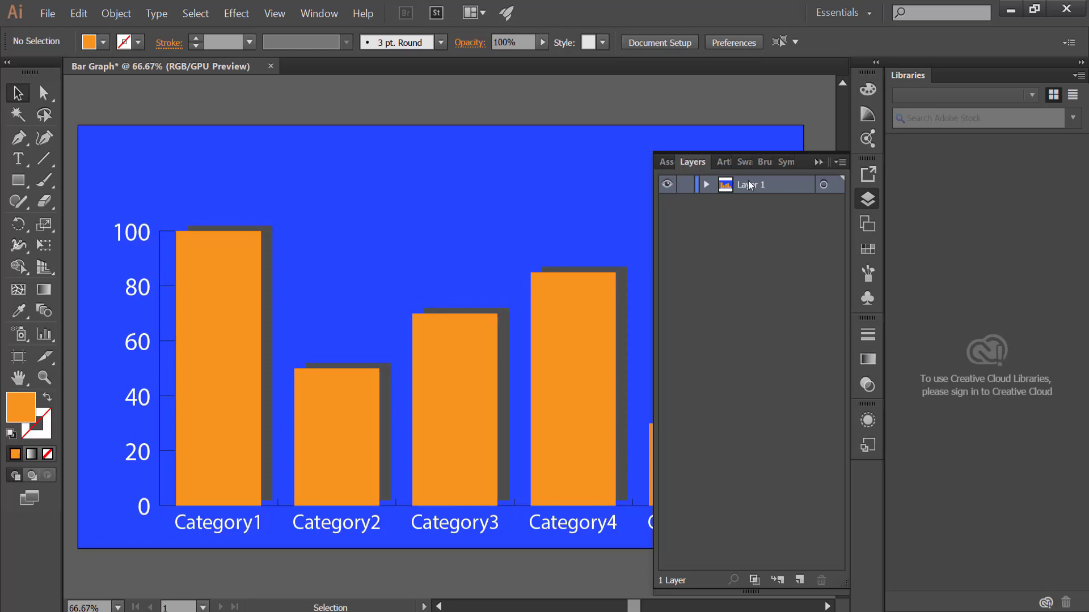
left_click_drag(693, 162, 825, 141)
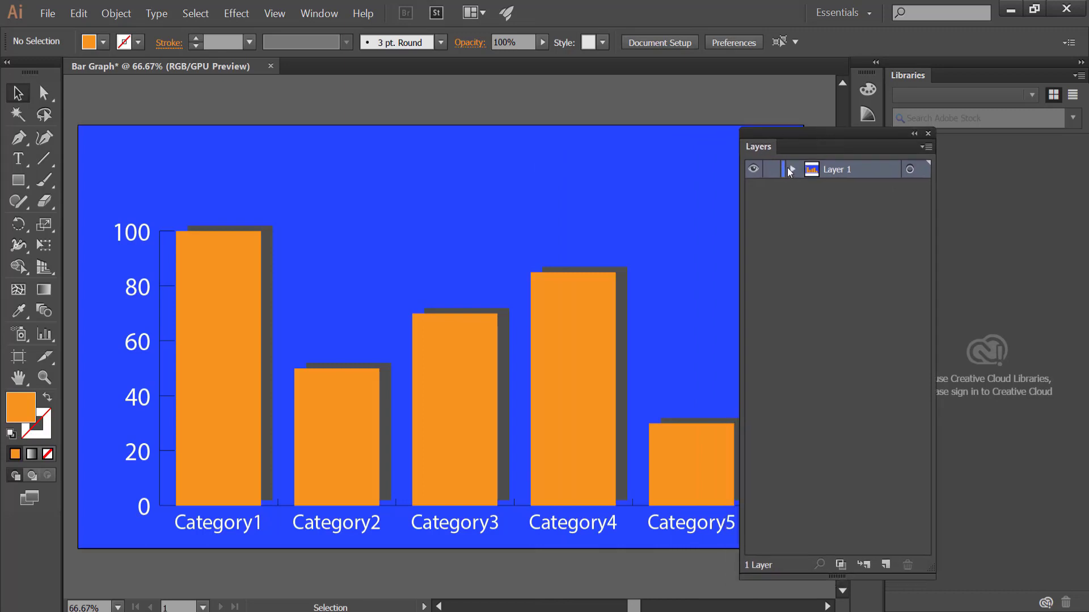
left_click(792, 169)
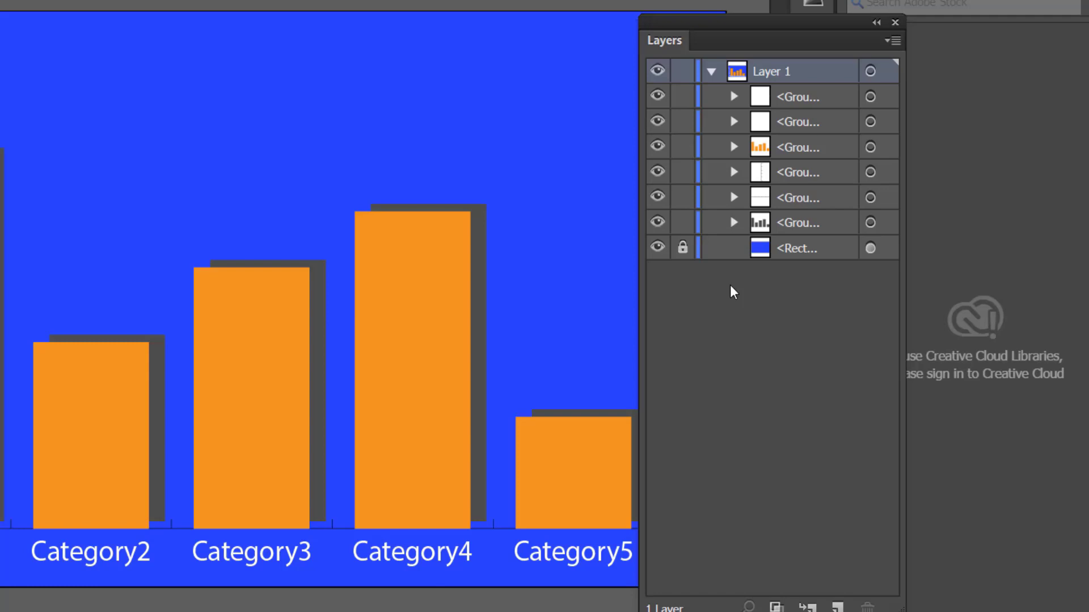
- Toggle group visibility to identify the shadow and orange bar groups, then select the shadow group
left_click(802, 249)
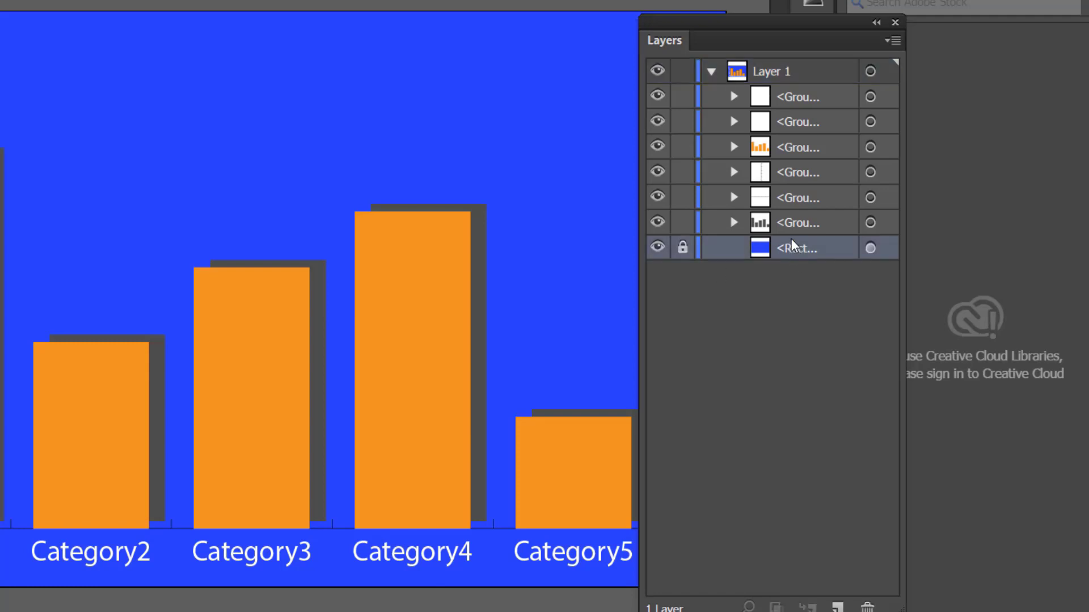
left_click(794, 227)
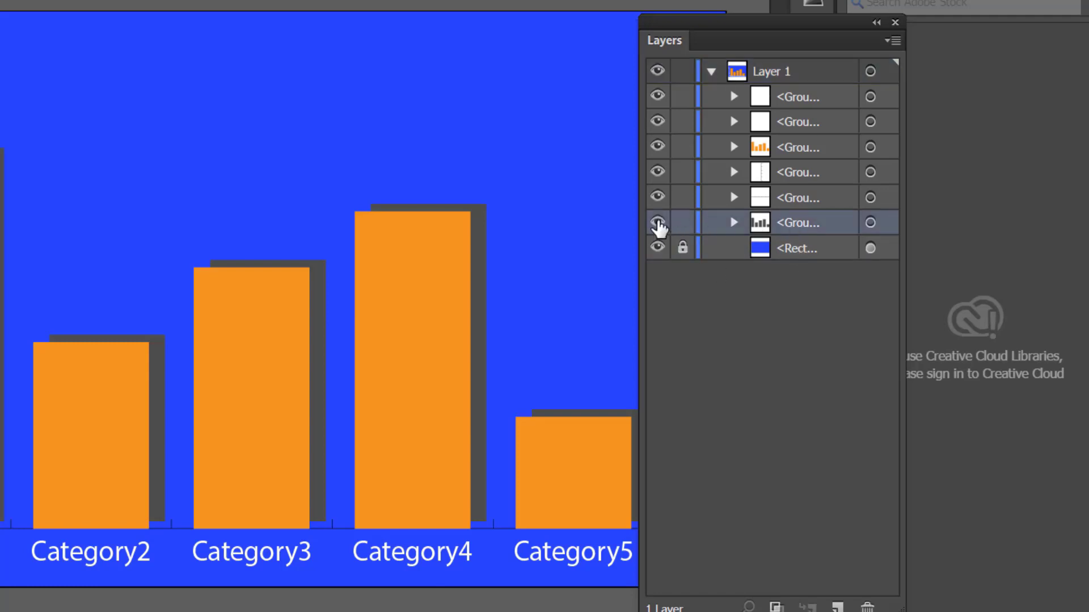
left_click(657, 224)
left_click(658, 147)
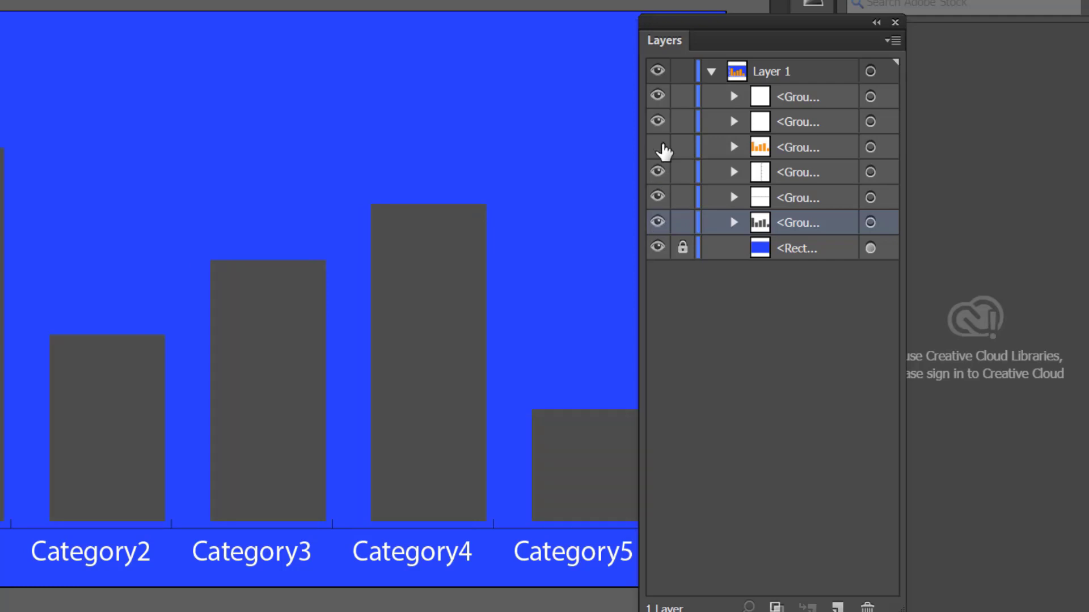
left_click(657, 147)
left_click(820, 358)
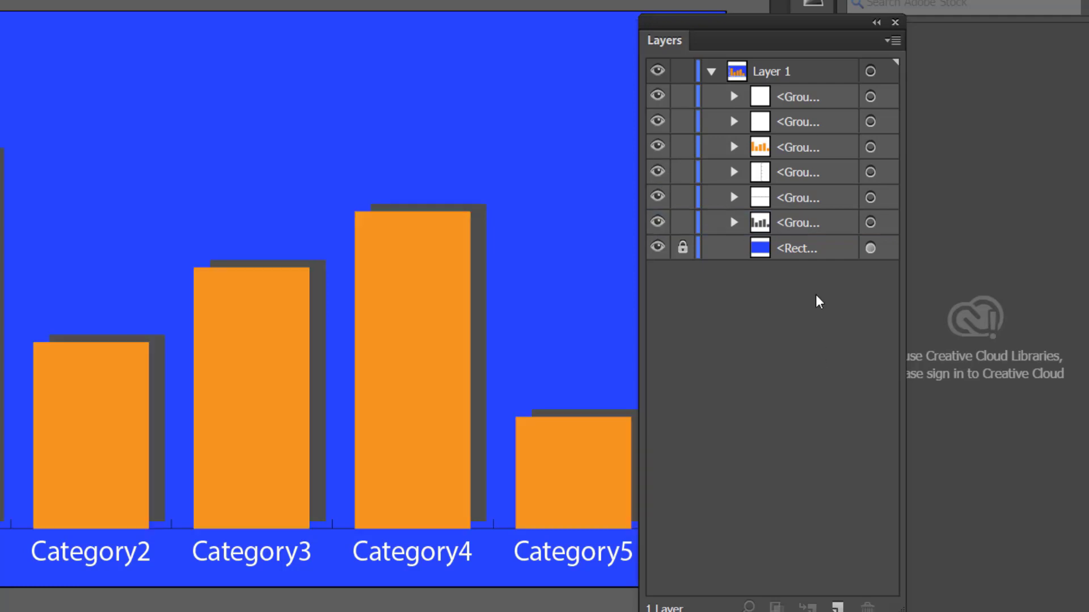
left_click(814, 223)
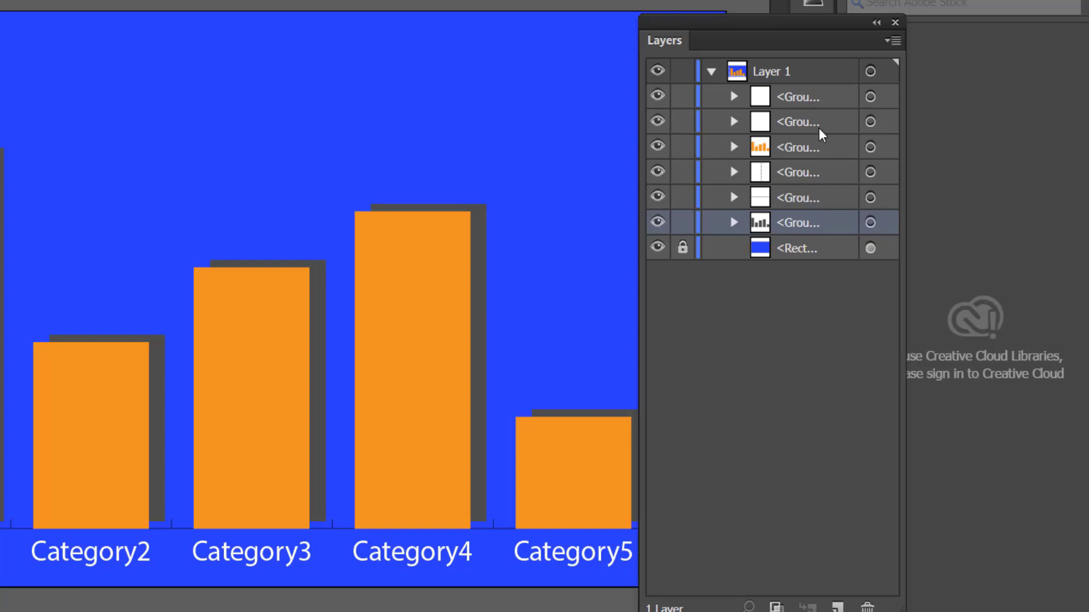
- Add five new empty layers, Layer 2 through Layer 6, above Layer 1
left_click(838, 605)
left_click(838, 606)
left_click(838, 606)
left_click(838, 605)
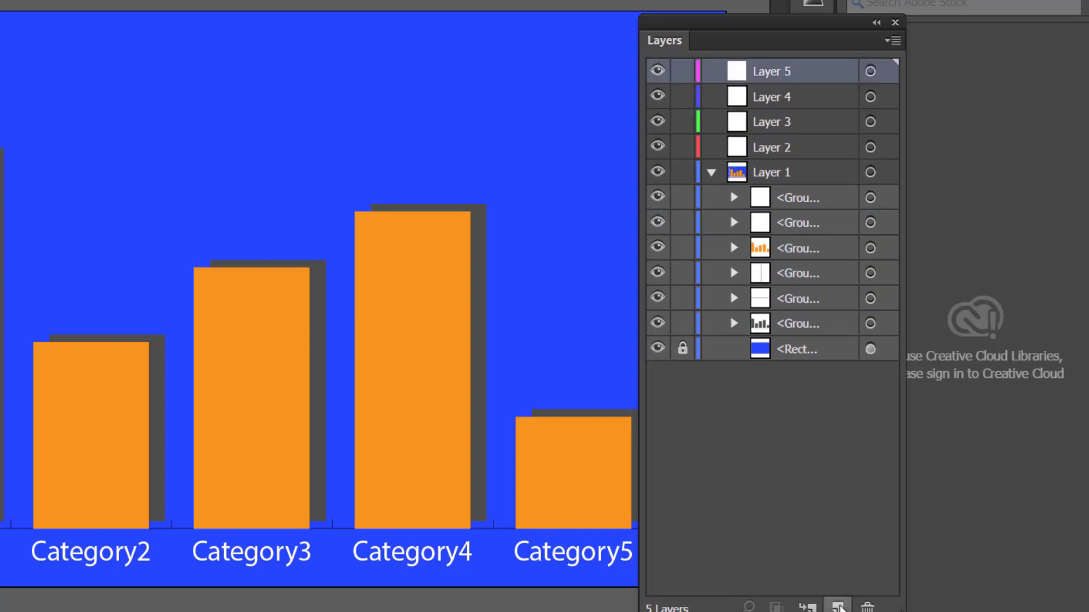
left_click(838, 606)
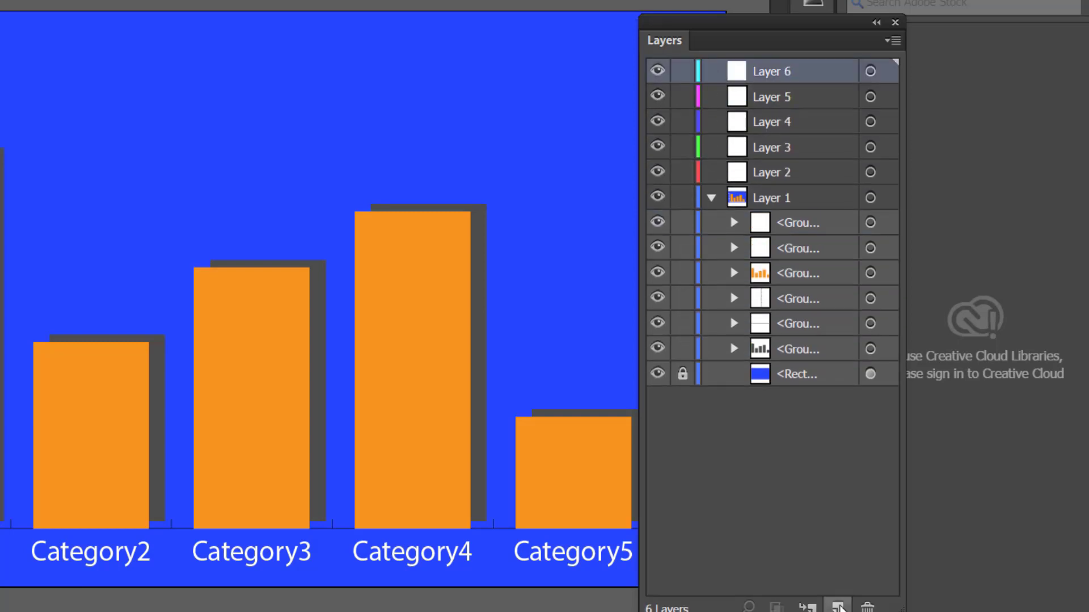
- Expand the shadow bars group, hide its last bar, and expand the nested orange bar groups
left_click(733, 349)
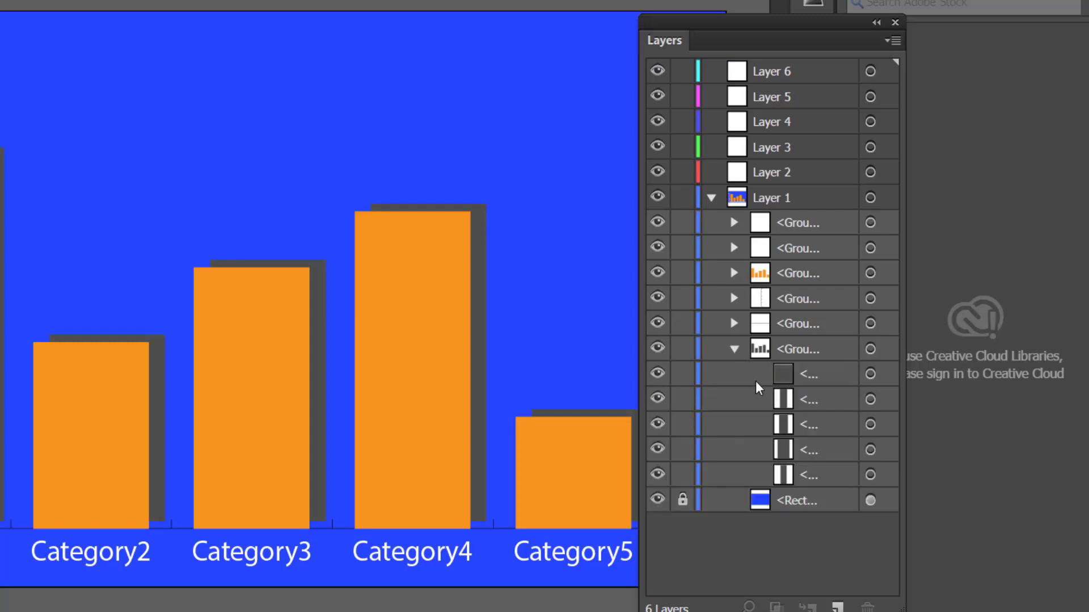
left_click(812, 476)
left_click(658, 476)
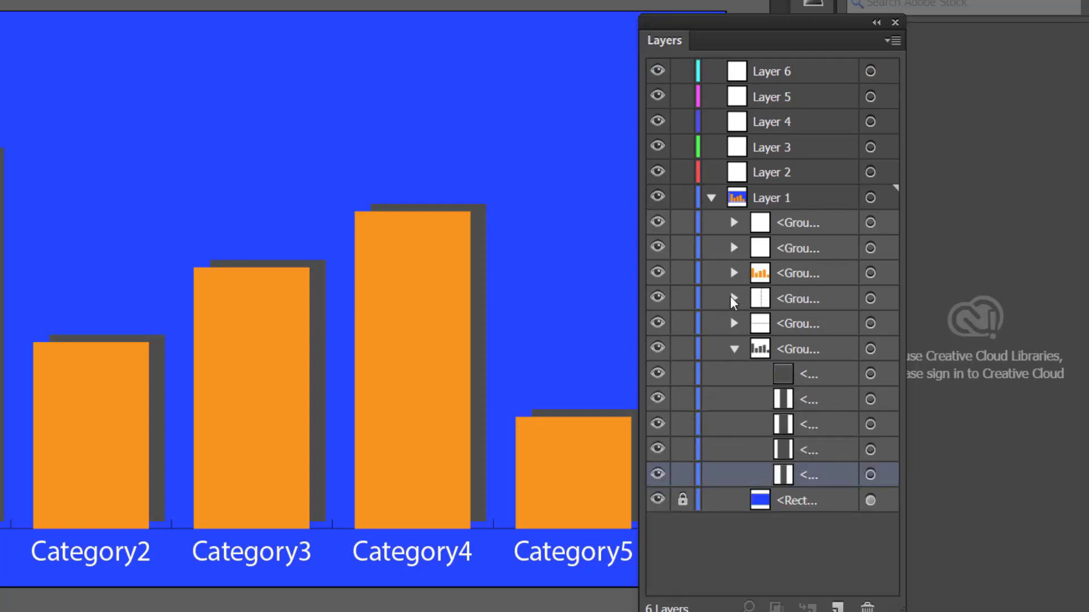
left_click(734, 273)
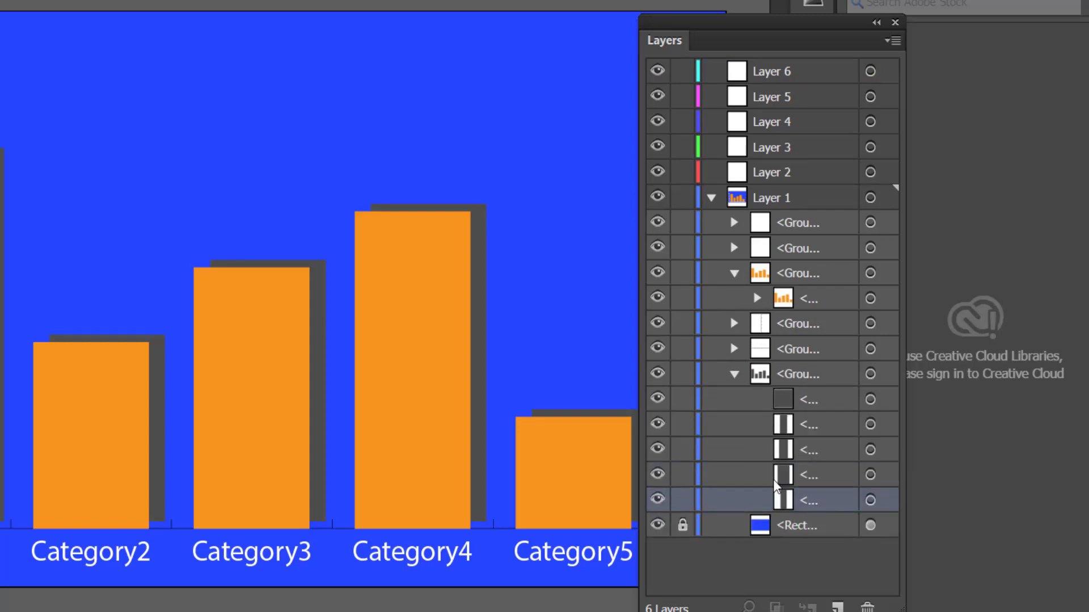
left_click(757, 299)
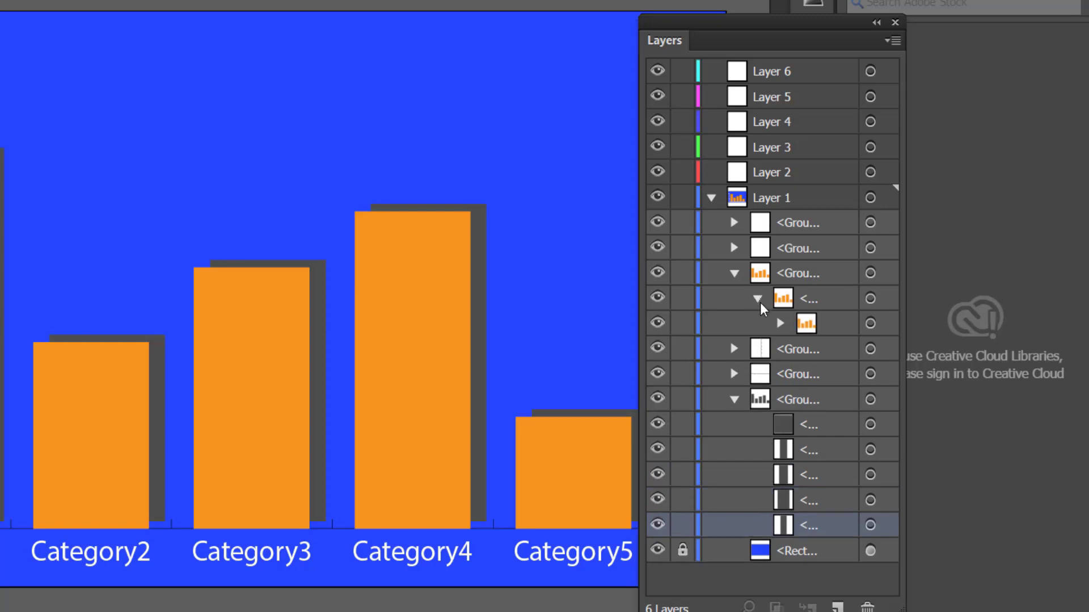
left_click(780, 323)
- Unhide the last shadow bar and move the five shadow bars onto Layers 2, 3, 4, 5 and 6
scroll(793, 395, "down", 3)
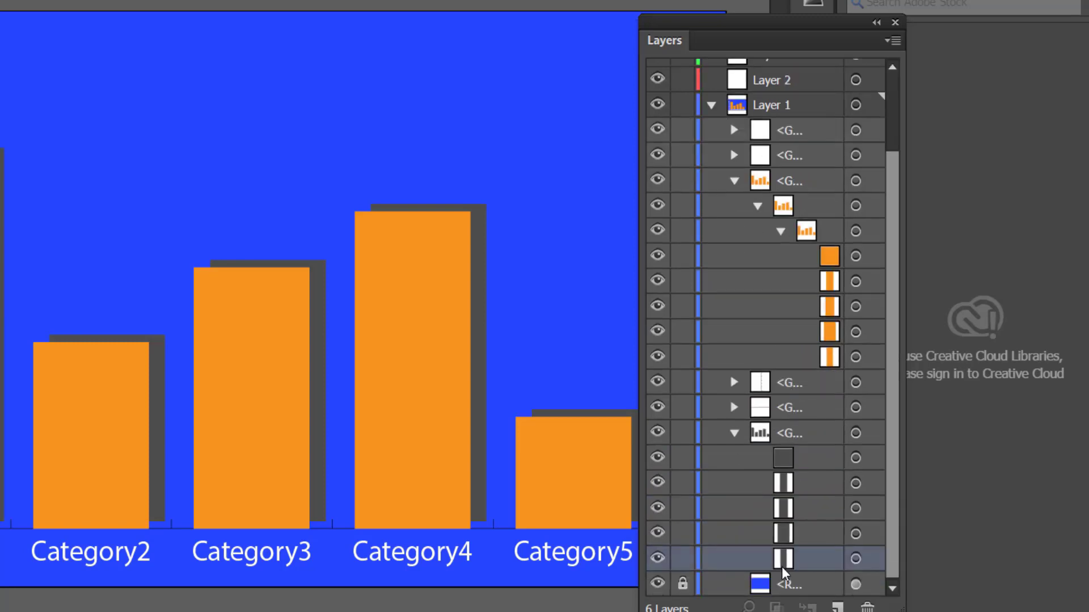
left_click(657, 559)
left_click_drag(803, 567, 763, 83)
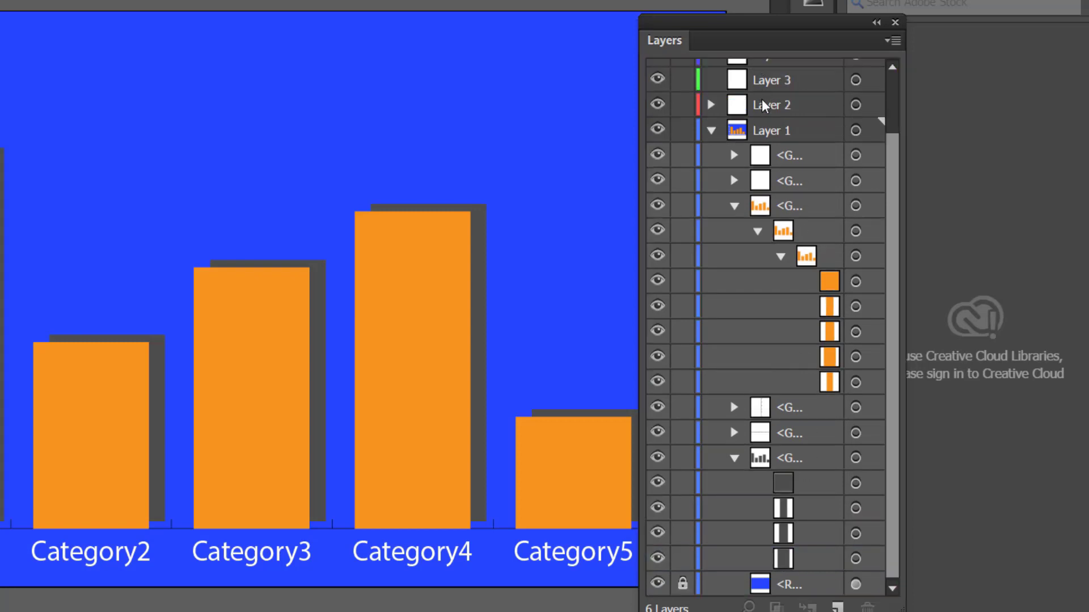
left_click(796, 561)
left_click_drag(801, 563, 811, 81)
left_click(803, 563)
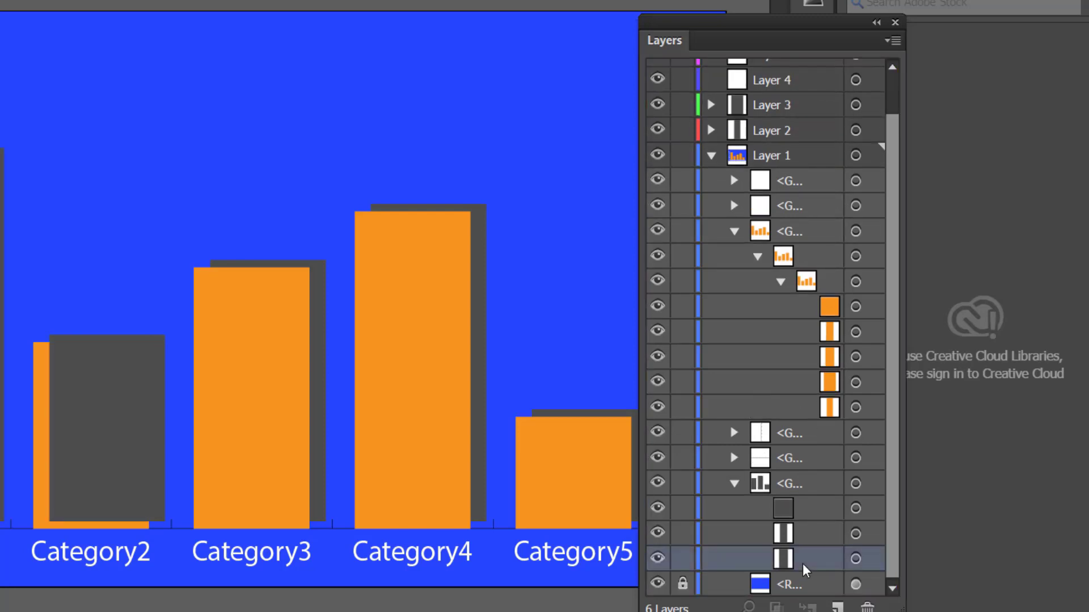
left_click_drag(803, 563, 807, 81)
left_click(804, 561)
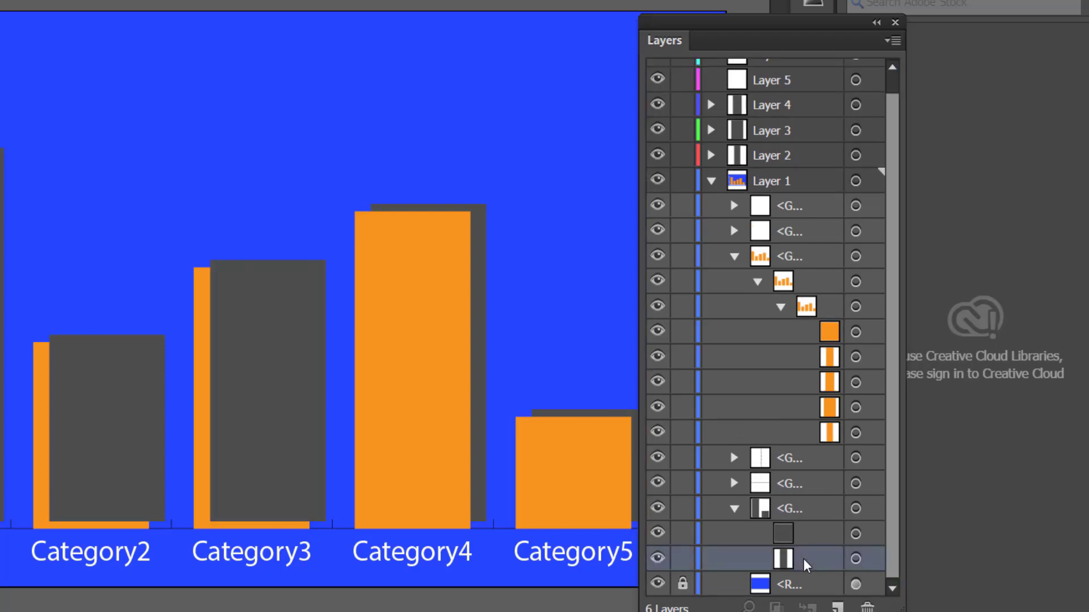
left_click_drag(804, 563, 773, 80)
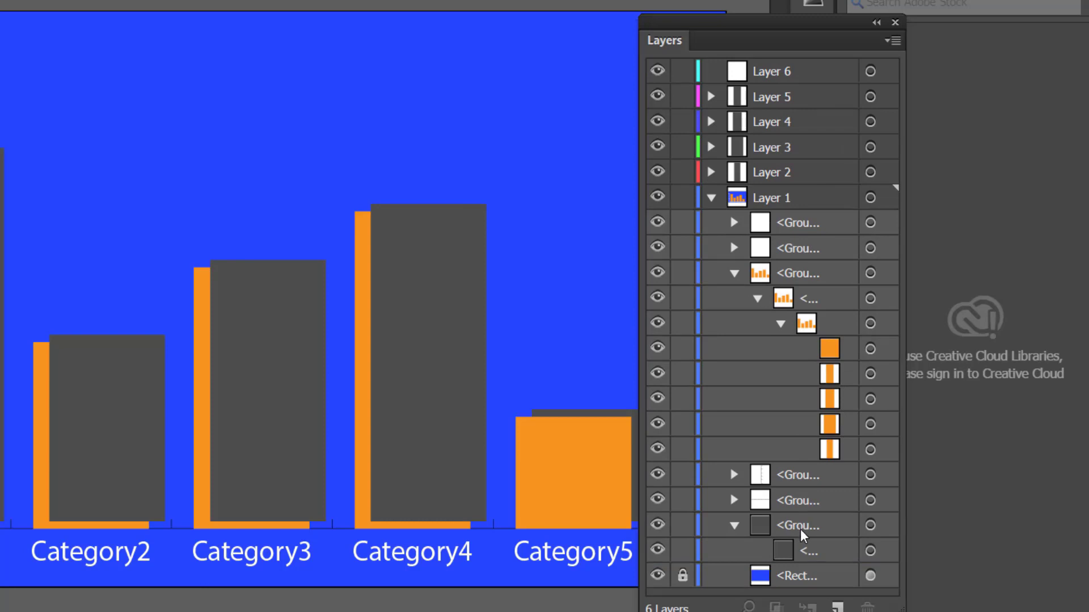
left_click(799, 531)
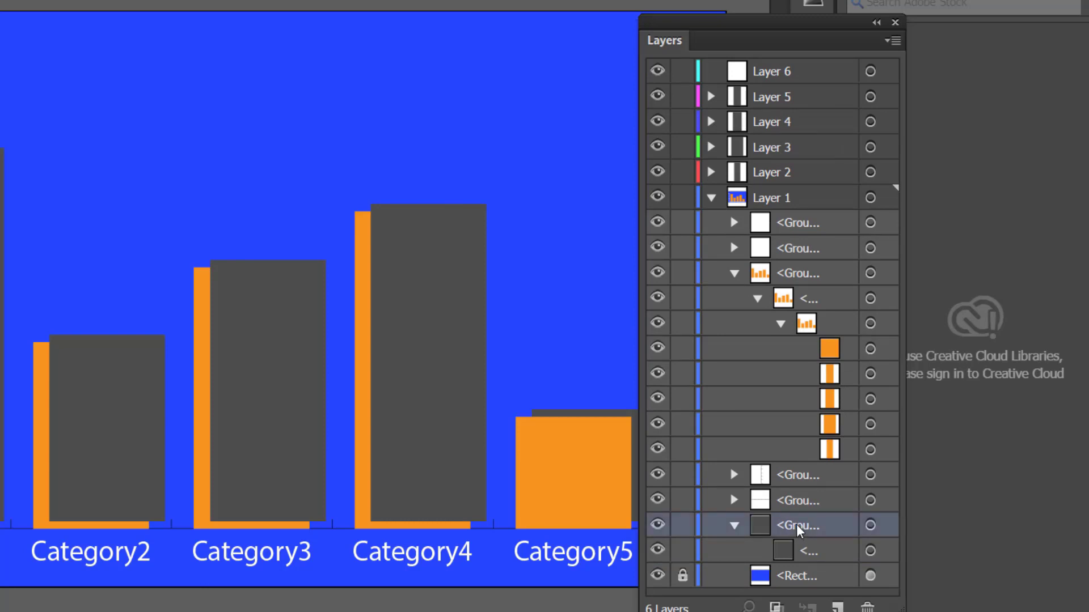
left_click_drag(799, 530, 787, 75)
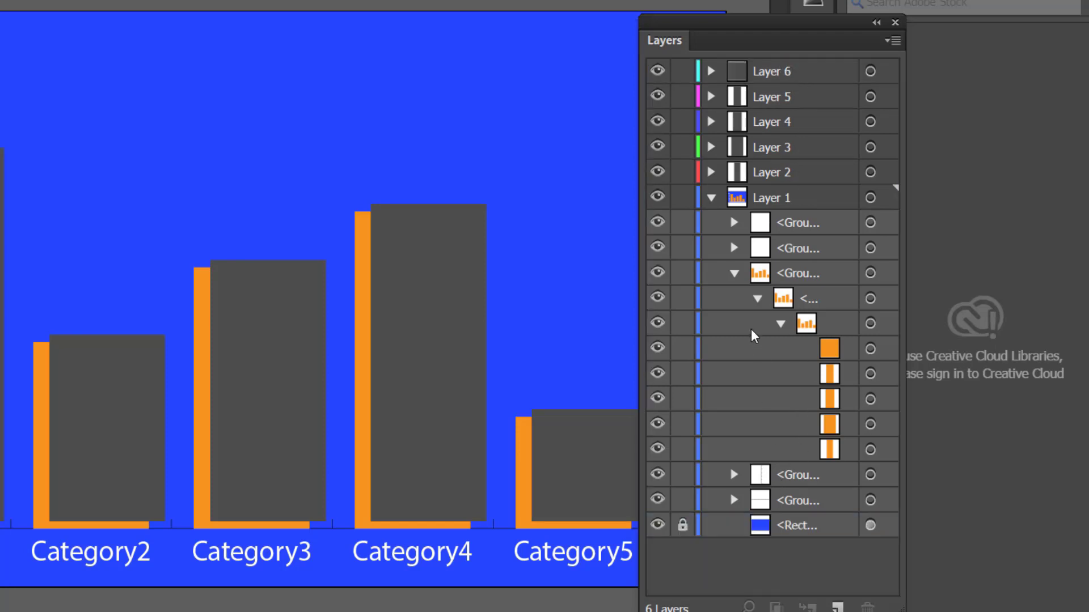
- Select Layers 2 through 6 together in the Layers panel
left_click(711, 198)
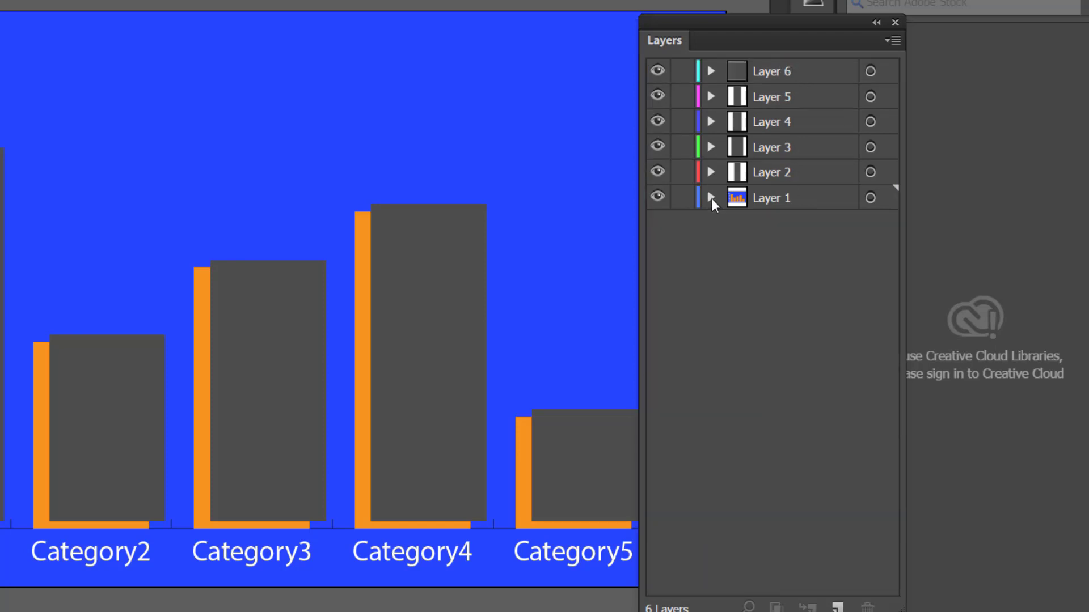
left_click(711, 198)
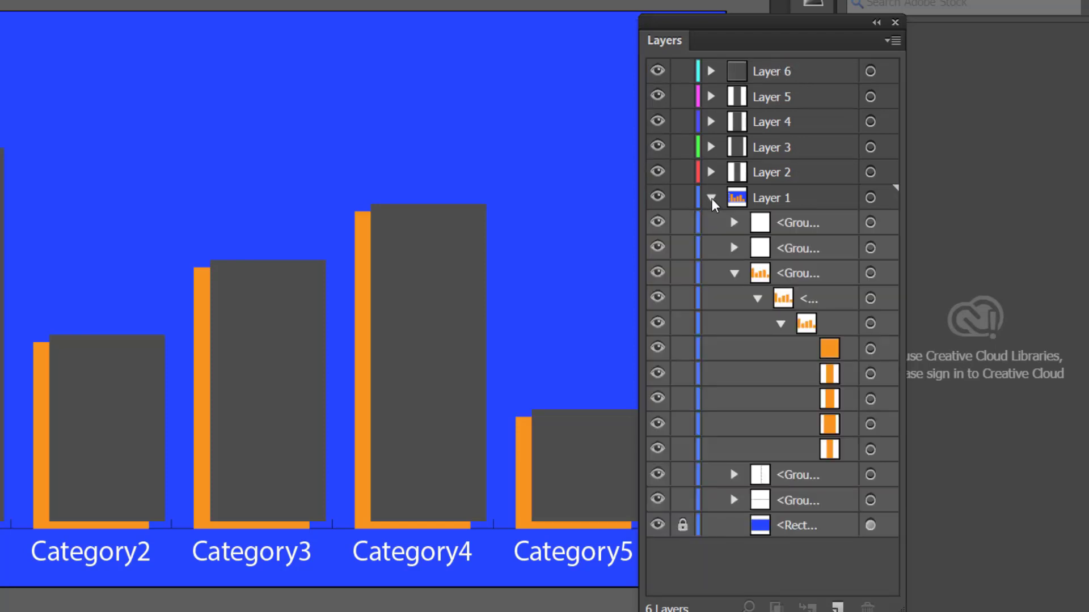
left_click(783, 178)
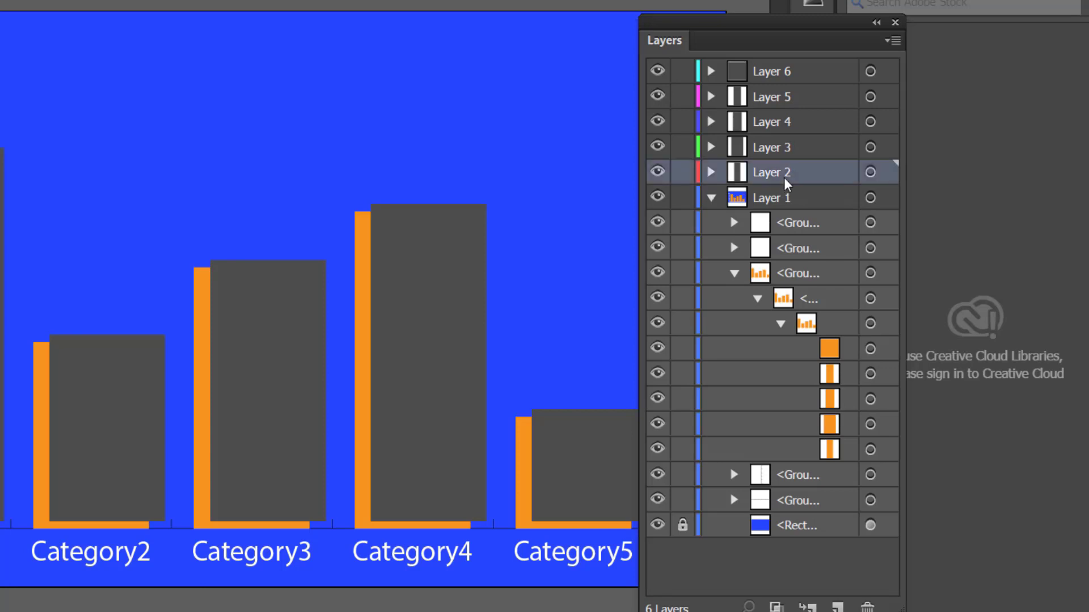
left_click(791, 76, "shift")
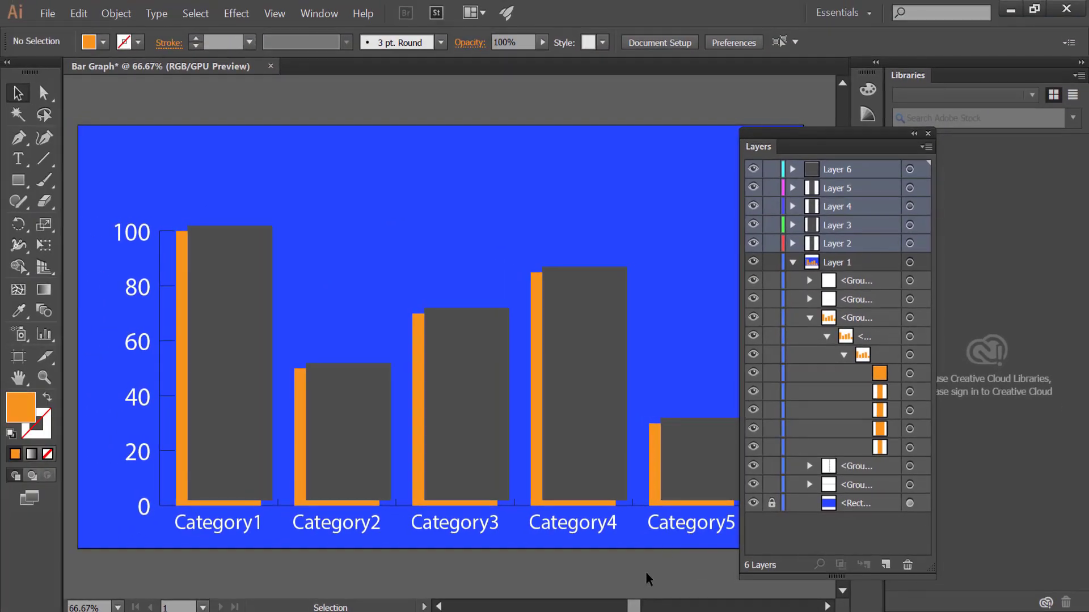
- Select the five grey bars, Category1 through Category5, and delete them
left_click(792, 244)
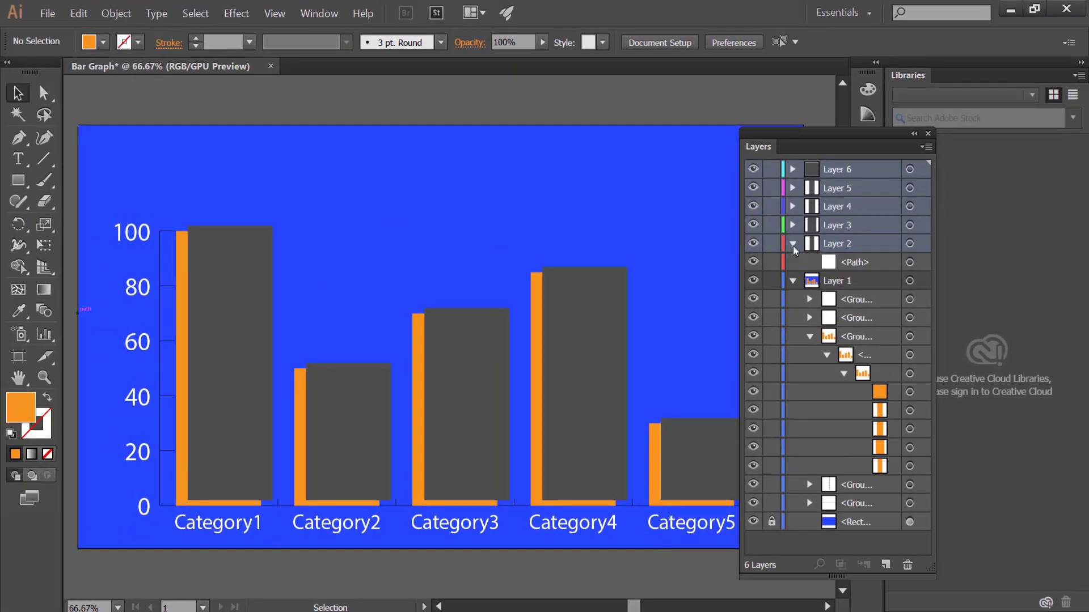
left_click(835, 247)
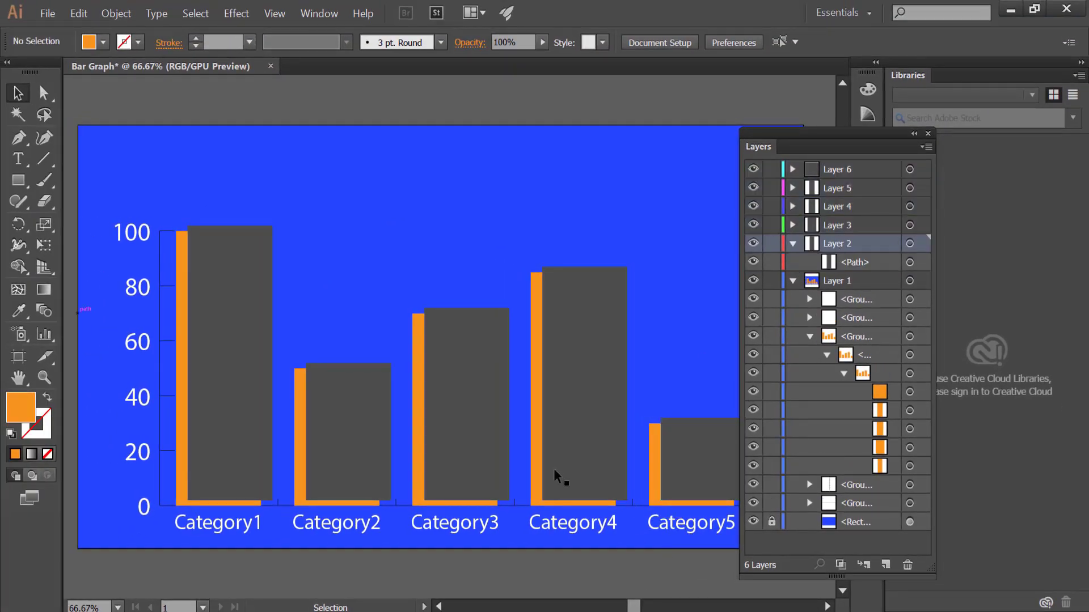
left_click(598, 432)
left_click(452, 444, "shift")
left_click(318, 452, "shift")
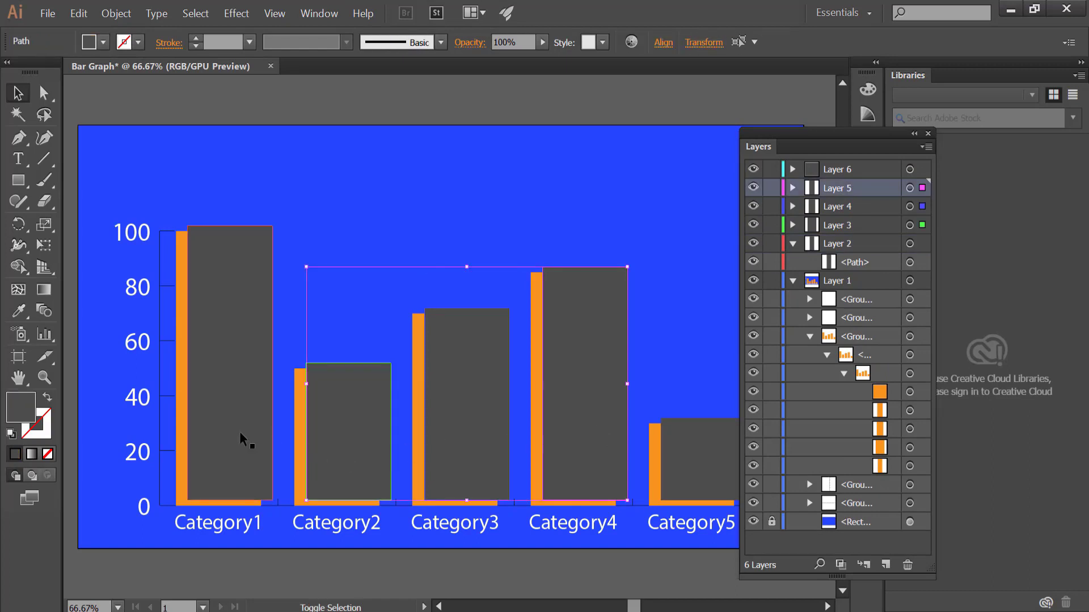
left_click(244, 439, "shift")
left_click(674, 453, "shift")
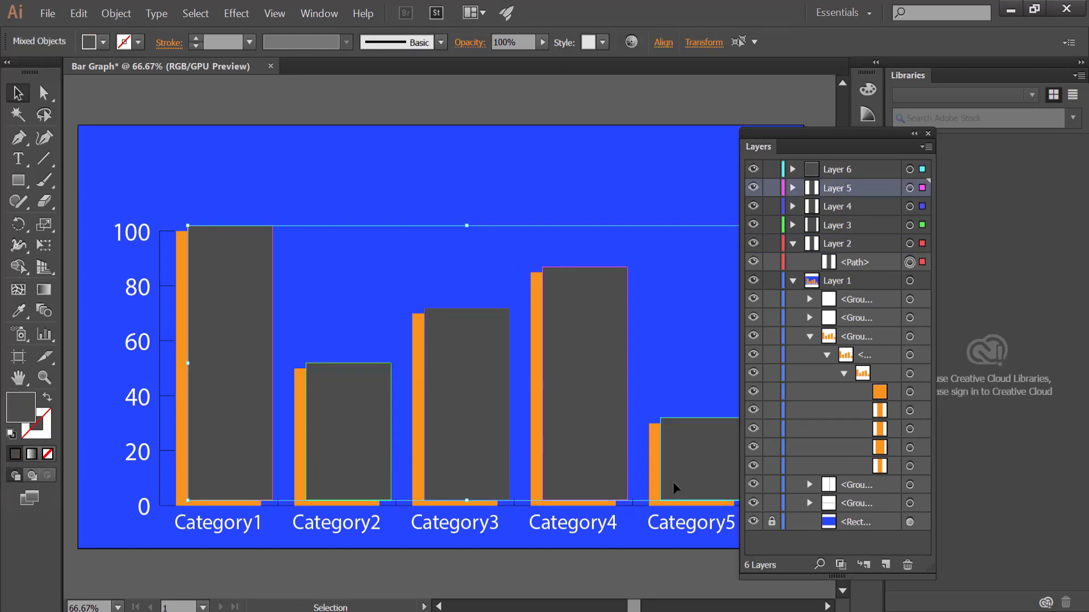
key("Delete")
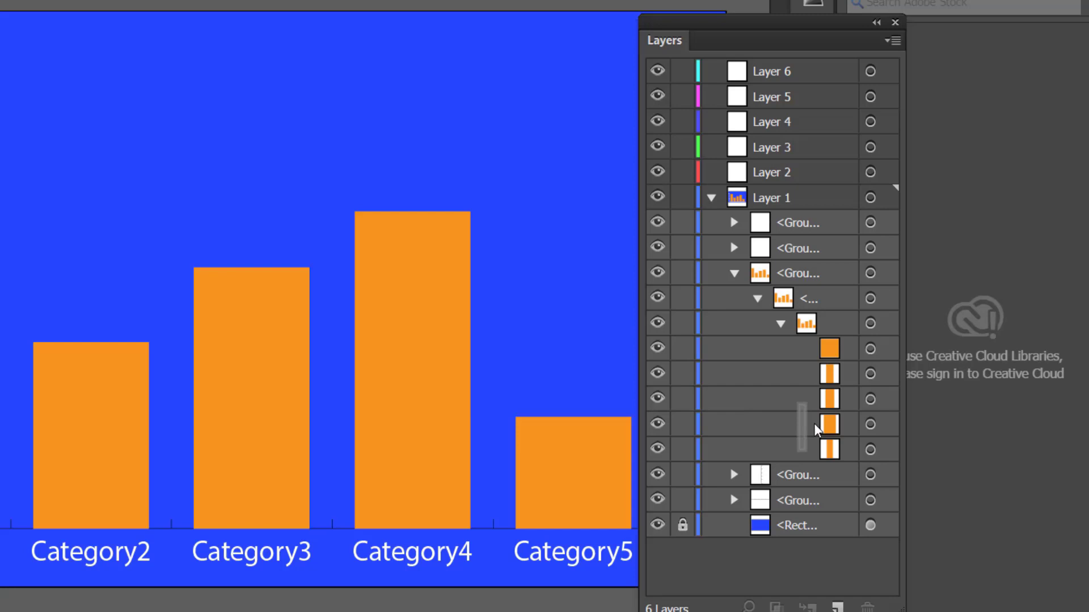
- Drag the five orange bar paths from Layer 1's group onto Layers 2, 3, 4, 5 and 6
left_click_drag(834, 451, 779, 171)
left_click_drag(829, 449, 795, 147)
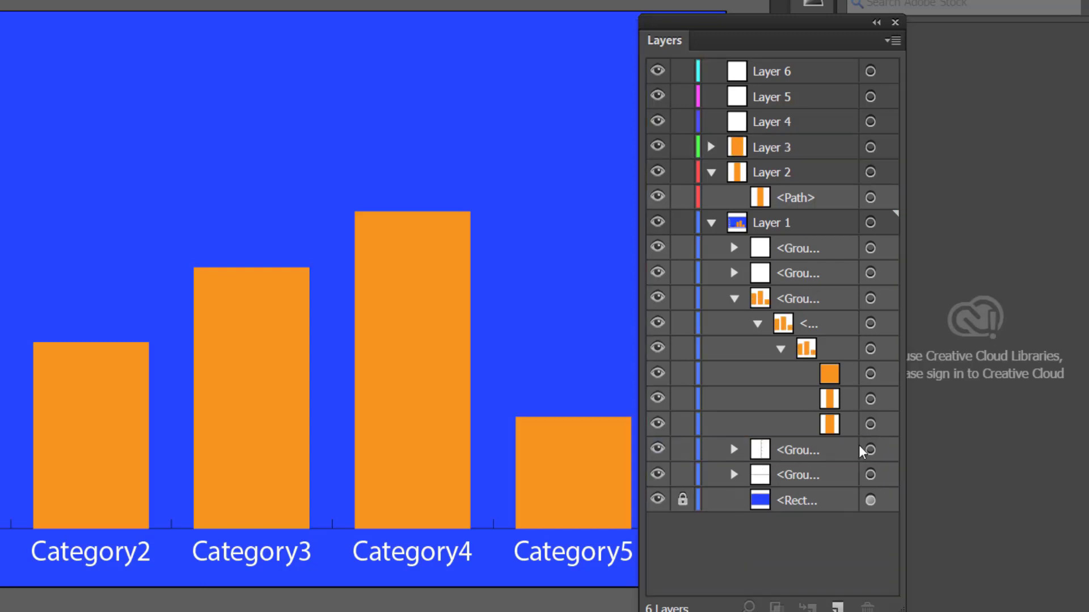
left_click_drag(850, 430, 799, 118)
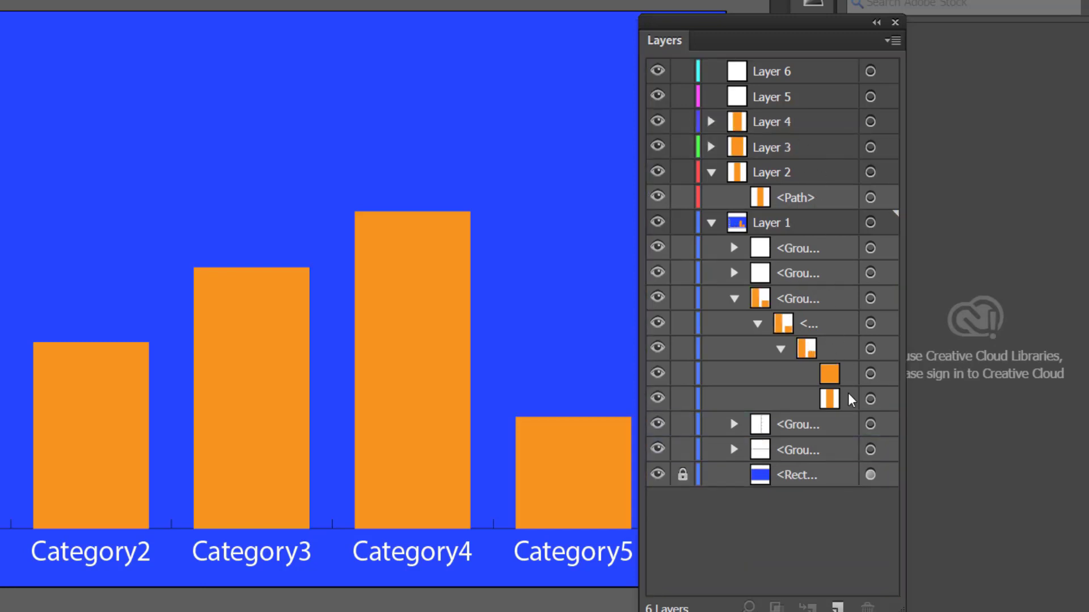
left_click_drag(850, 407, 794, 95)
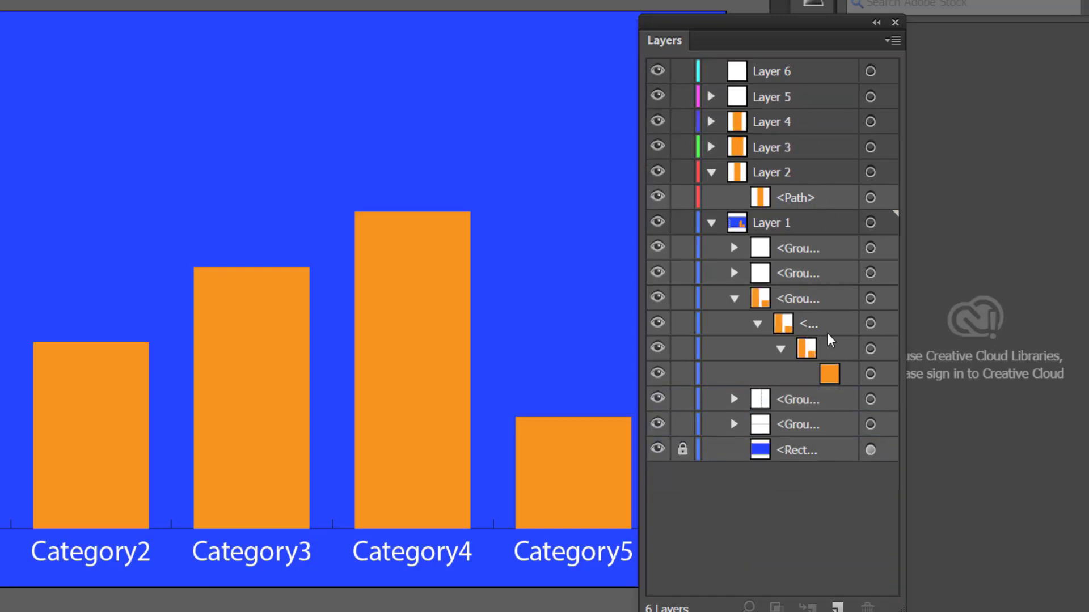
left_click_drag(847, 381, 790, 75)
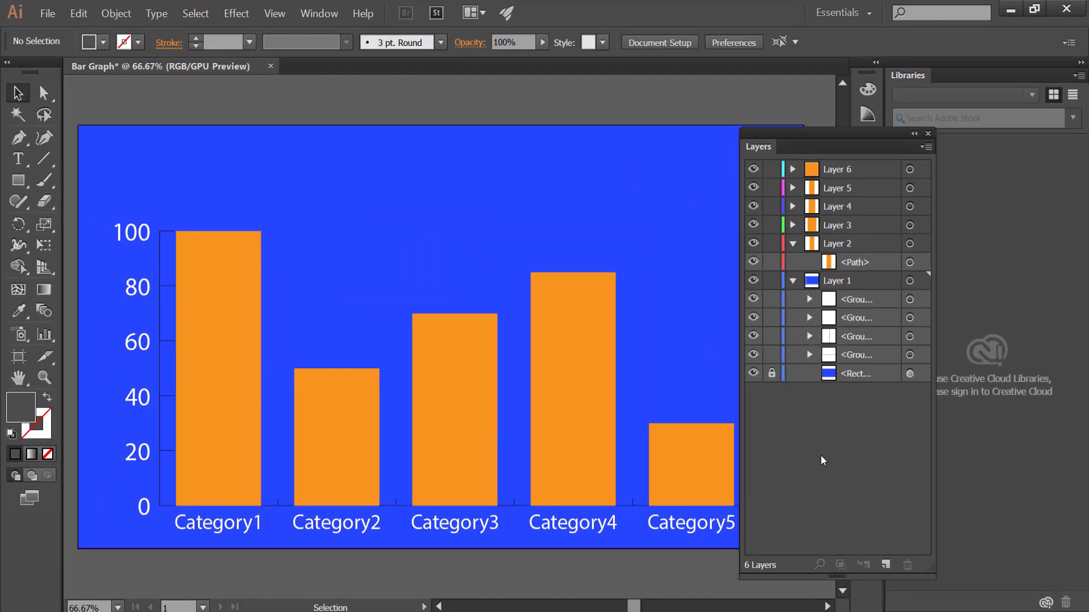
- Collapse the layers and toggle visibility of Layers 2–6 to confirm each holds one bar
left_click(792, 244)
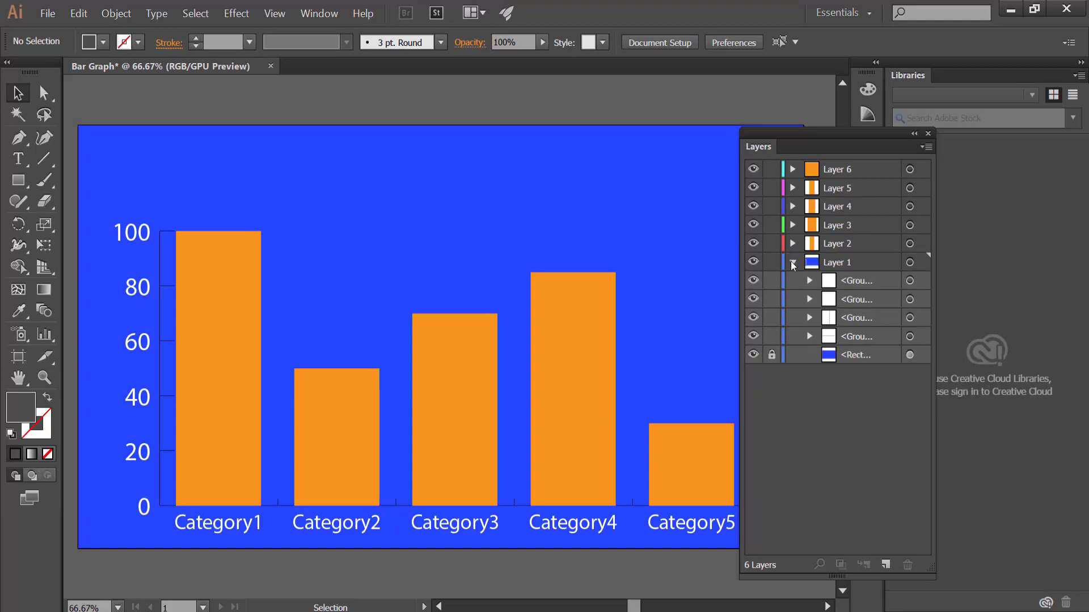
left_click(793, 263)
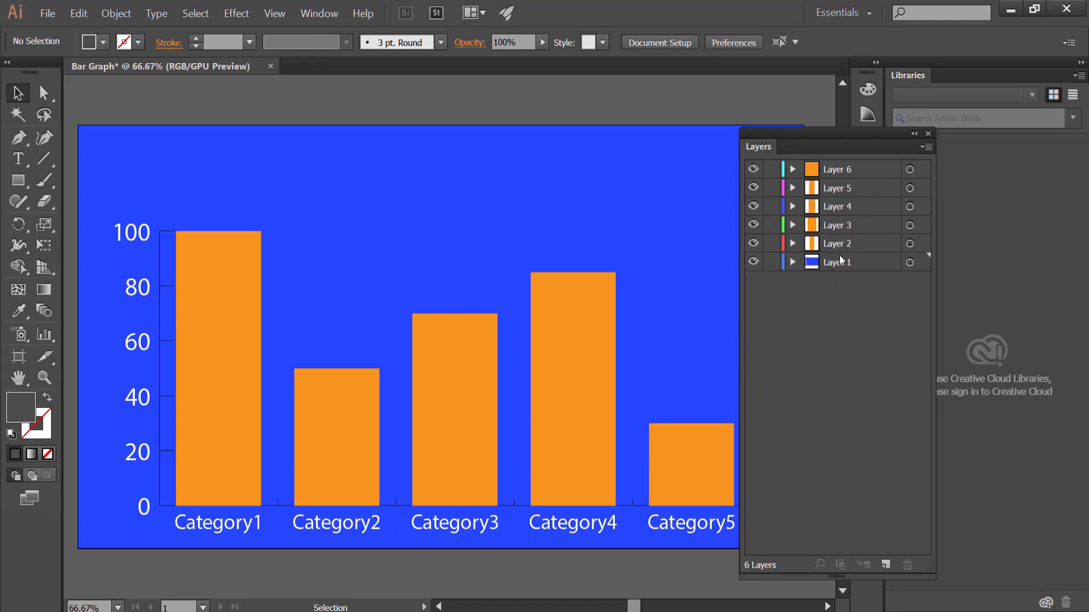
left_click(864, 248)
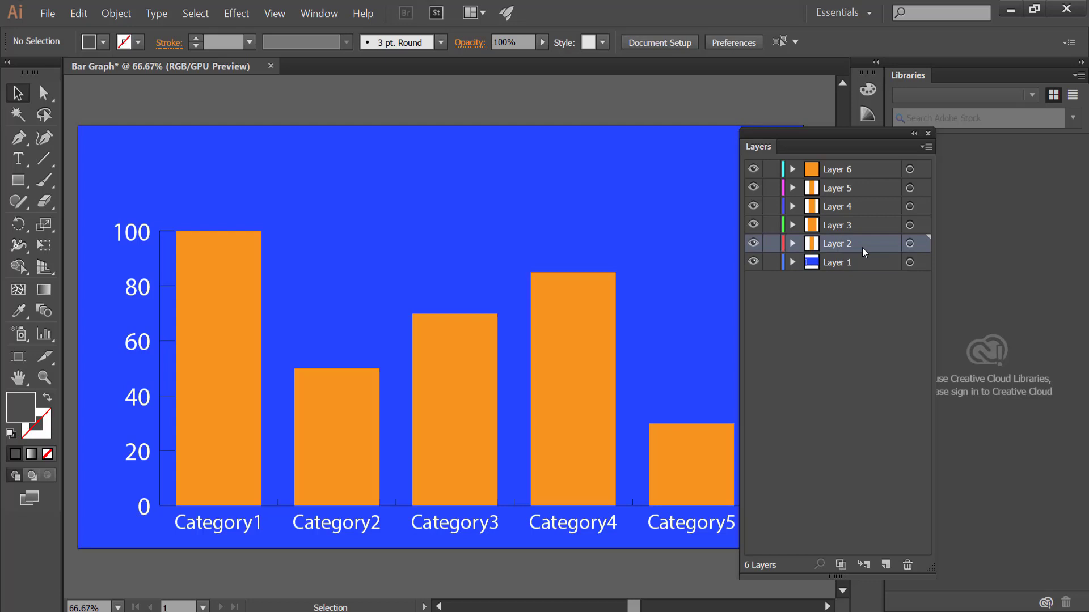
left_click(754, 244)
left_click(754, 243)
left_click(753, 225)
left_click(753, 224)
left_click(754, 207)
left_click(753, 206)
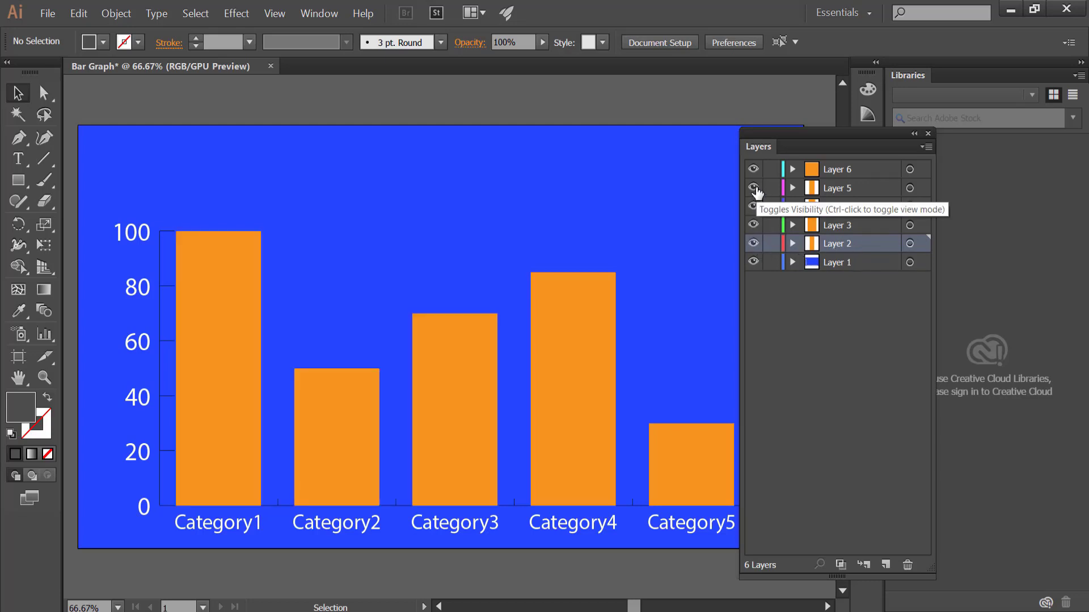
left_click(753, 187)
left_click(753, 188)
left_click(753, 170)
left_click(753, 169)
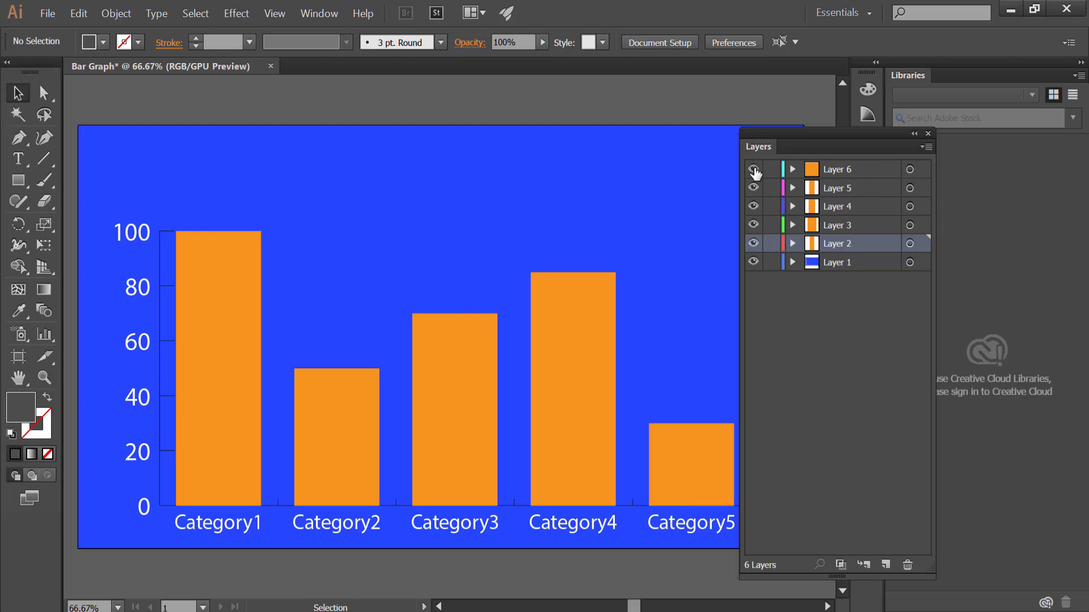
- Delete the blue background rectangle from Layer 1 by dragging it to the trash
left_click(818, 264)
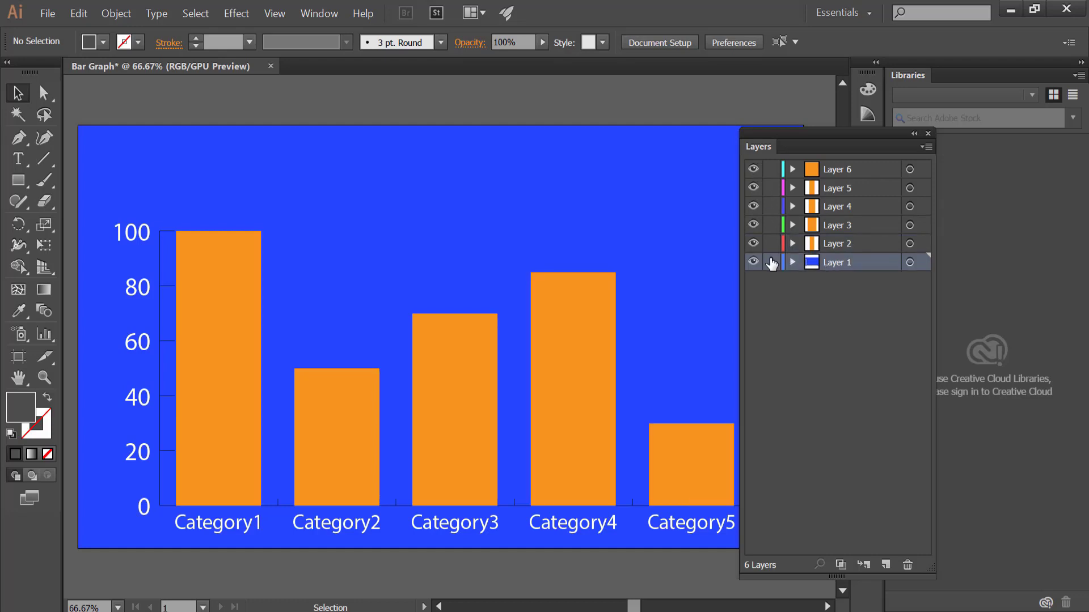
left_click(753, 262)
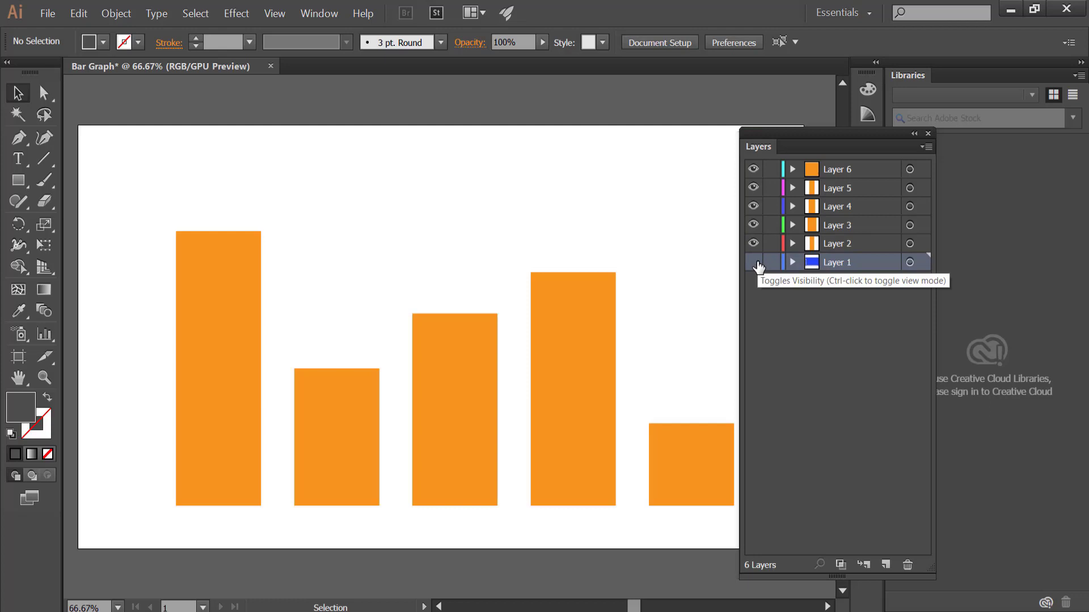
left_click(753, 262)
left_click(792, 263)
left_click(843, 356)
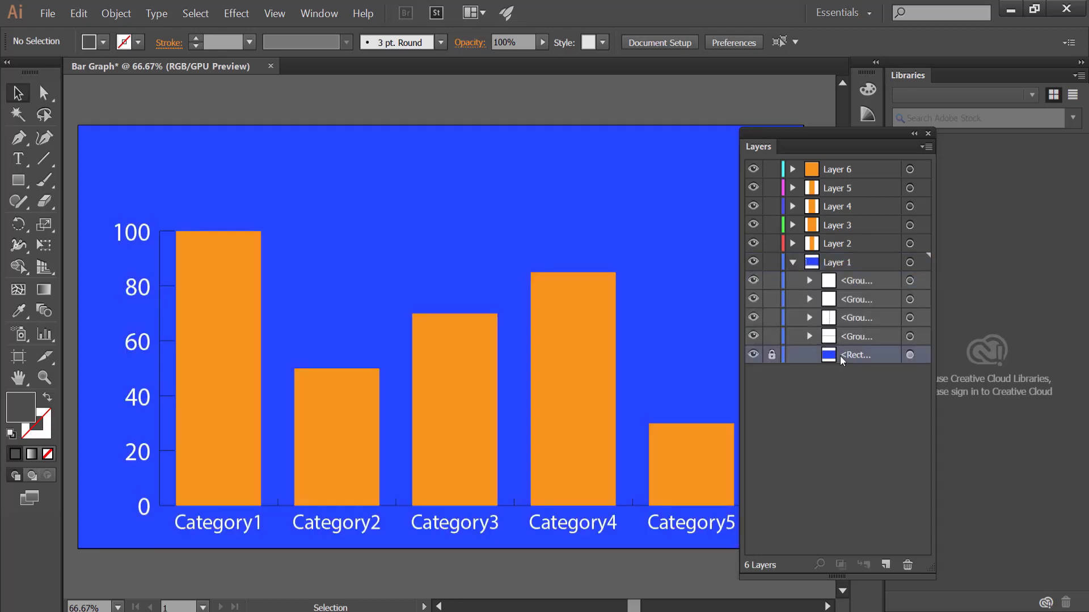
left_click_drag(827, 363, 907, 565)
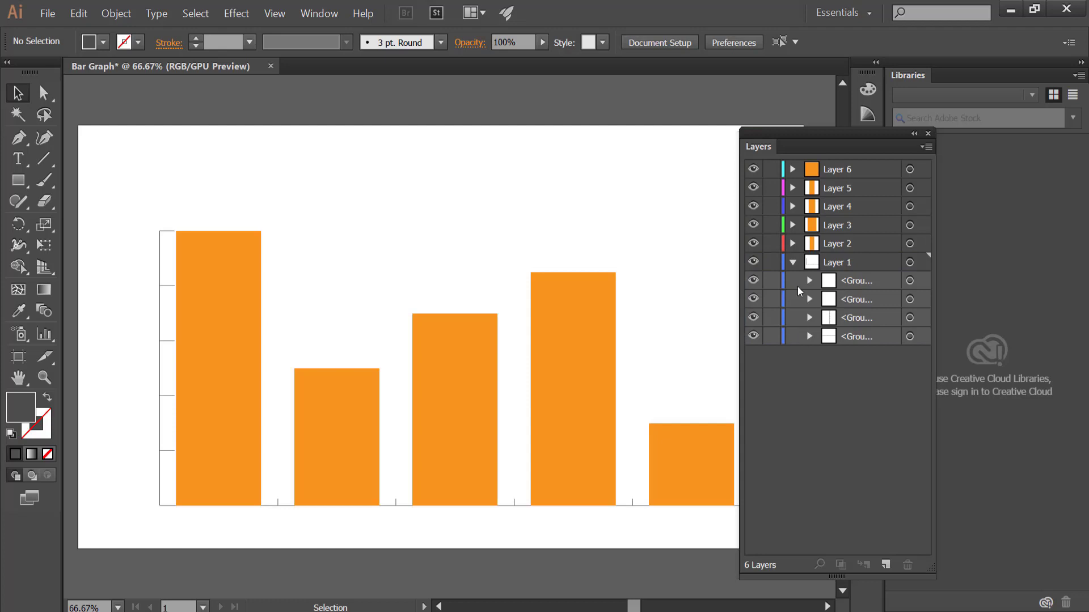
- Rename Layer 1 to Axis
left_click(792, 263)
double_click(838, 261)
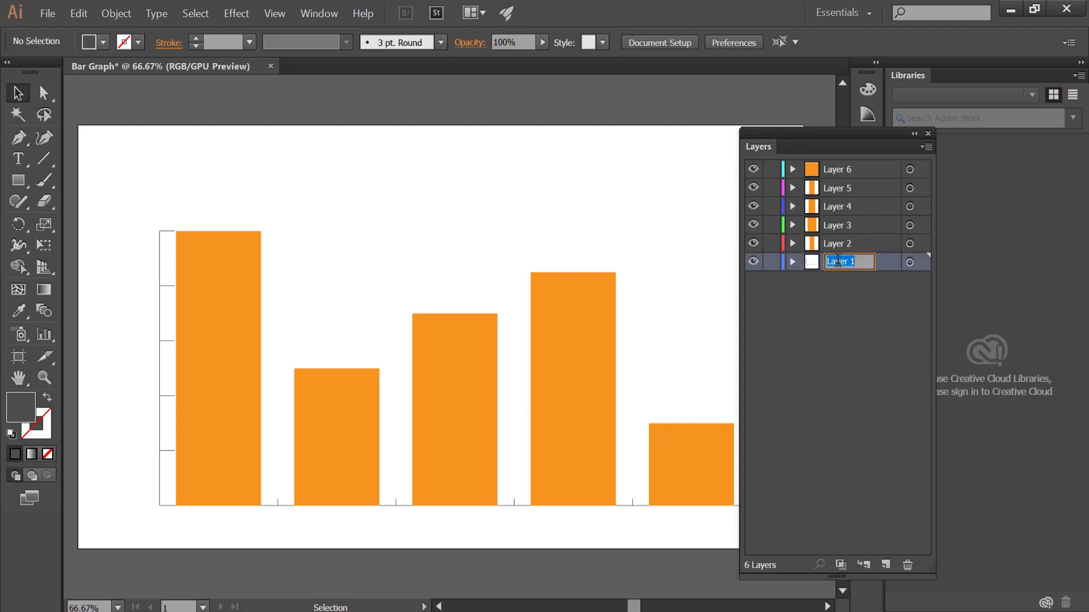
type("Axis")
left_click(844, 349)
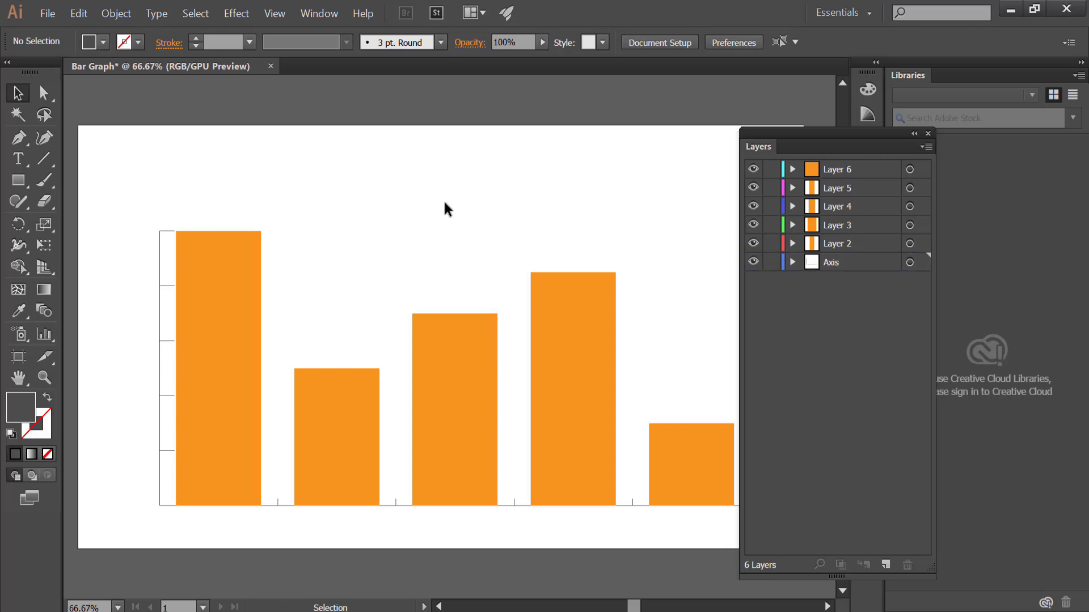
- Save the document as Bar Graph in Adobe Illustrator (.AI) format
left_click(48, 13)
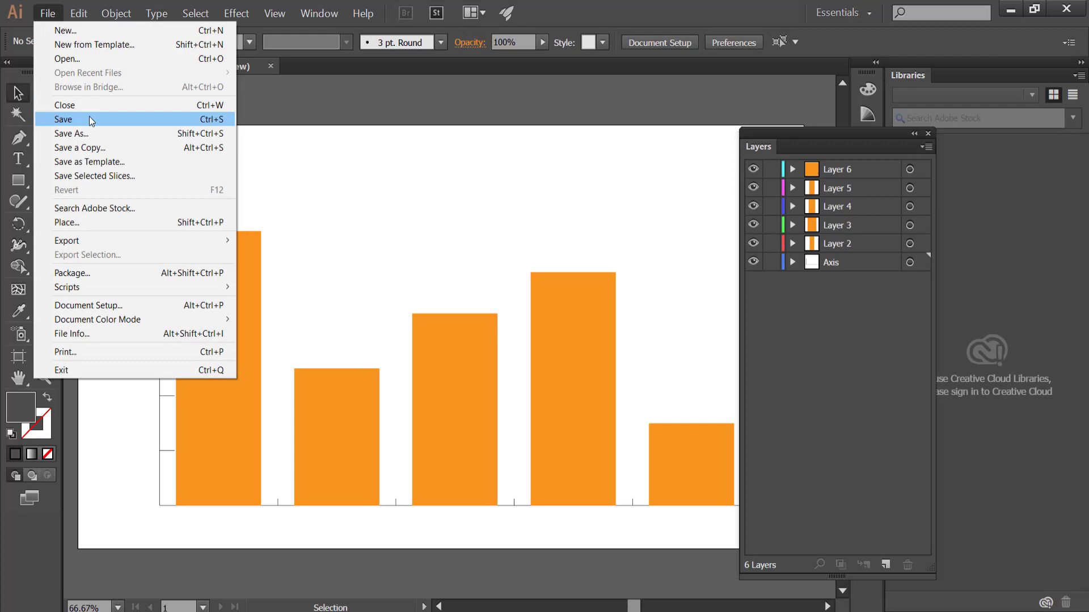
left_click(121, 135)
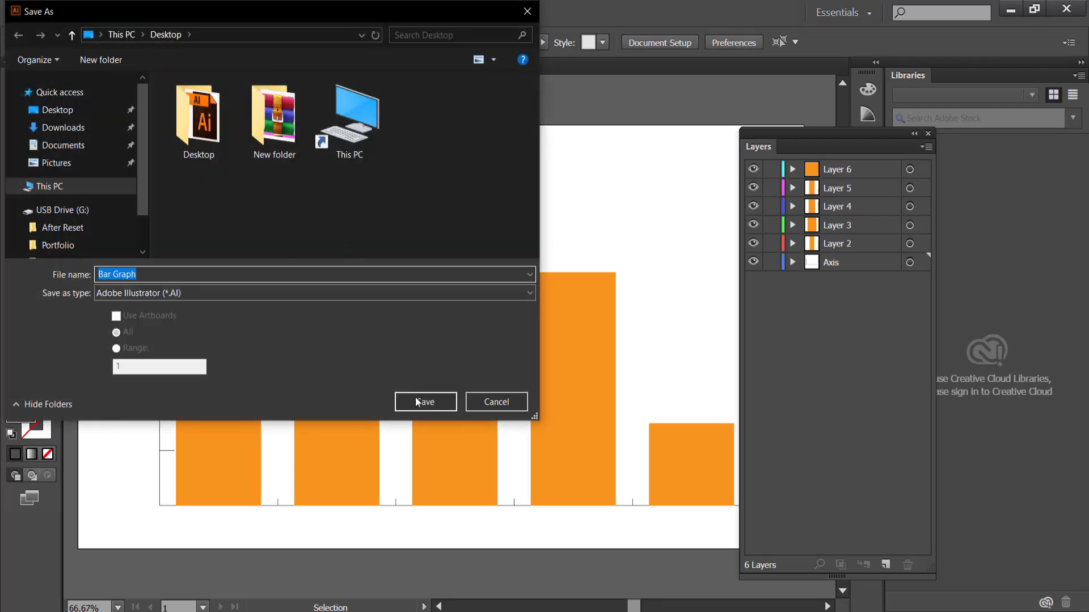
left_click(426, 402)
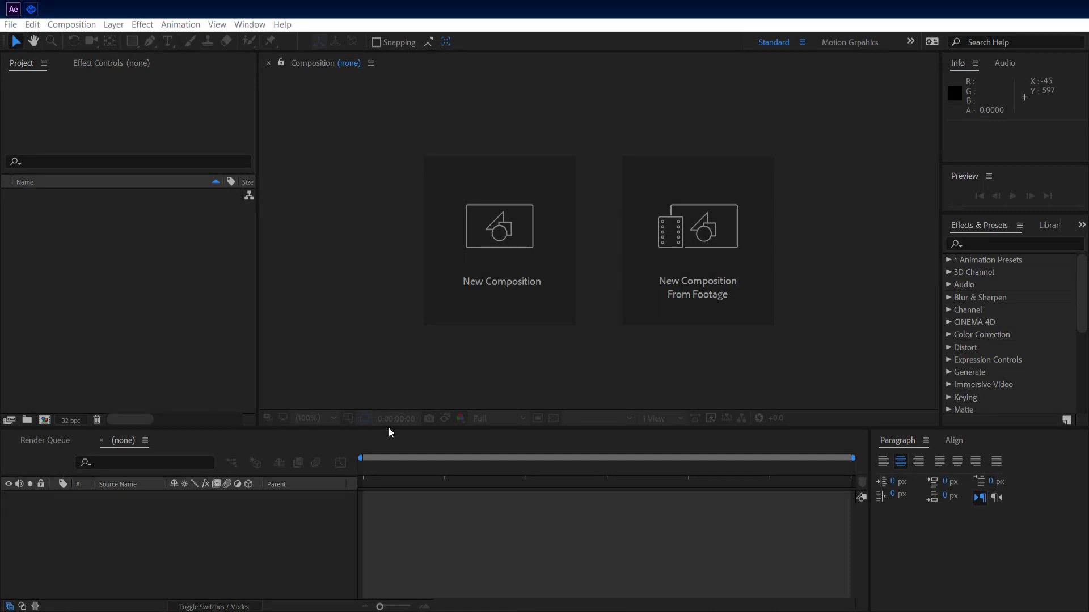
- Import Bar Graph.ai as a Composition with footage dimensions set to Layer Size
left_click(10, 25)
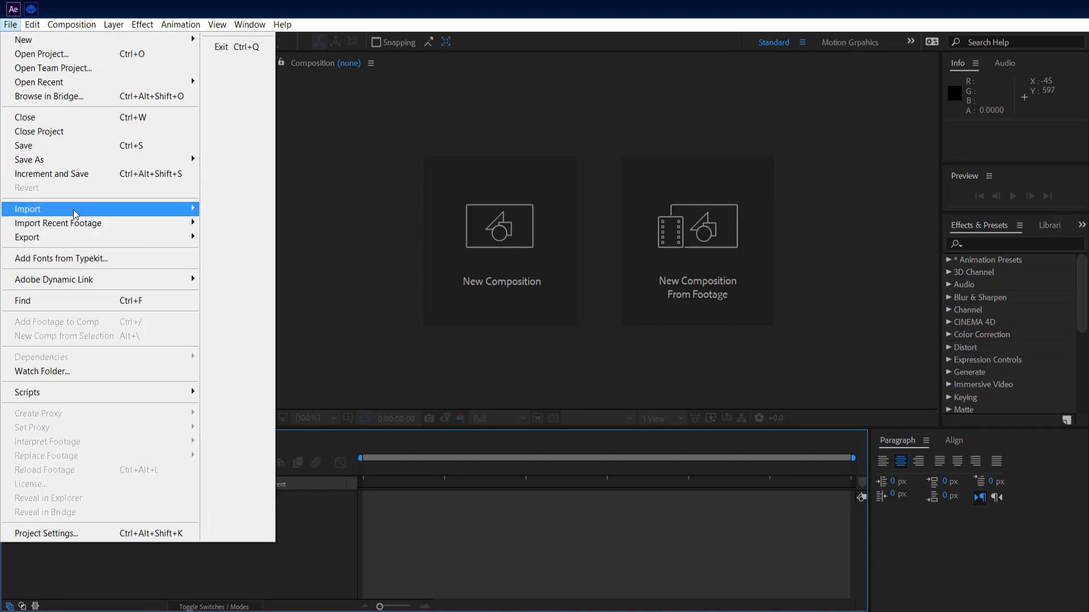
mouse_move(81, 210)
left_click(243, 210)
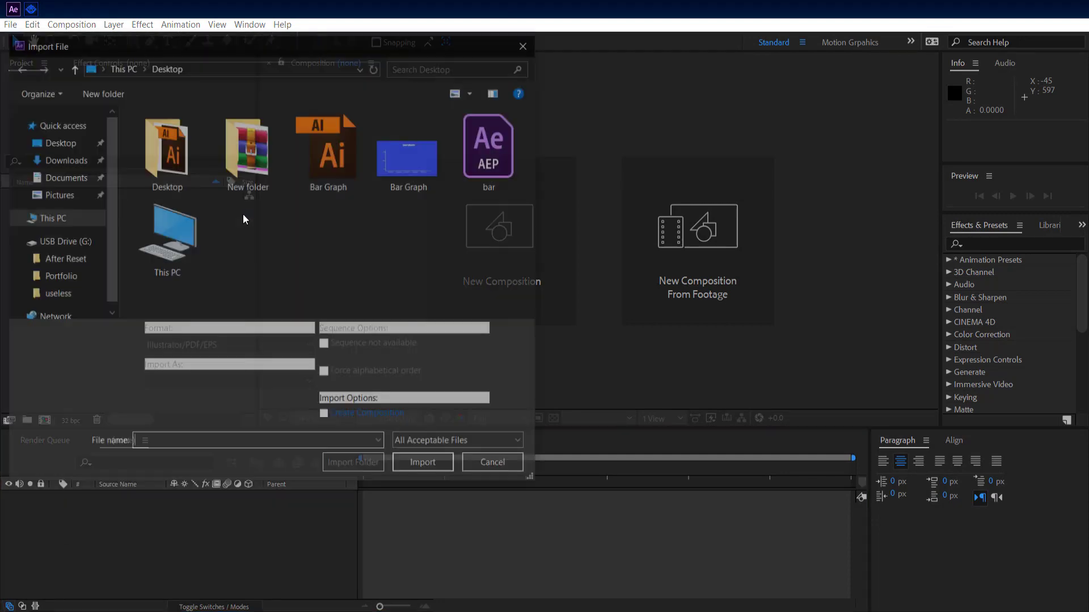
double_click(328, 169)
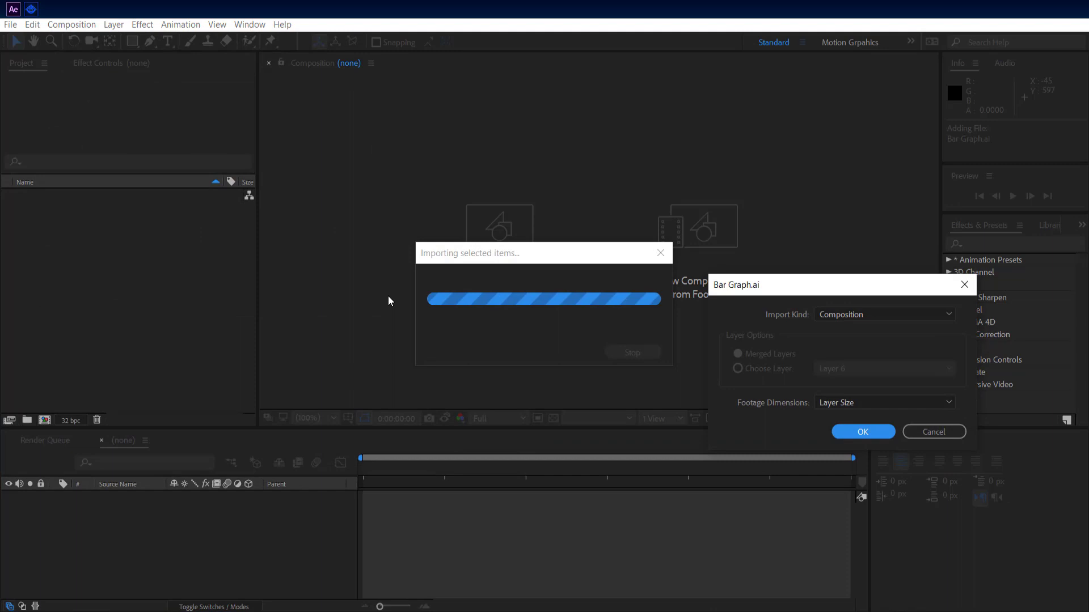
left_click(873, 403)
left_click(872, 420)
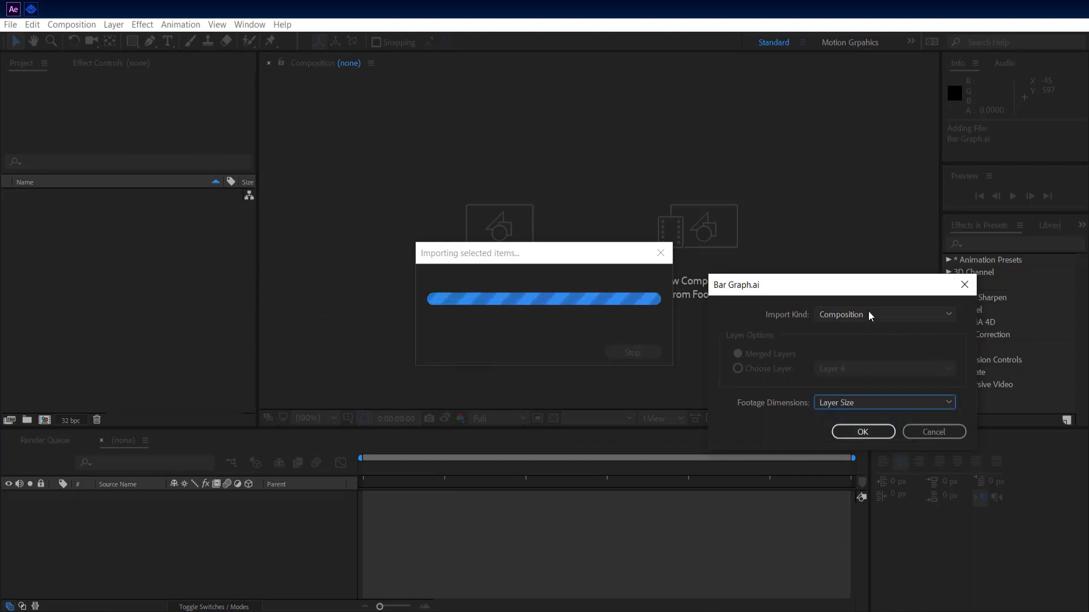
left_click(869, 314)
left_click(867, 344)
left_click(864, 434)
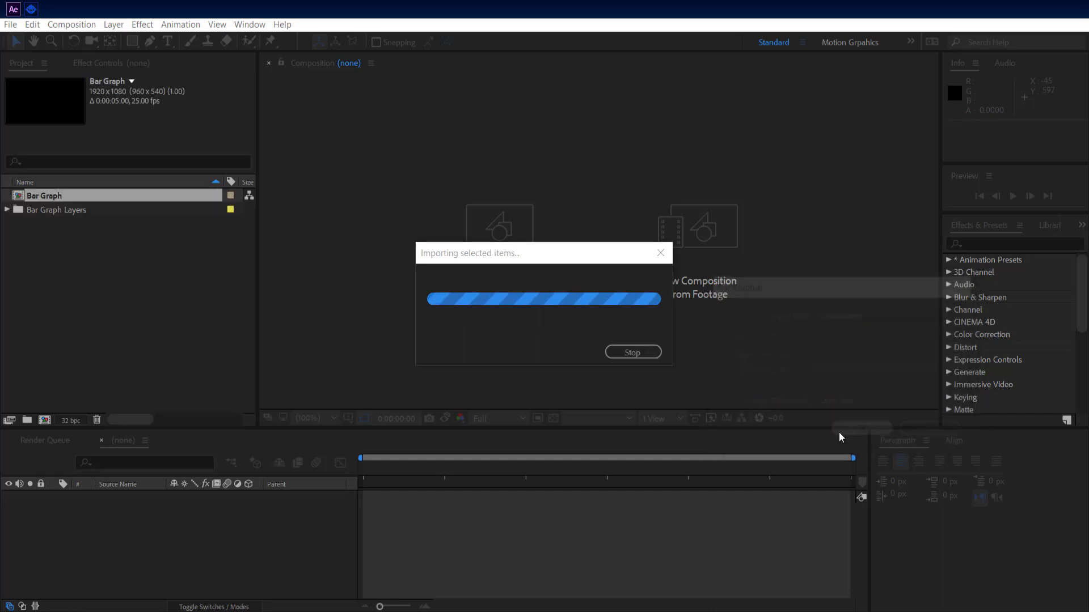
- In the Bar Graph comp, add a blue solid and move Blue Solid 1 to the bottom of the stack
double_click(57, 197)
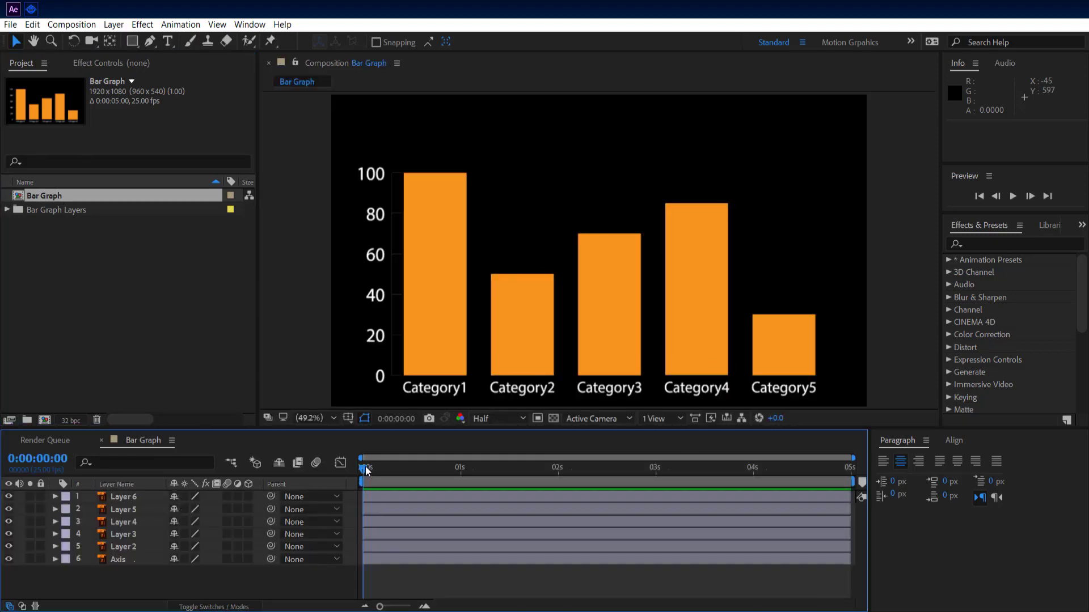
right_click(231, 581)
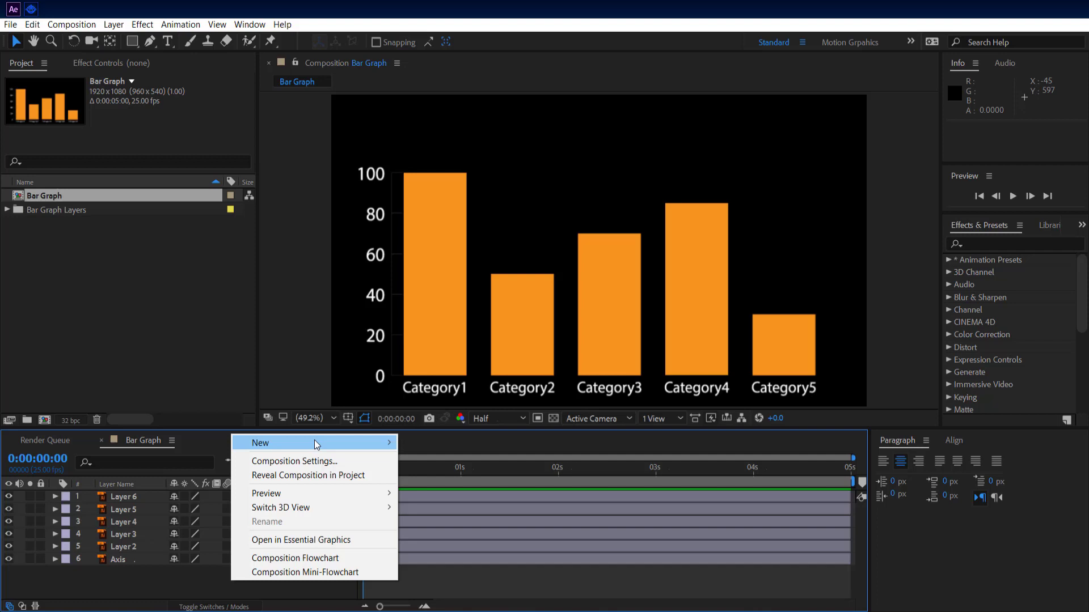
mouse_move(316, 445)
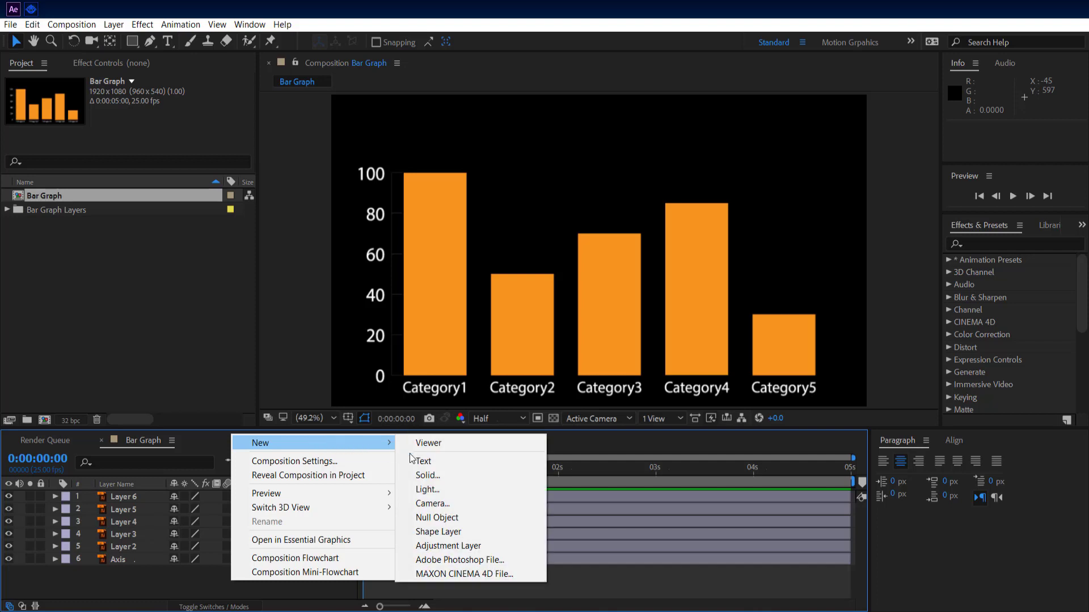
left_click(444, 477)
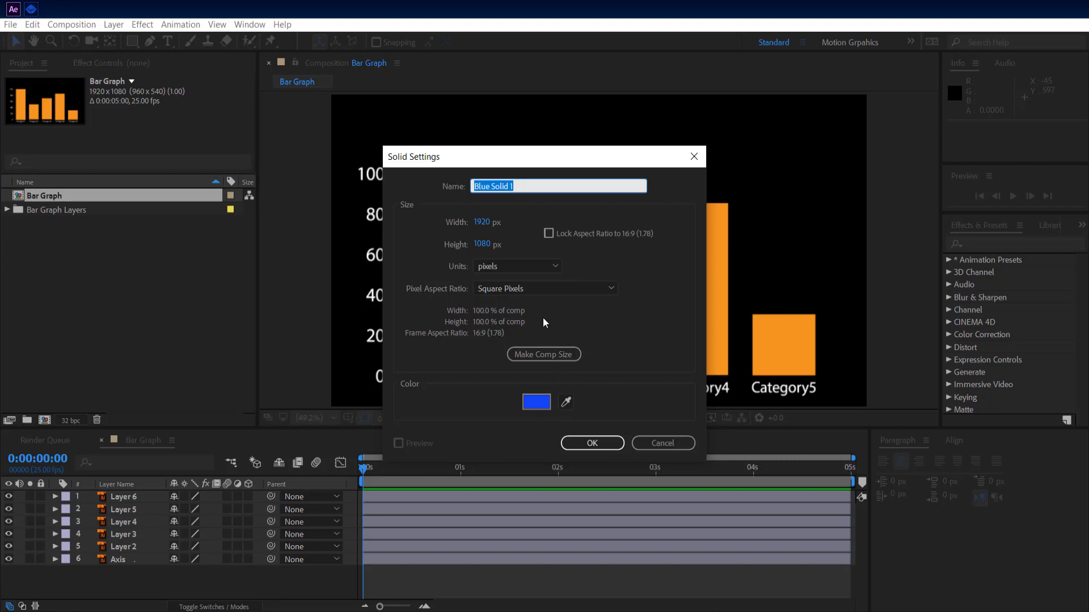
left_click(536, 402)
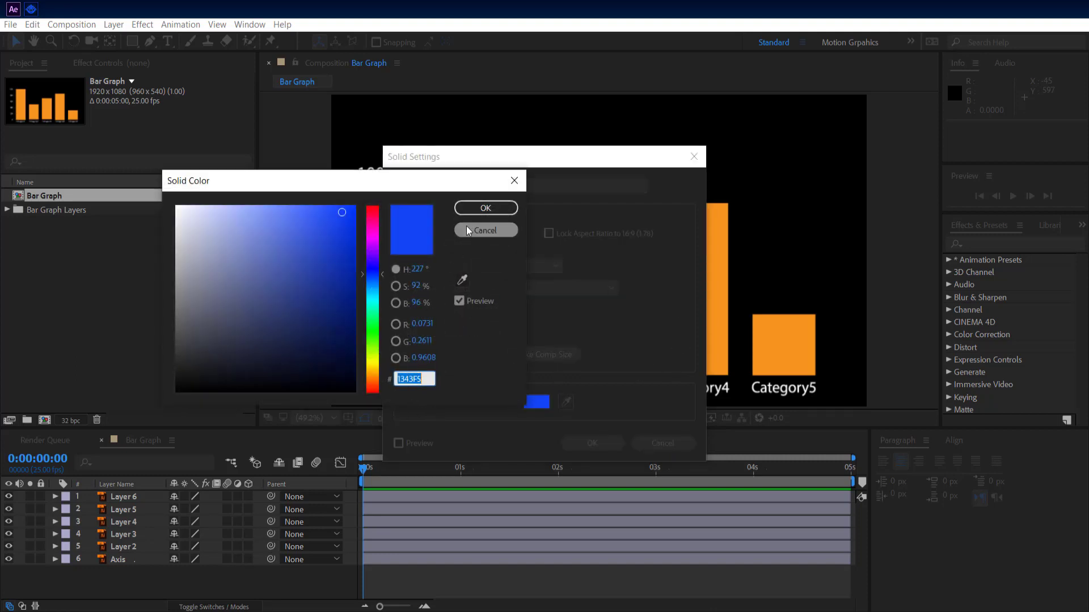
left_click(485, 208)
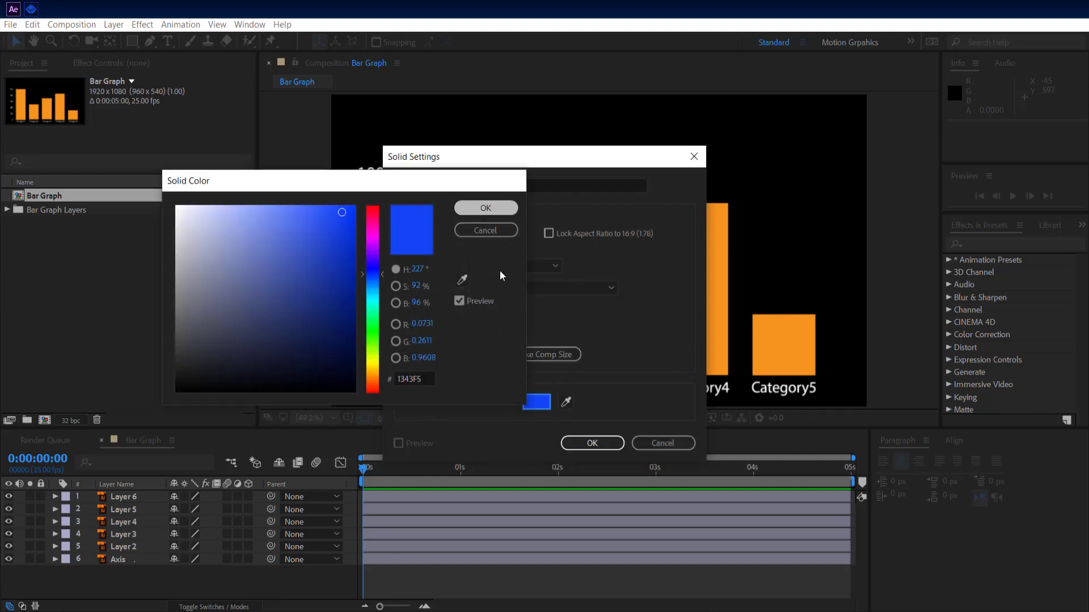
left_click(608, 444)
left_click_drag(138, 504, 135, 587)
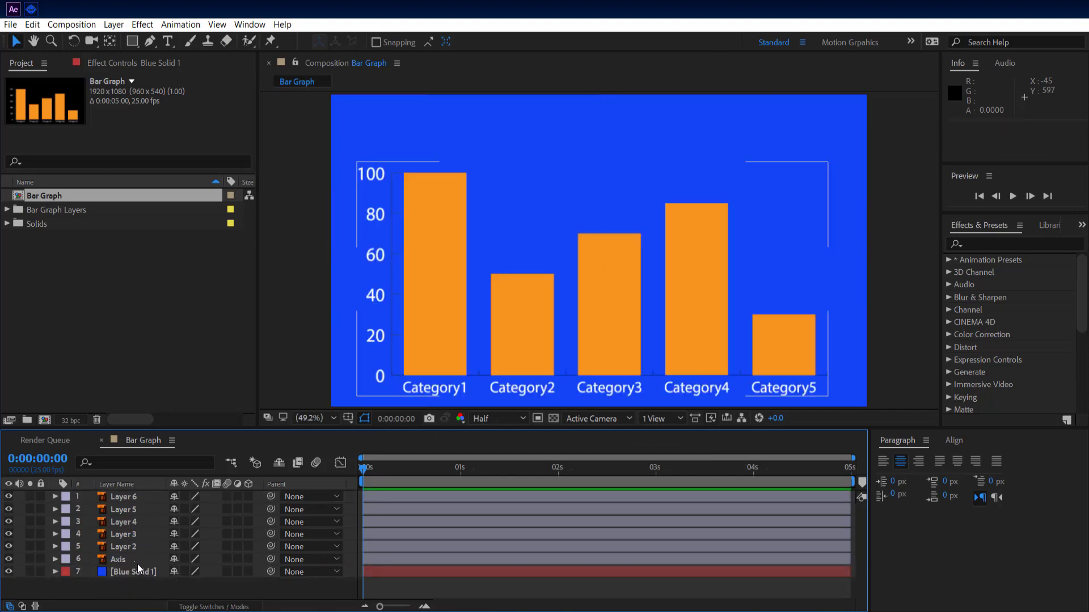
- With the Pan Behind tool, move the Category1–3 bars' anchor points to their bottom edges
left_click(142, 549)
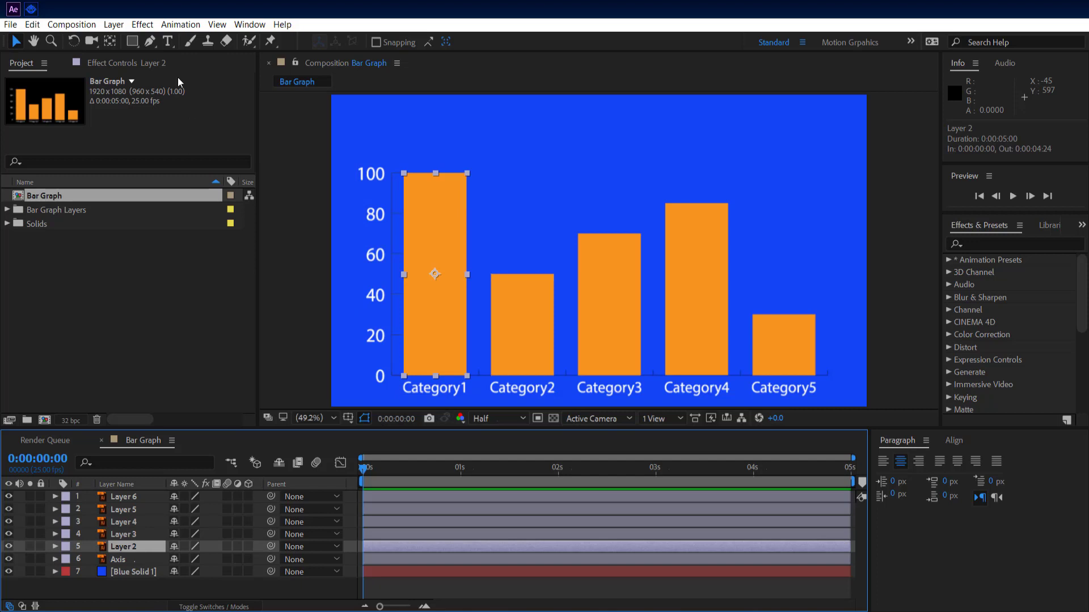
left_click(110, 41)
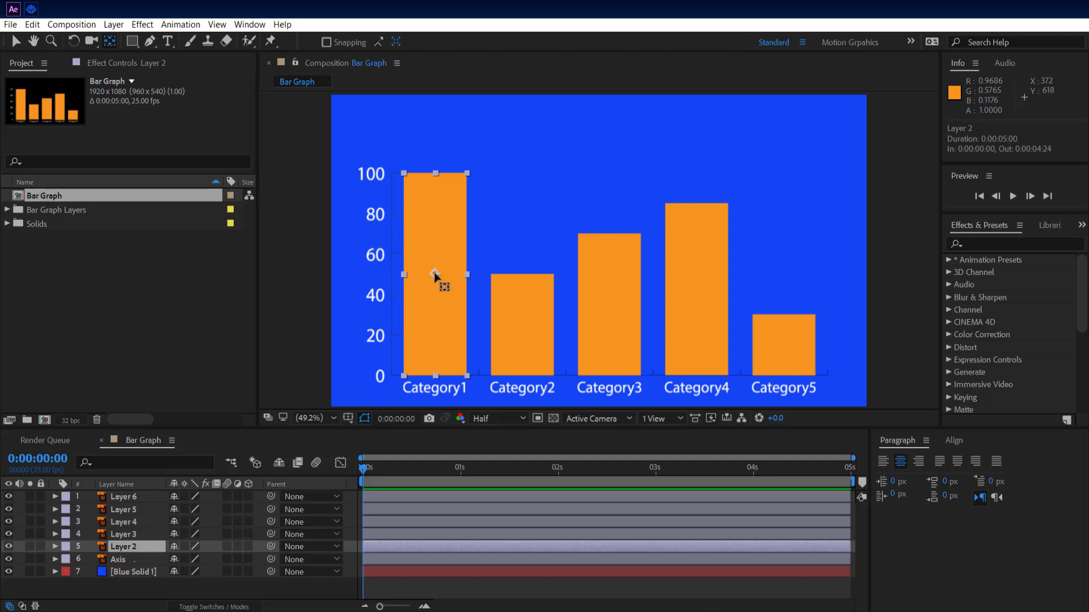
left_click_drag(434, 277, 435, 376)
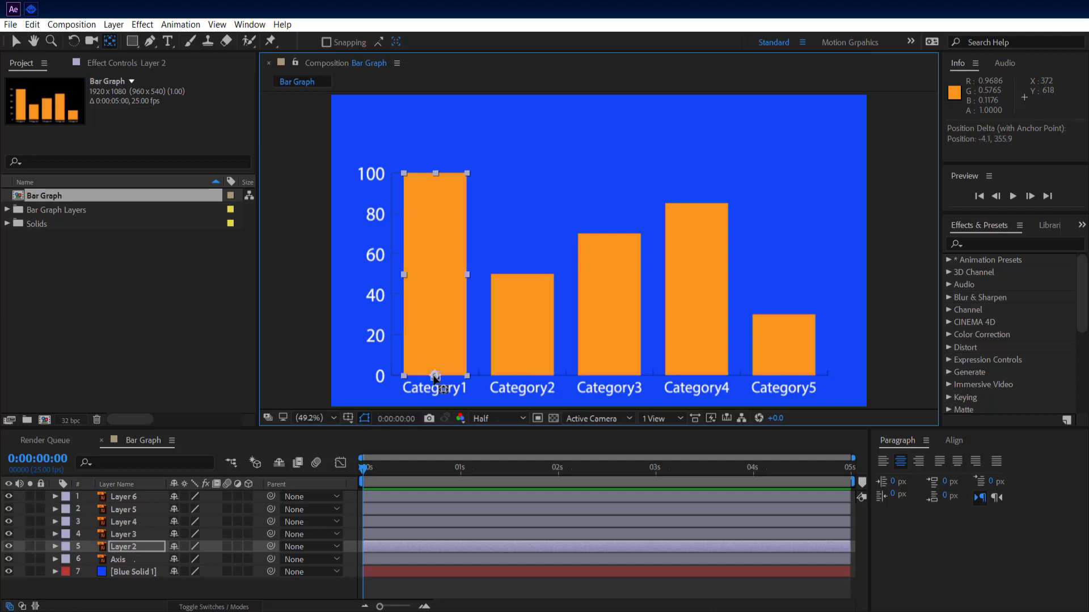
left_click(145, 537)
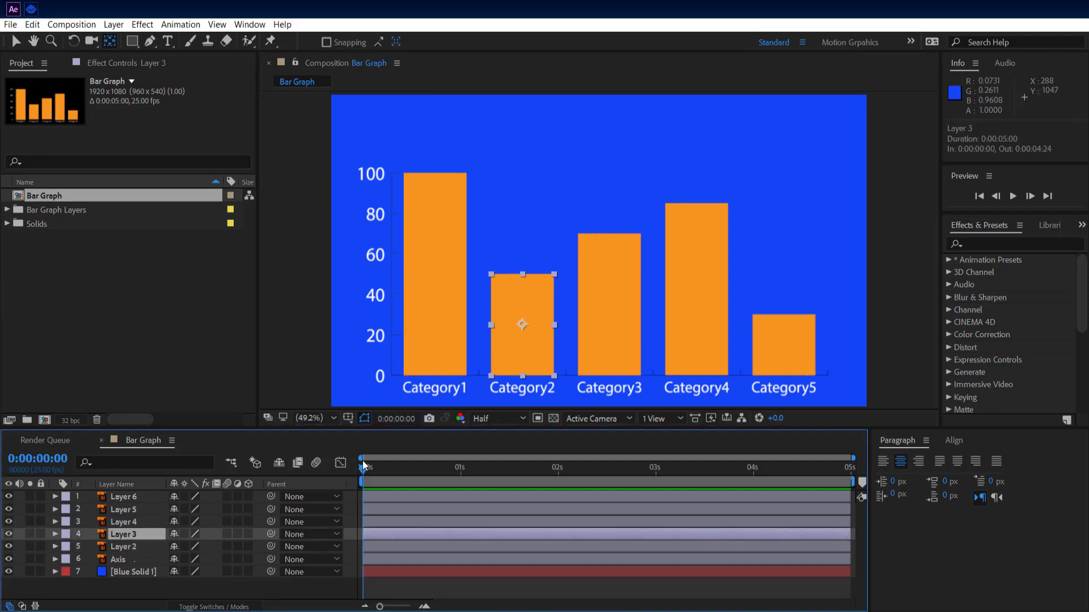
left_click_drag(523, 326, 521, 376)
left_click(142, 520)
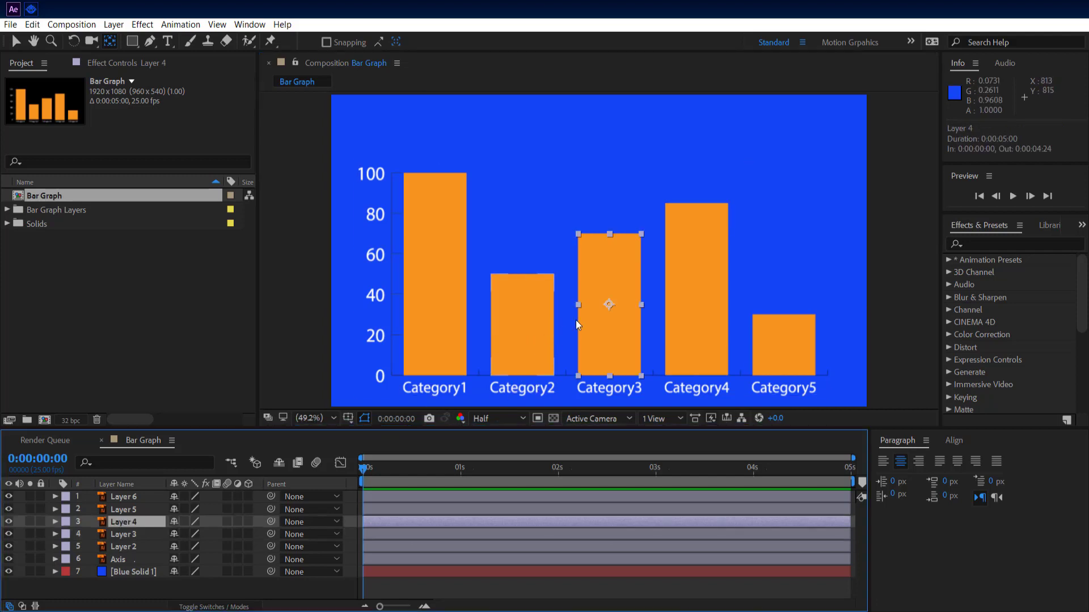
left_click_drag(607, 328, 608, 377)
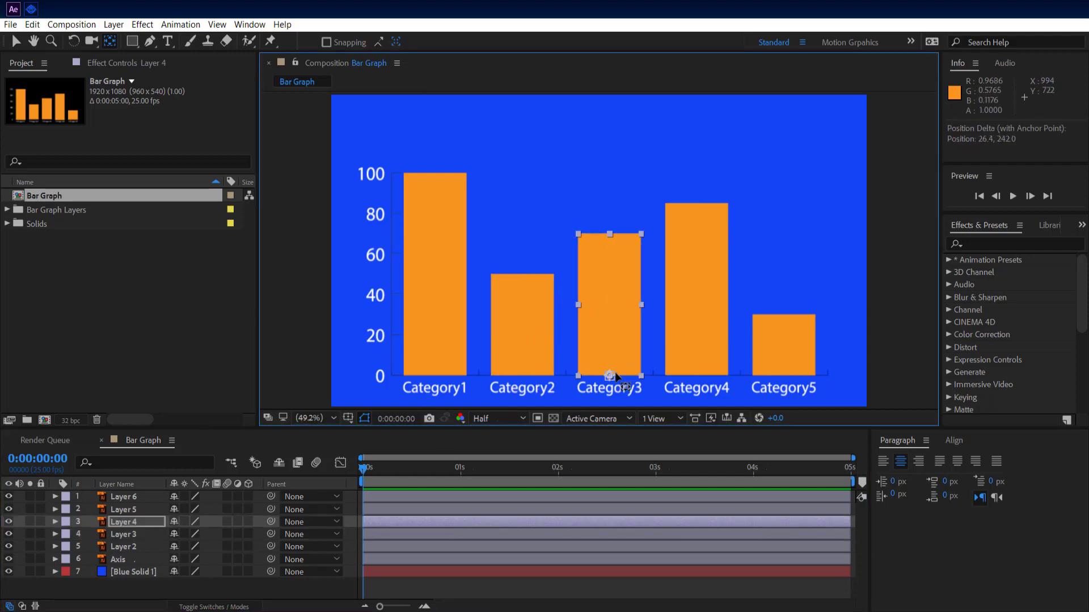
- Move the Category4 and Category5 bars' anchor points down to their bottom edges
left_click(143, 509)
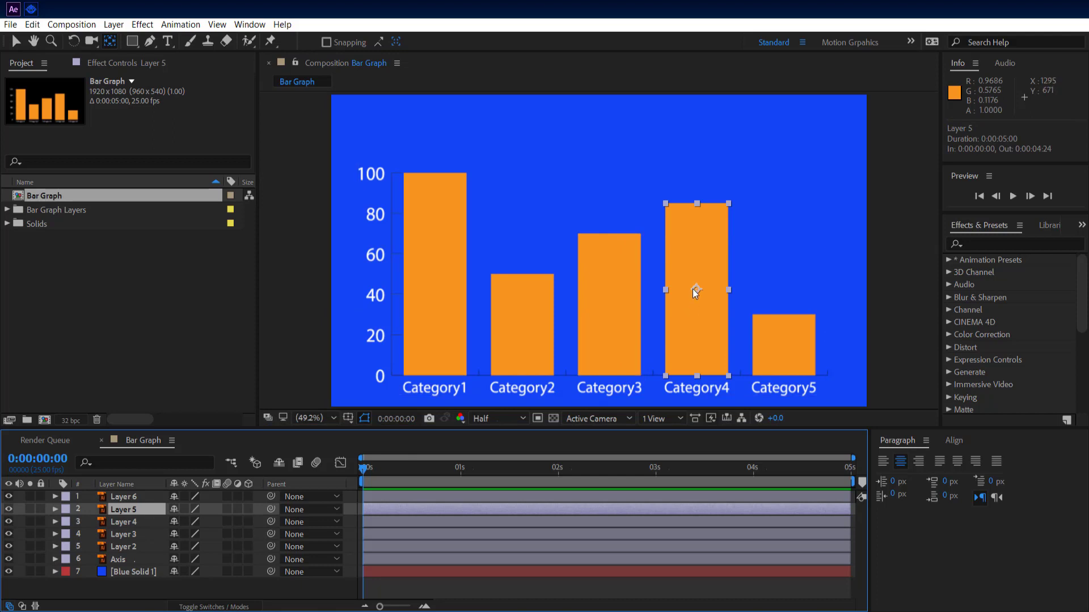
left_click_drag(698, 293, 697, 375)
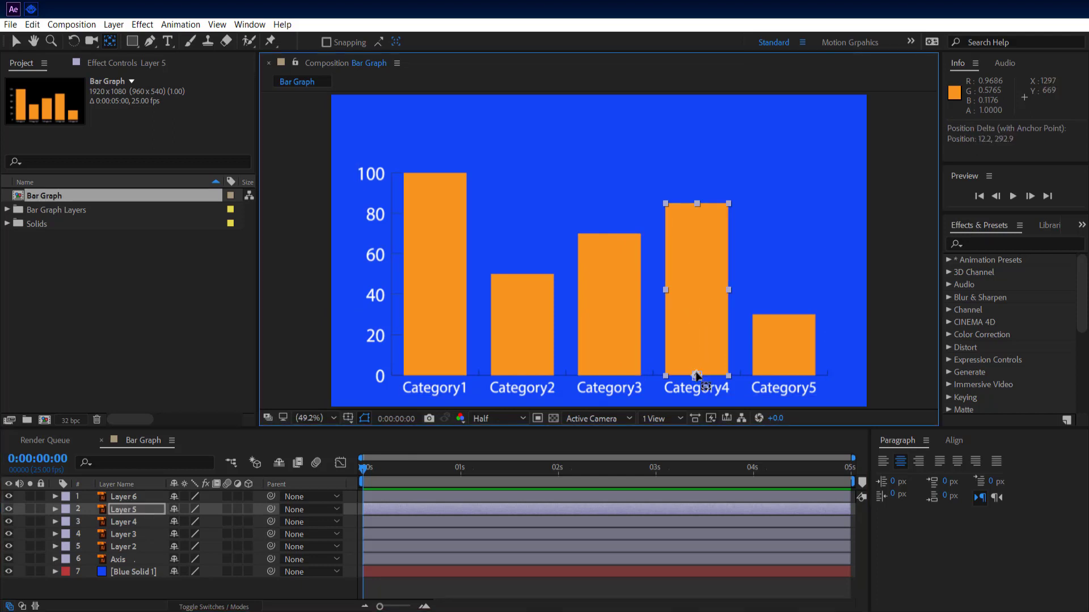
left_click(123, 498)
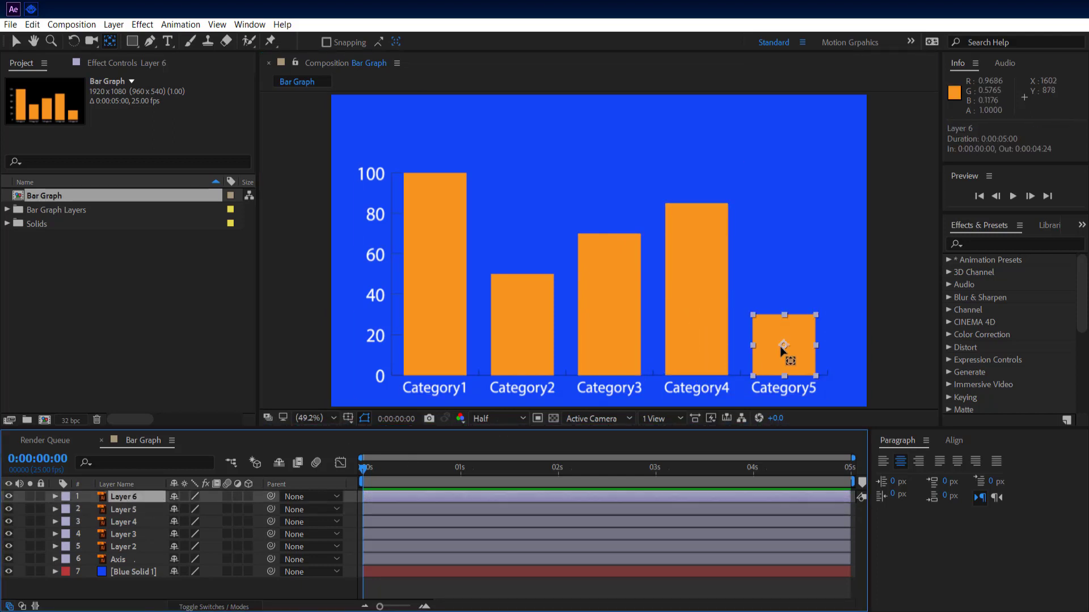
left_click_drag(783, 347, 785, 377)
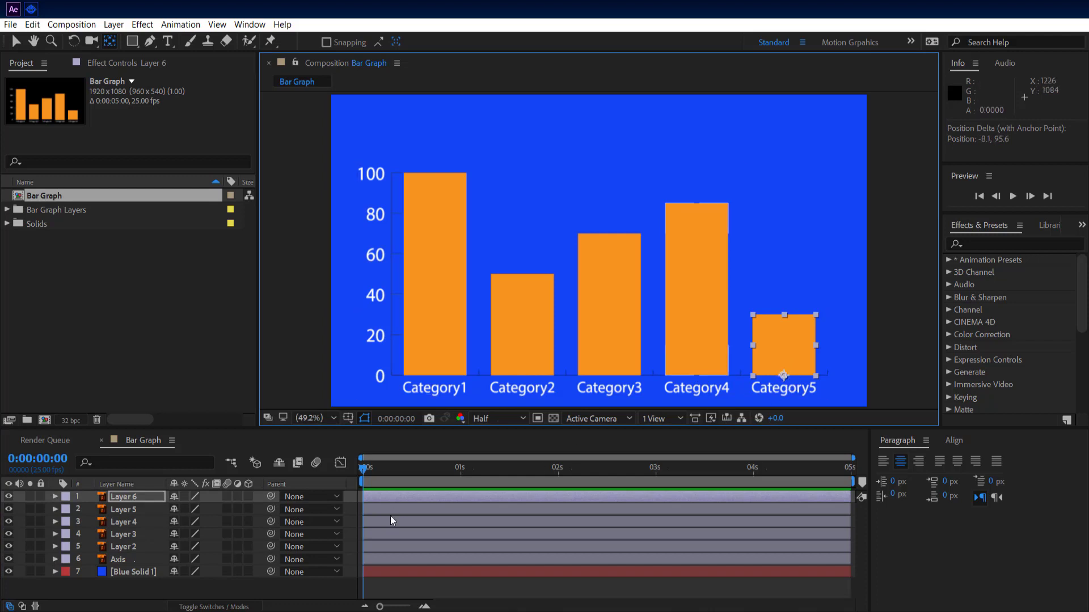
left_click(260, 583)
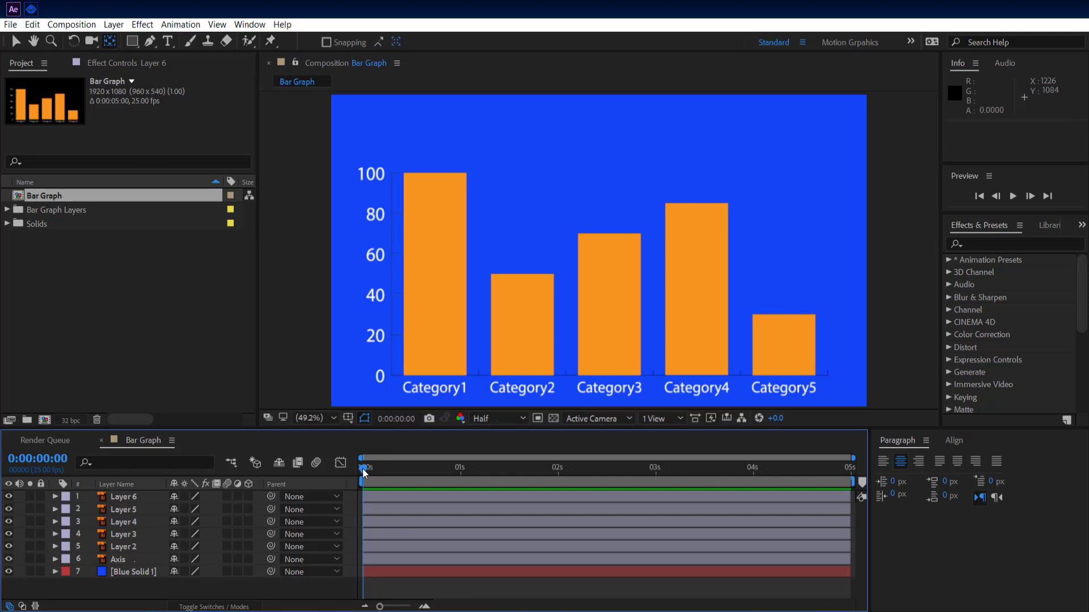
left_click(121, 546)
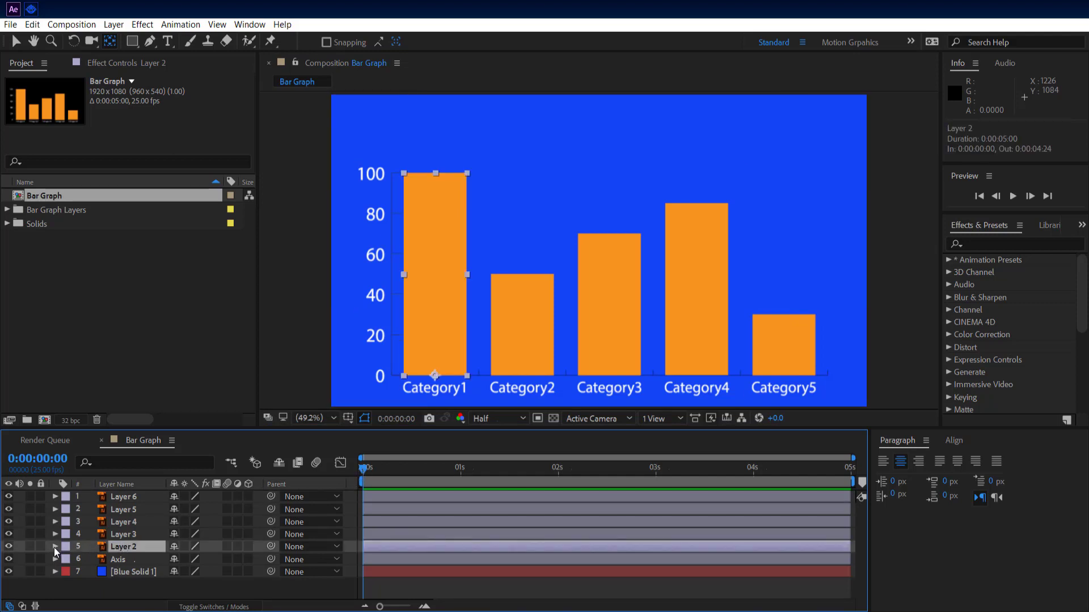
- Keyframe the Category1 bar's unlinked vertical scale from 0 at 0s to 100 at frame 9
key("s")
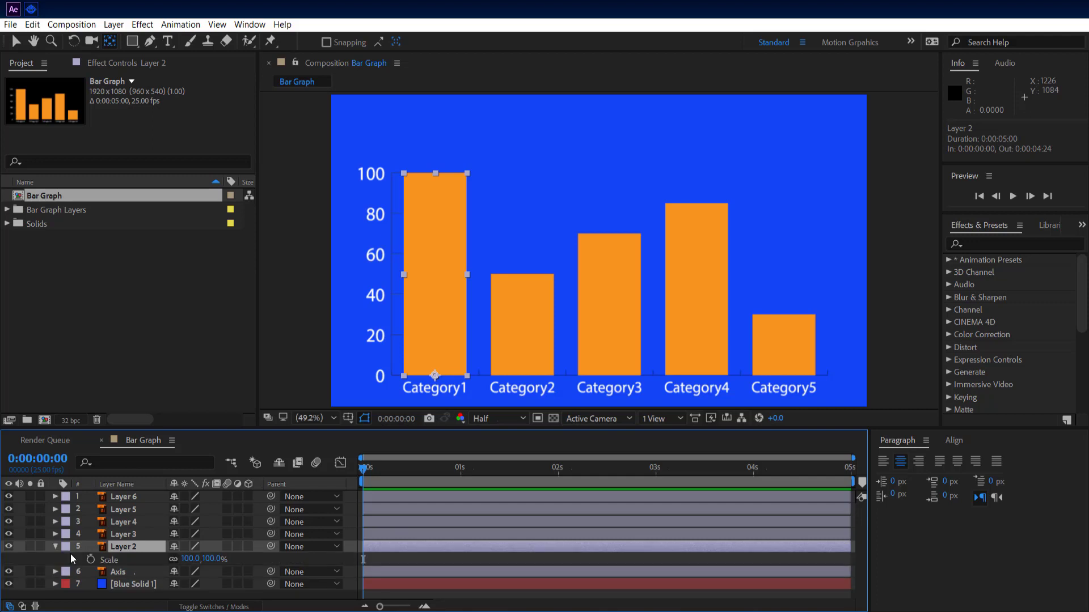
left_click(92, 559)
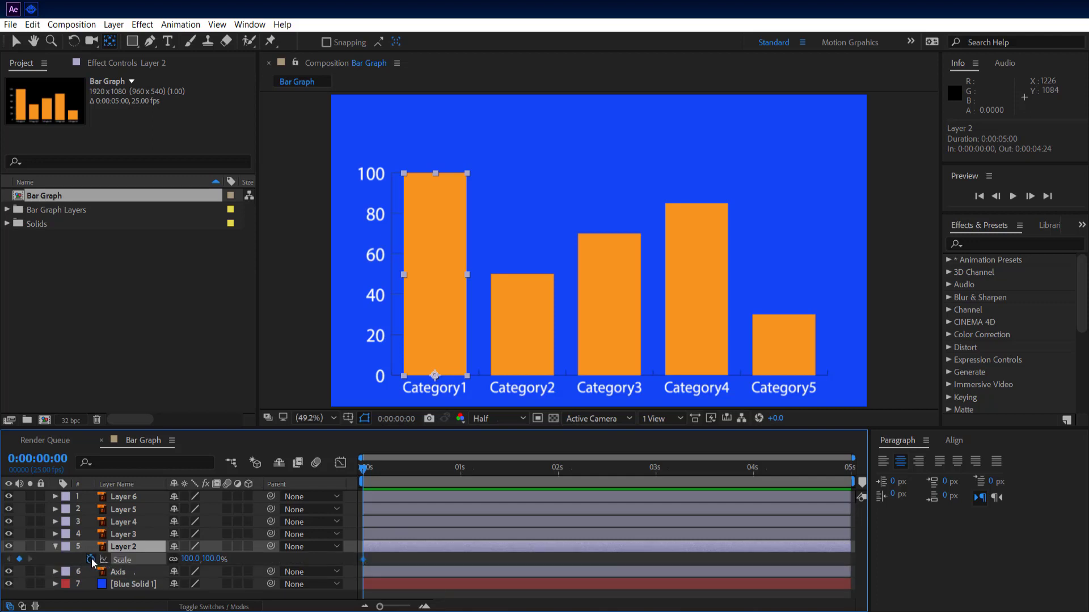
left_click(173, 560)
left_click(212, 559)
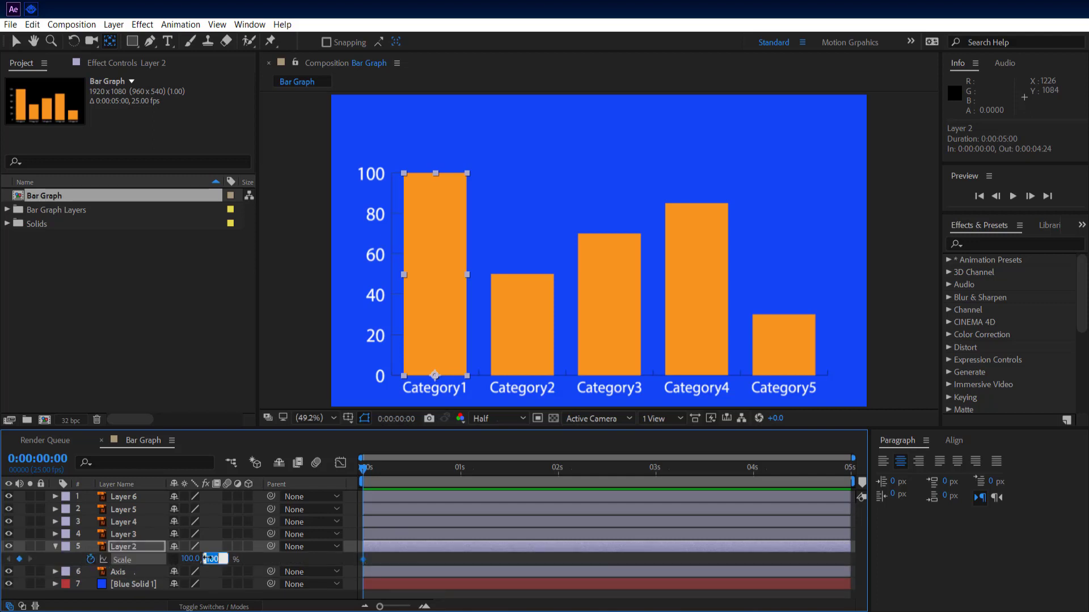
type("0")
left_click(374, 481)
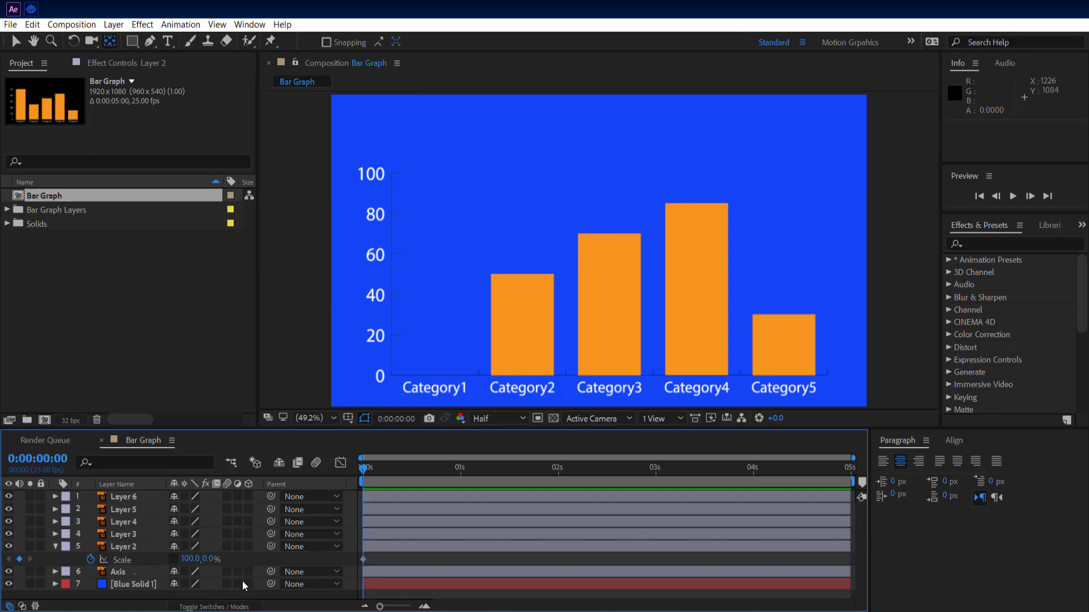
left_click_drag(364, 468, 397, 469)
left_click(209, 559)
type("100")
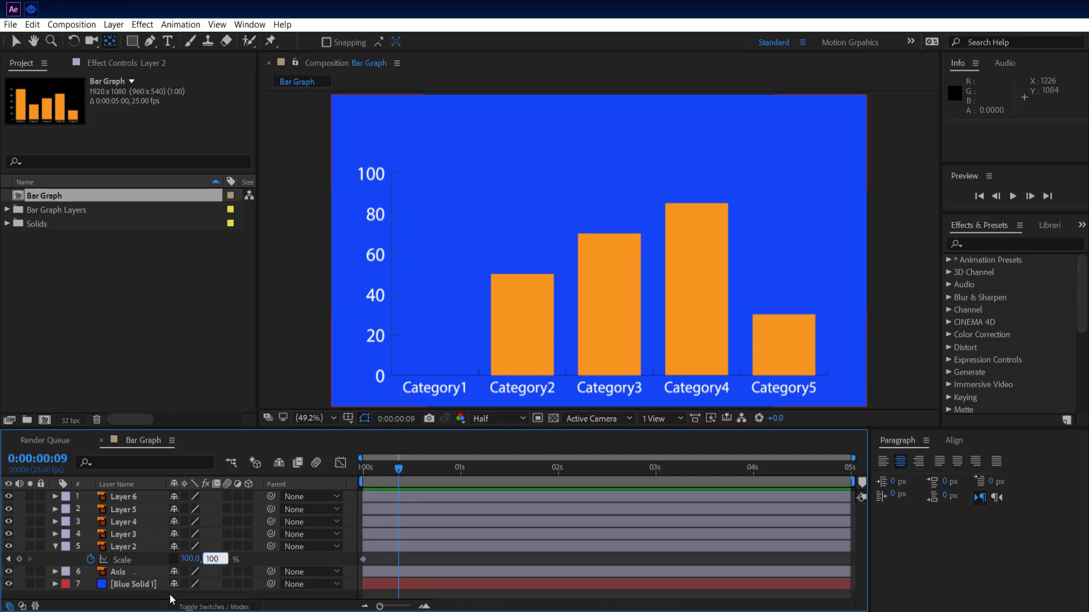
left_click(168, 600)
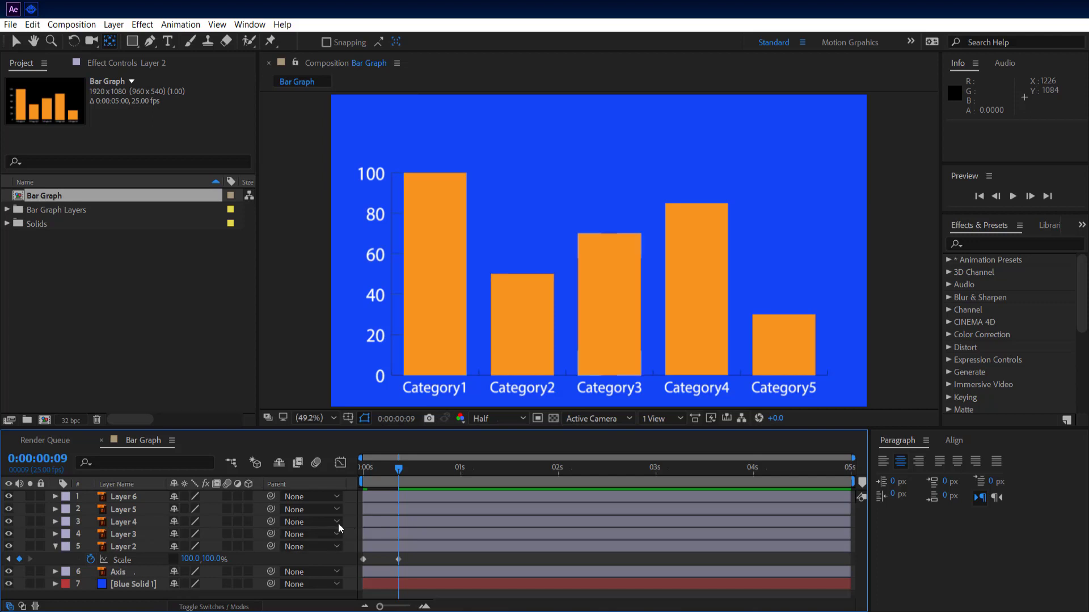
- Enable an expression on Scale and copy the Inertial Bounce code, lines 6–19
left_click(89, 559, "alt")
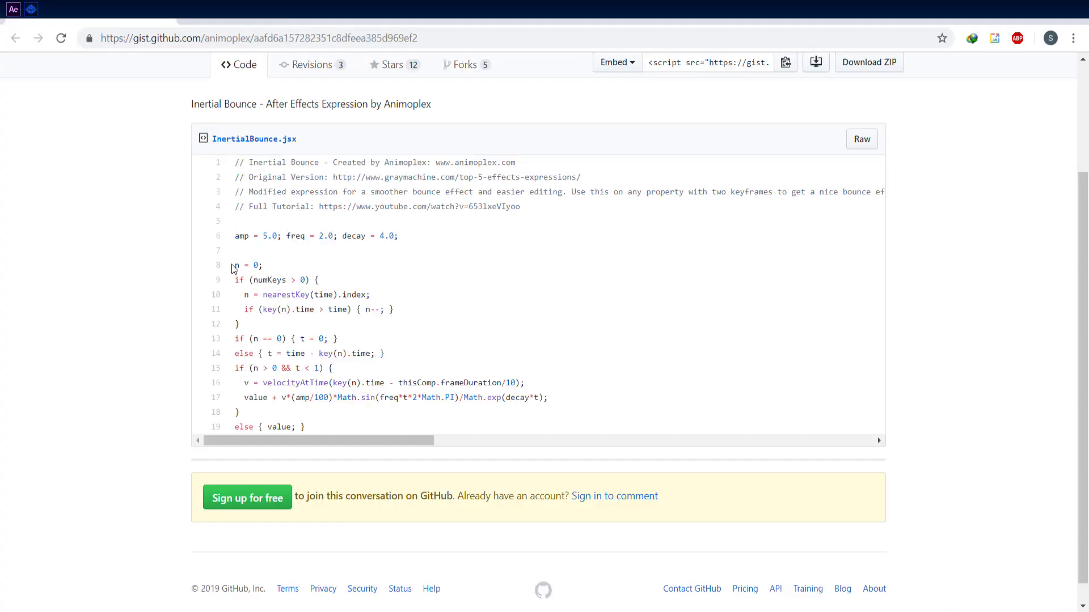
left_click_drag(232, 236, 355, 429)
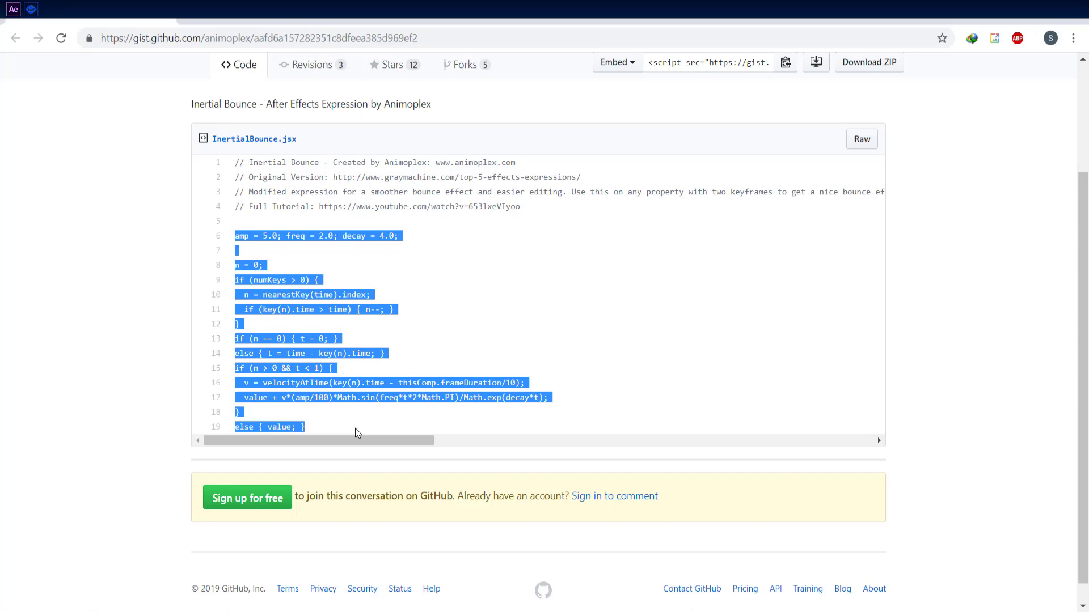
right_click(323, 368)
left_click(336, 373)
- Paste the Inertial Bounce expression into Layer 2's Scale and preview the bar's overshooting growth
left_click(249, 610)
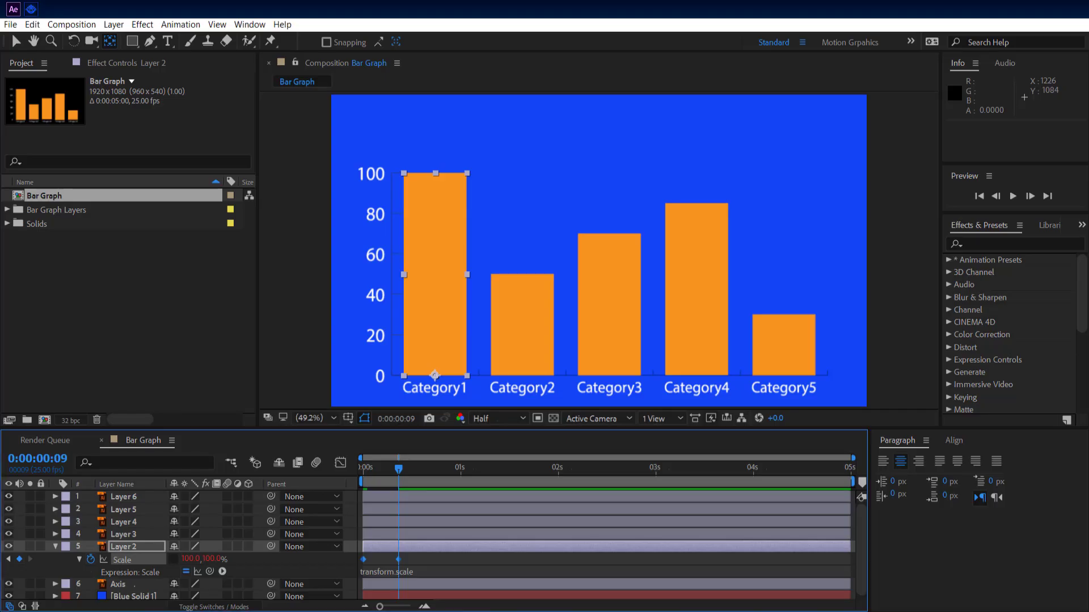
left_click(425, 570)
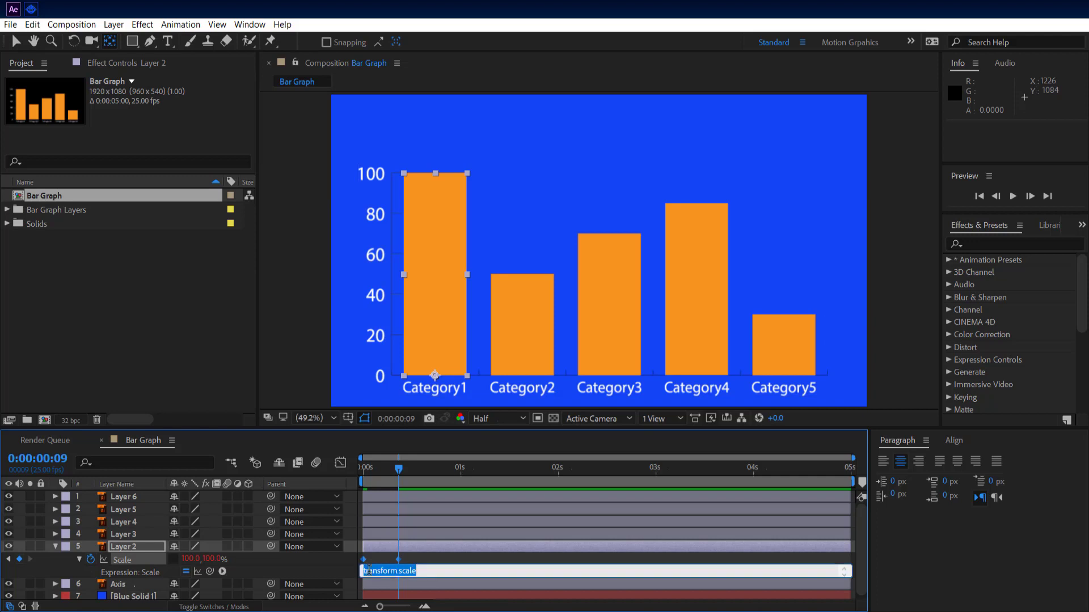
key("ctrl+v")
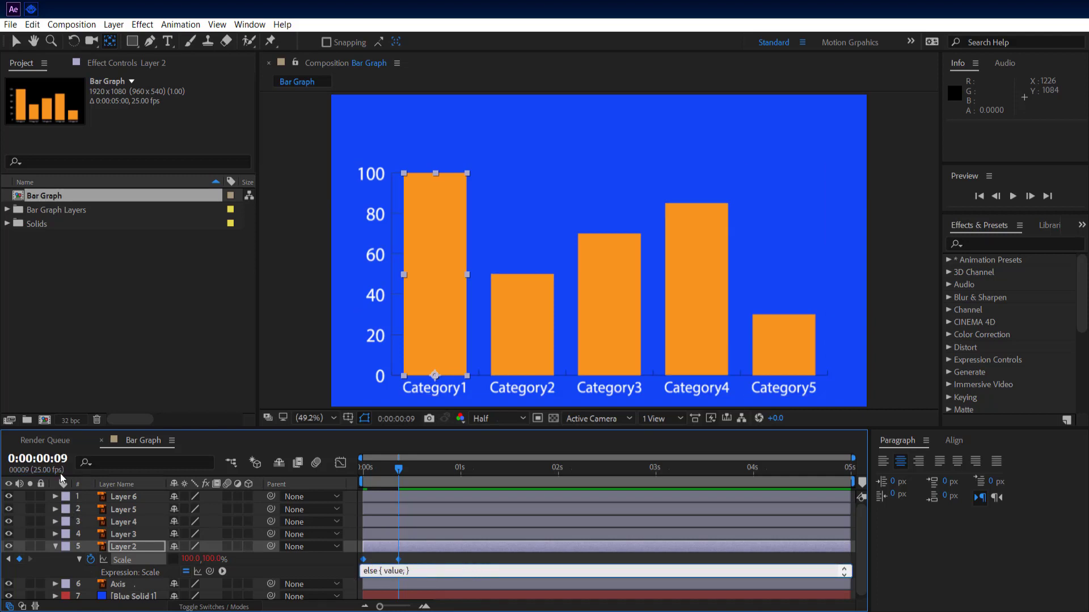
left_click(55, 546)
left_click(55, 546)
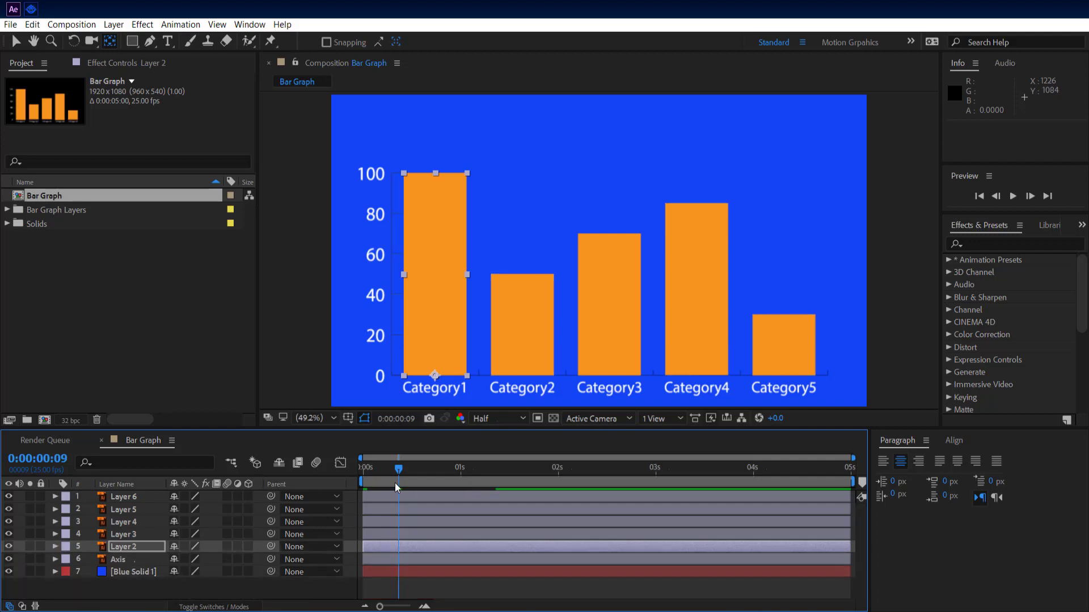
key("space")
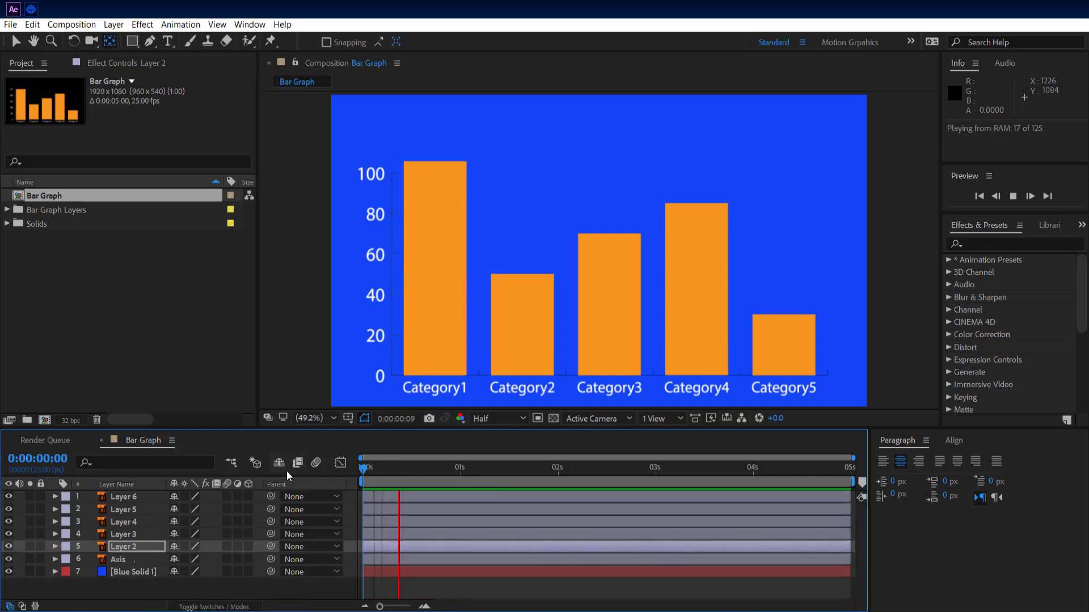
left_click(484, 470)
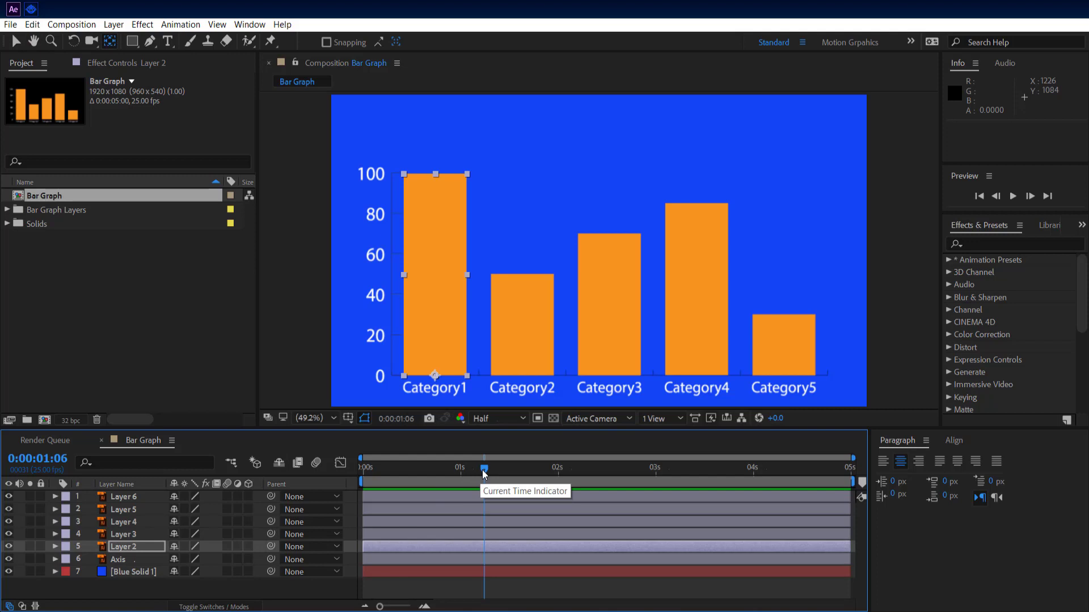
left_click_drag(484, 473, 363, 469)
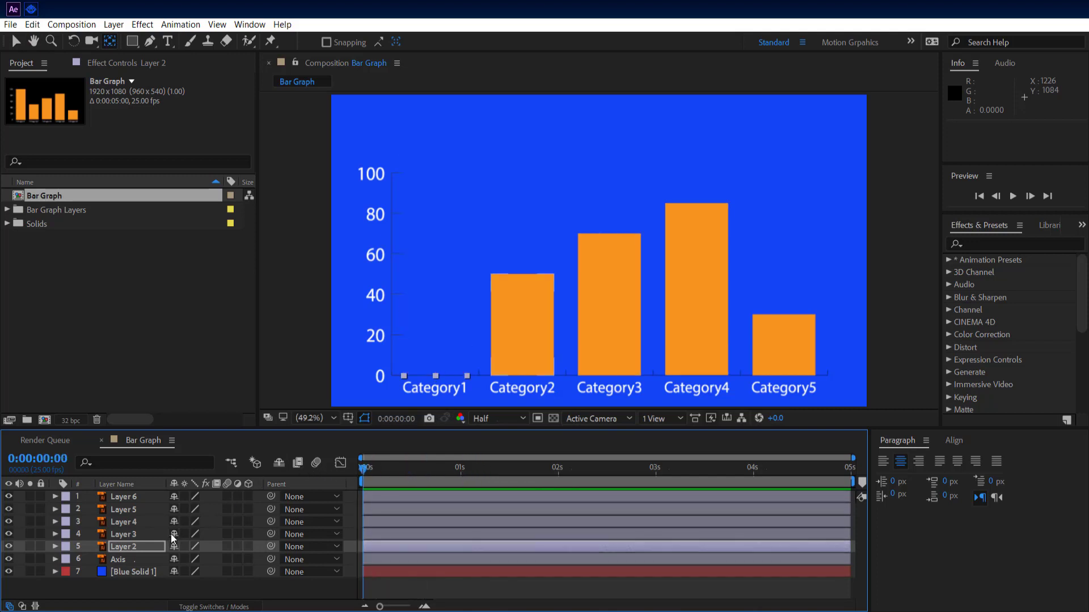
- Paste Layer 2's two Scale keyframes onto Layers 3, 4, 5 and 6, then collapse Layer 2's Scale
key("u")
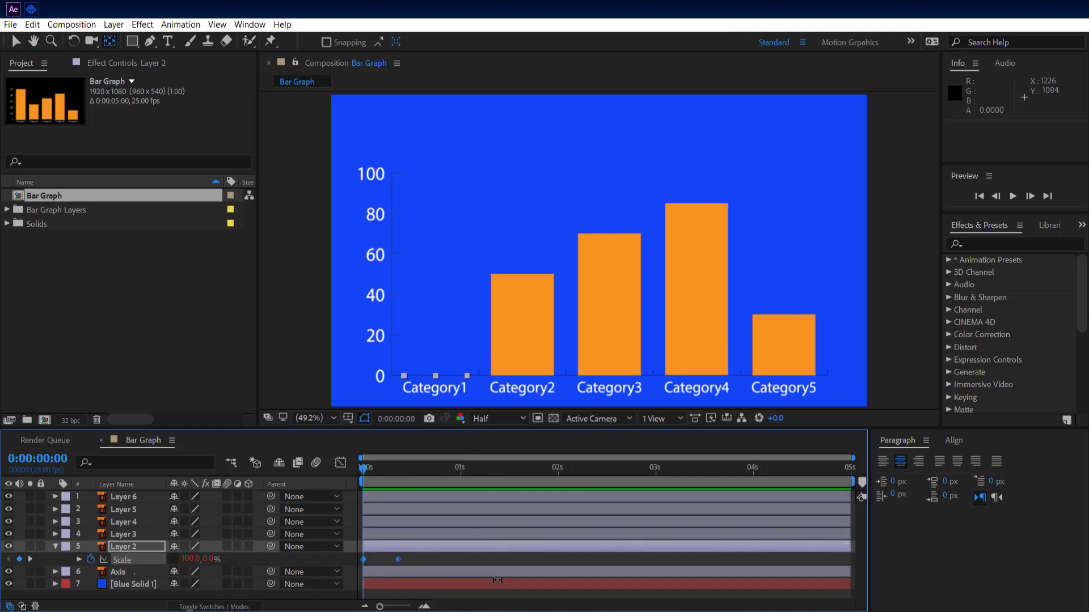
left_click_drag(409, 561, 356, 561)
left_click(152, 532)
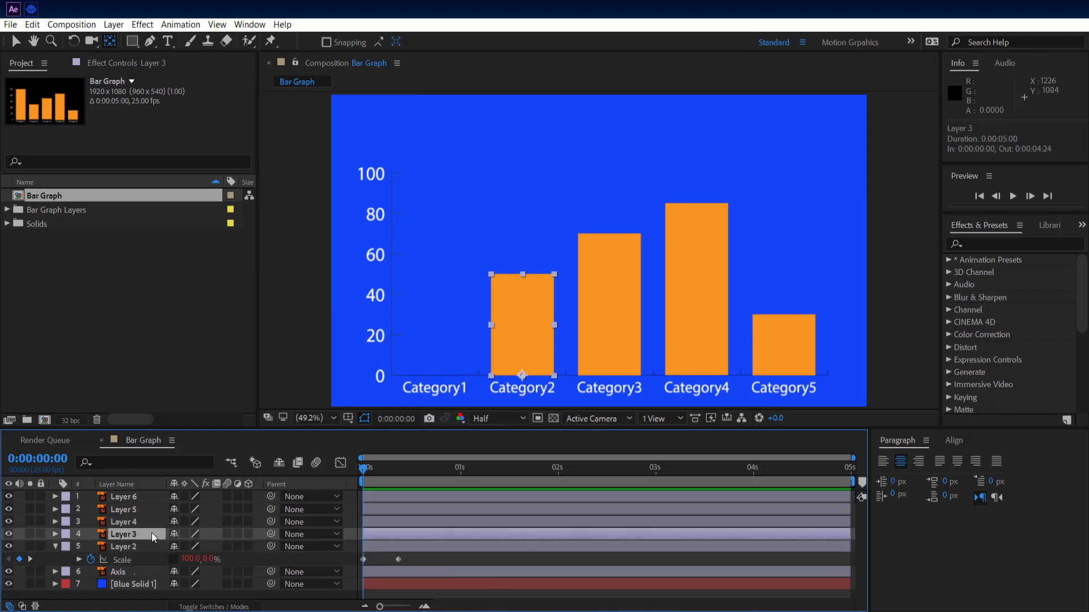
key("ctrl+v")
left_click(137, 520)
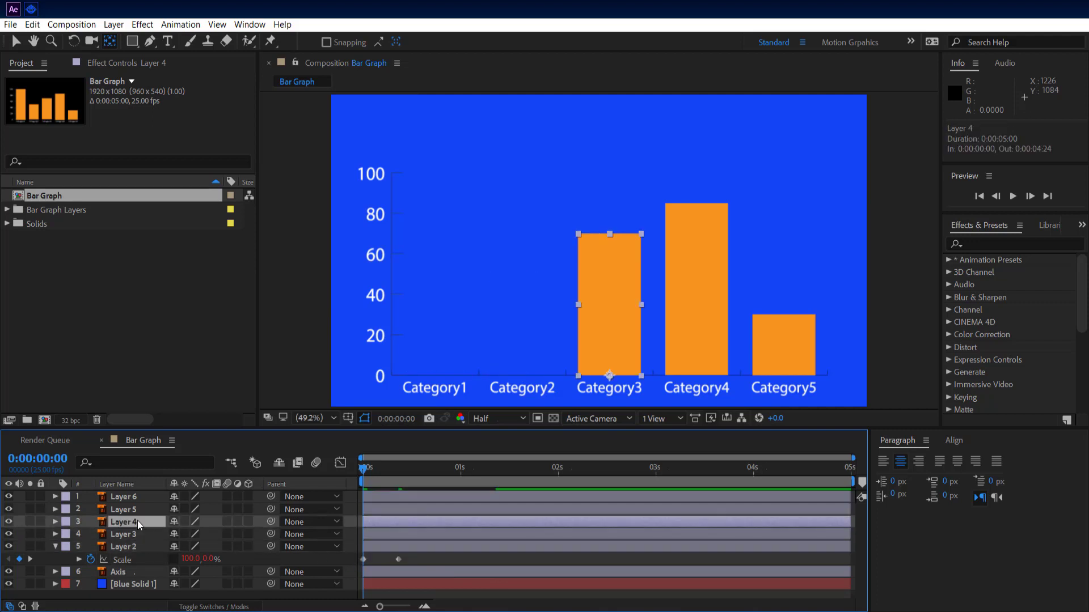
key("ctrl+v")
left_click(139, 509)
key("ctrl+v")
left_click(139, 496)
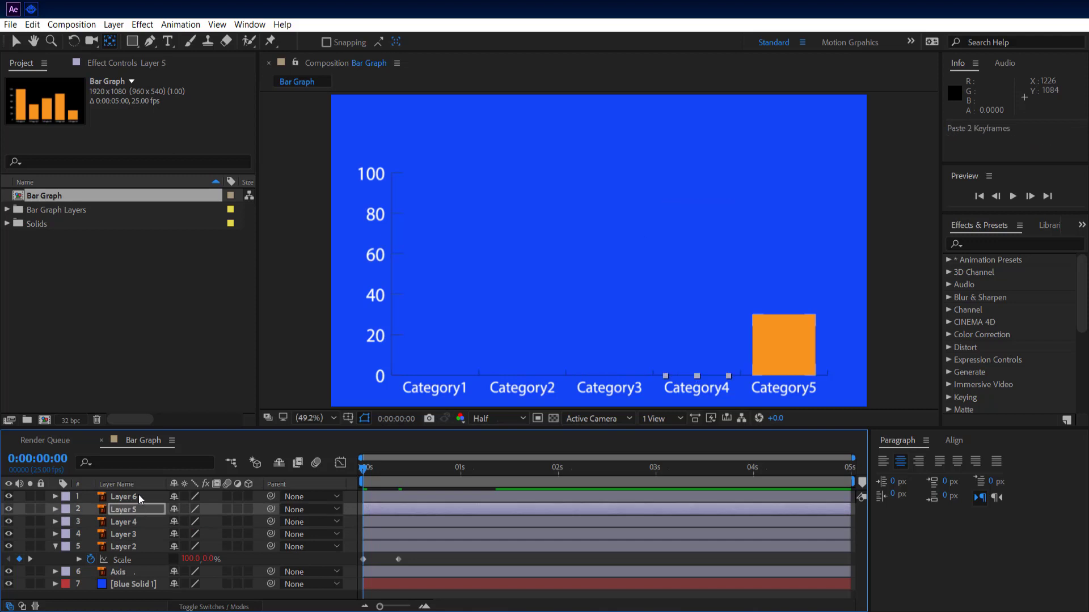
key("ctrl+v")
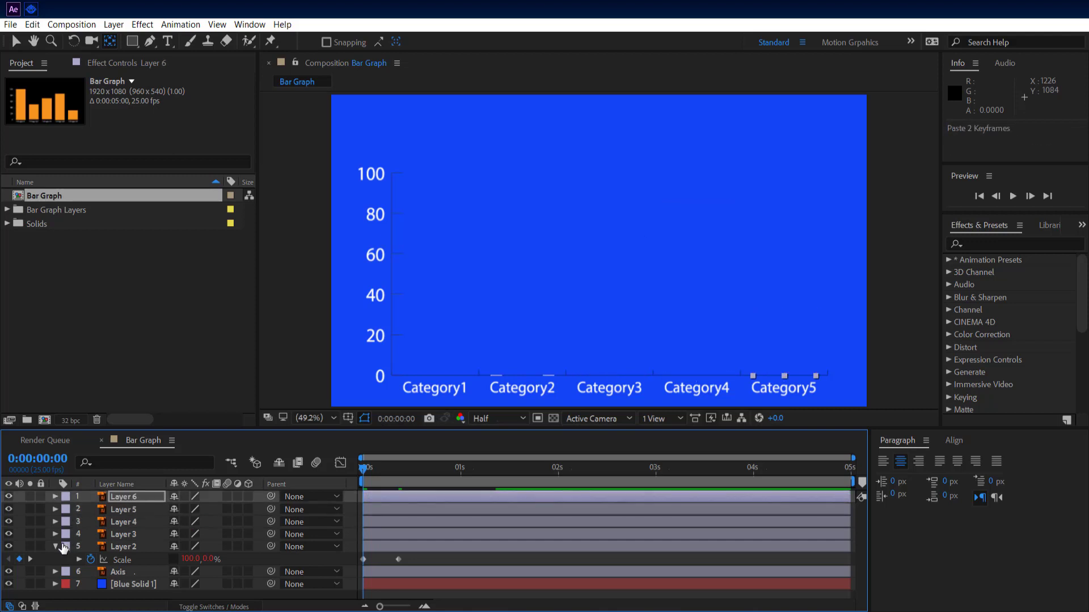
left_click(55, 546)
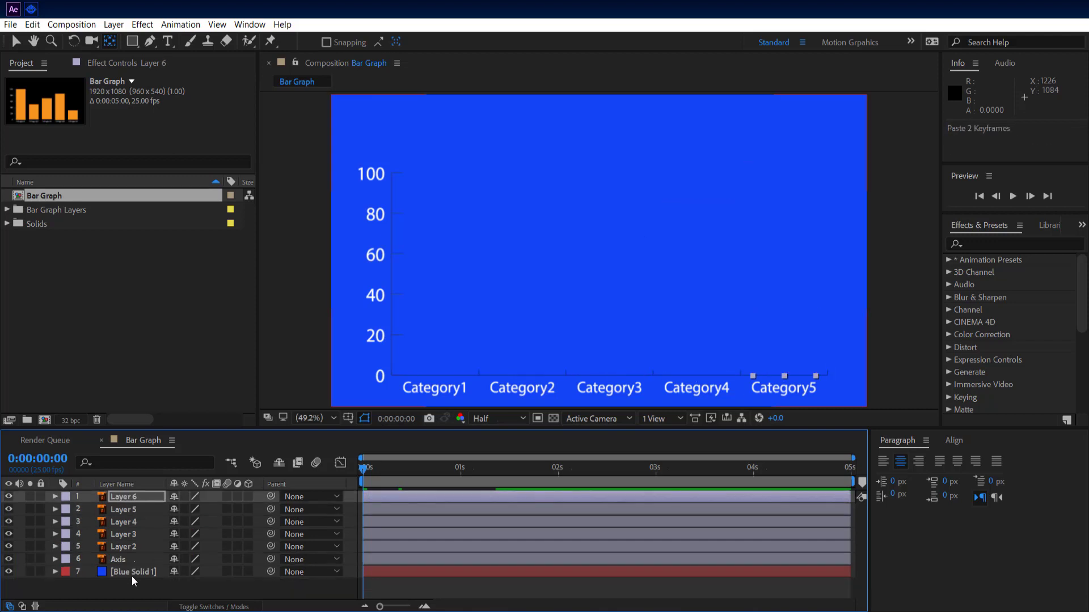
left_click(142, 548)
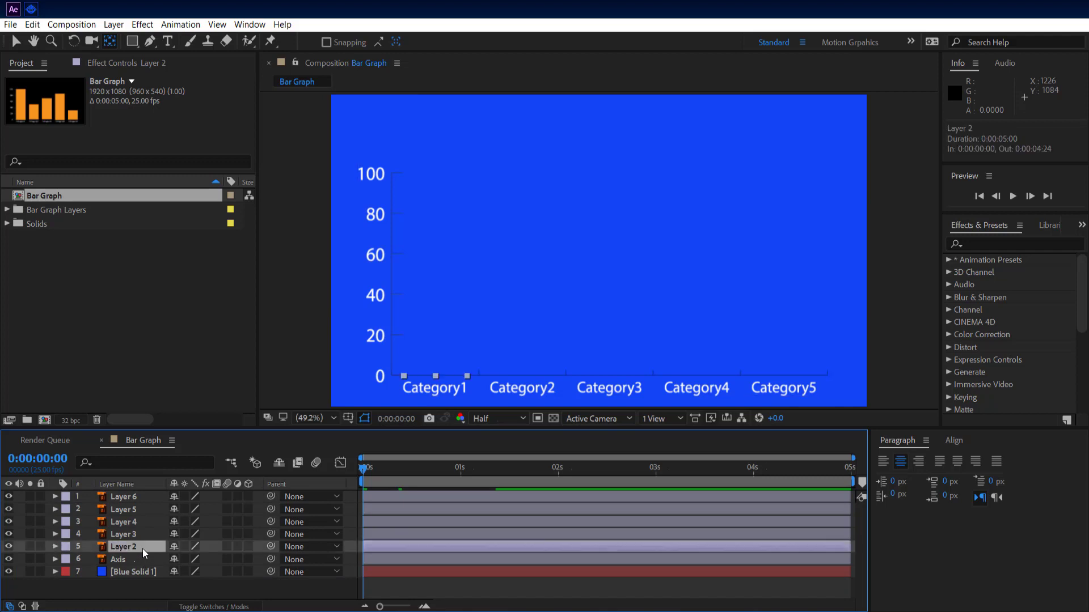
- Sequence the five bar layers with Keyframe Assistant > Sequence Layers, Overlap enabled, with a custom overlap duration
left_click(148, 496, "shift")
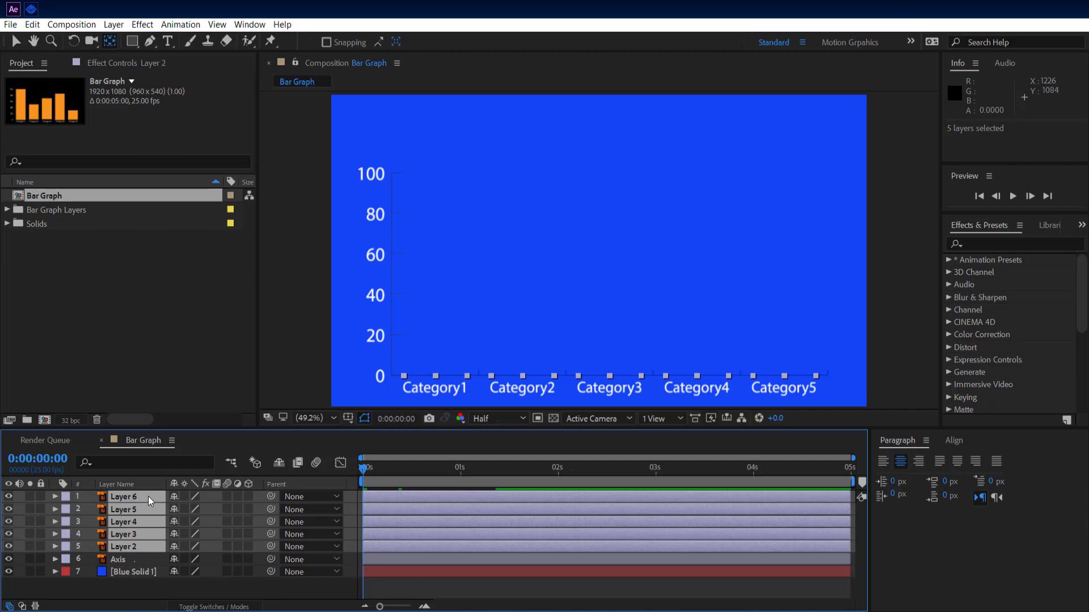
left_click(187, 25)
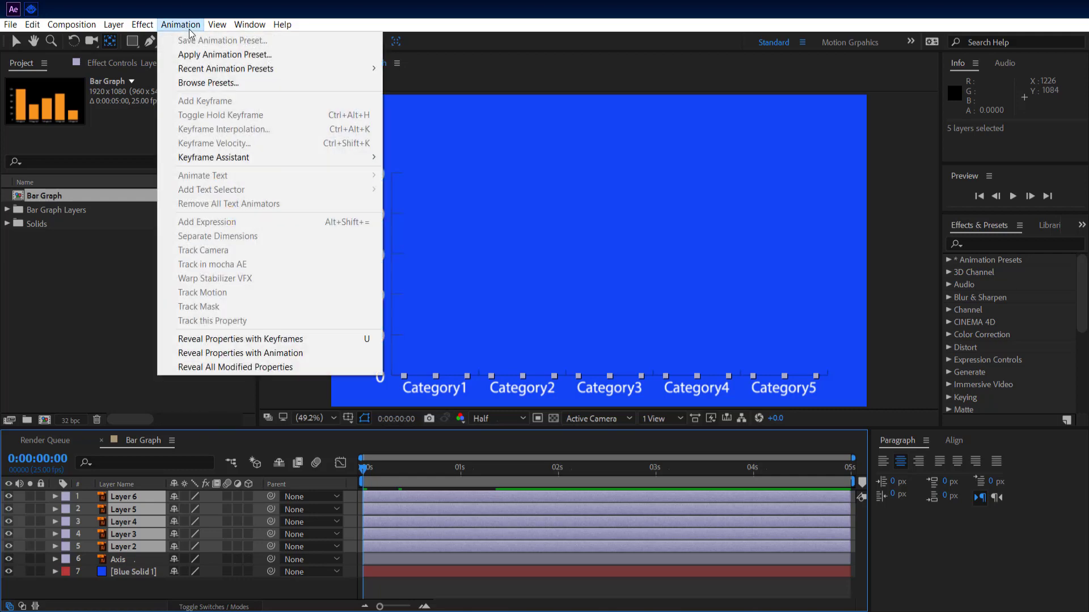
mouse_move(253, 157)
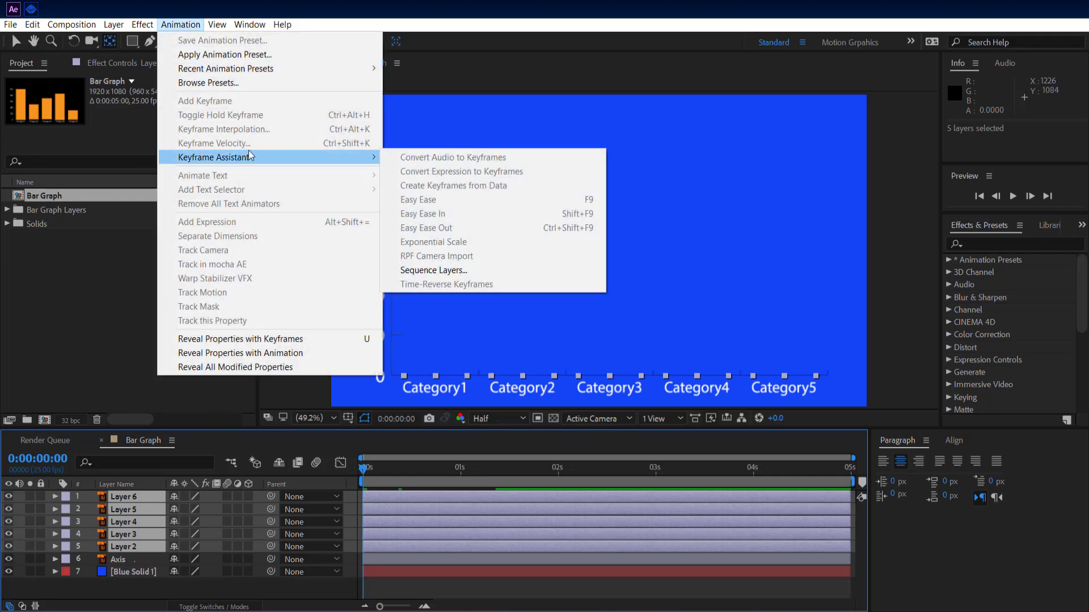
left_click(478, 270)
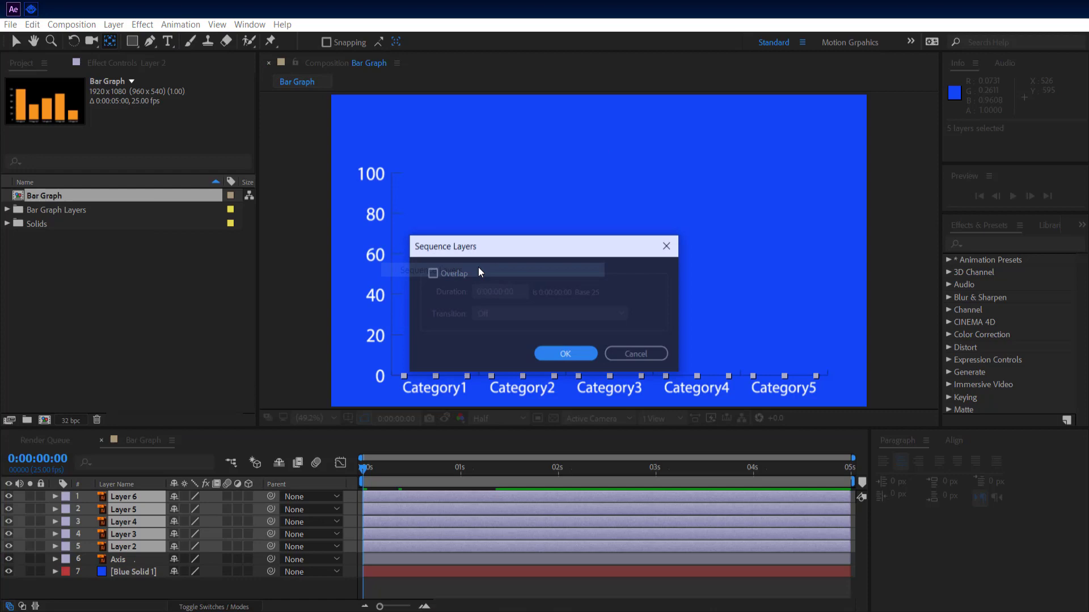
left_click(454, 274)
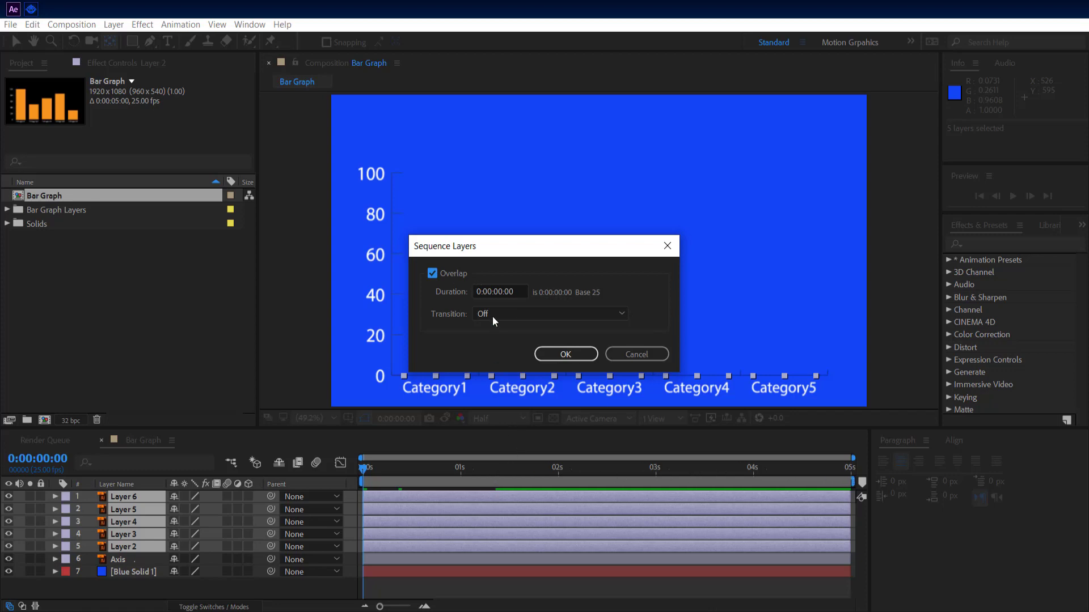
left_click(502, 292)
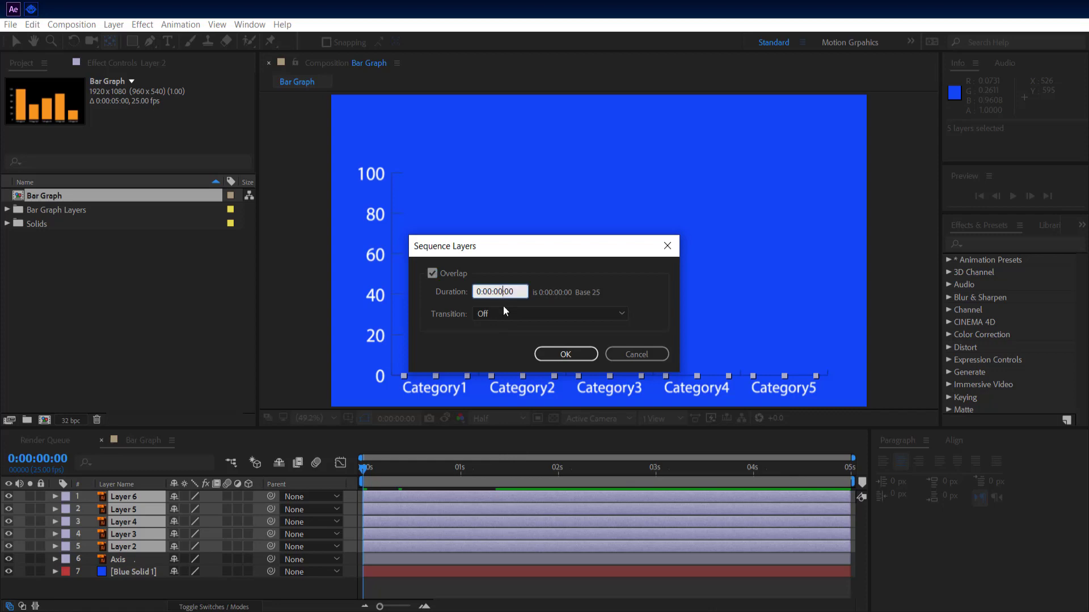
type("5")
left_click_drag(514, 292, 503, 294)
type("20")
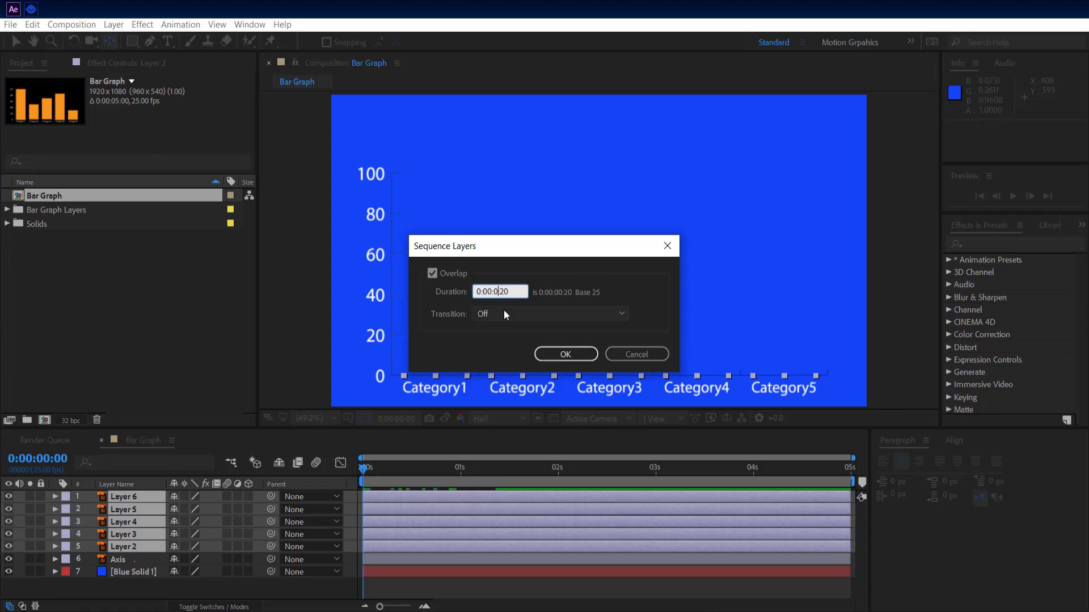
left_click(562, 353)
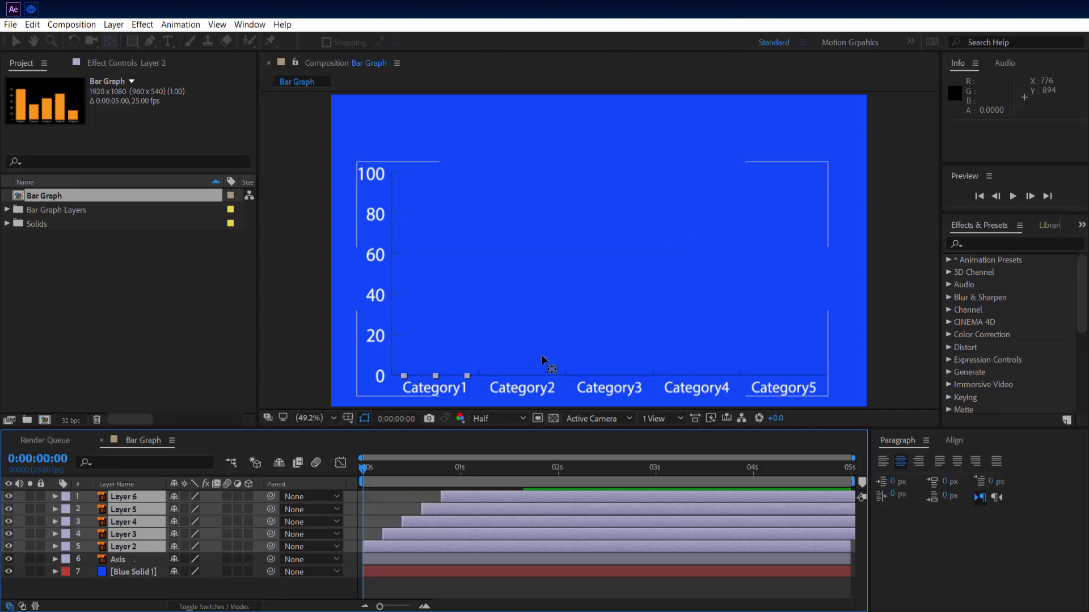
- Preview the bars growing one after another, then deselect the layers
left_click_drag(366, 472, 333, 468)
key("space")
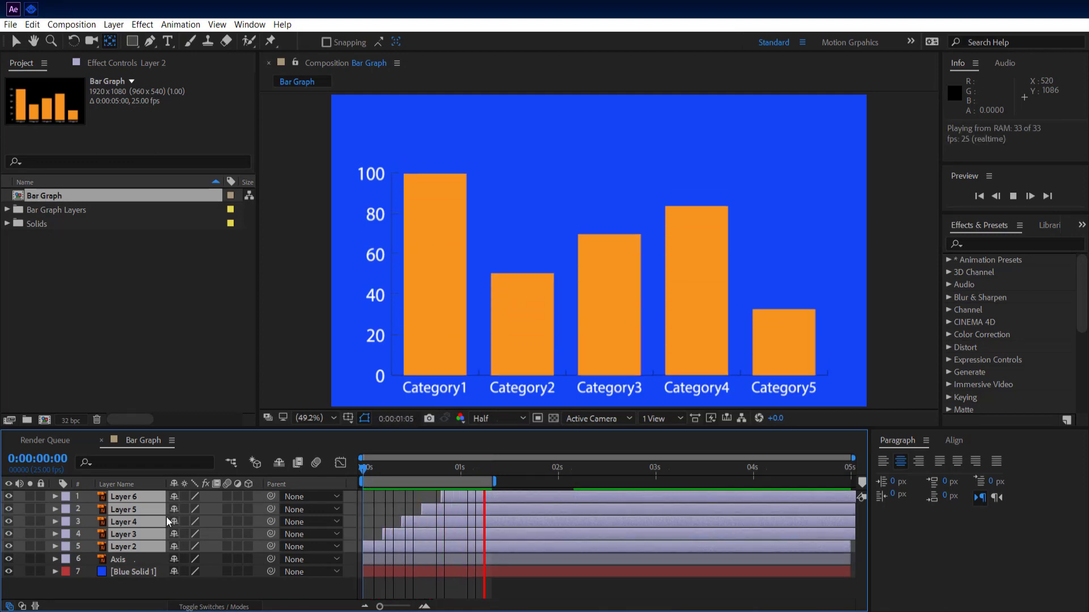
key("space")
left_click(275, 583)
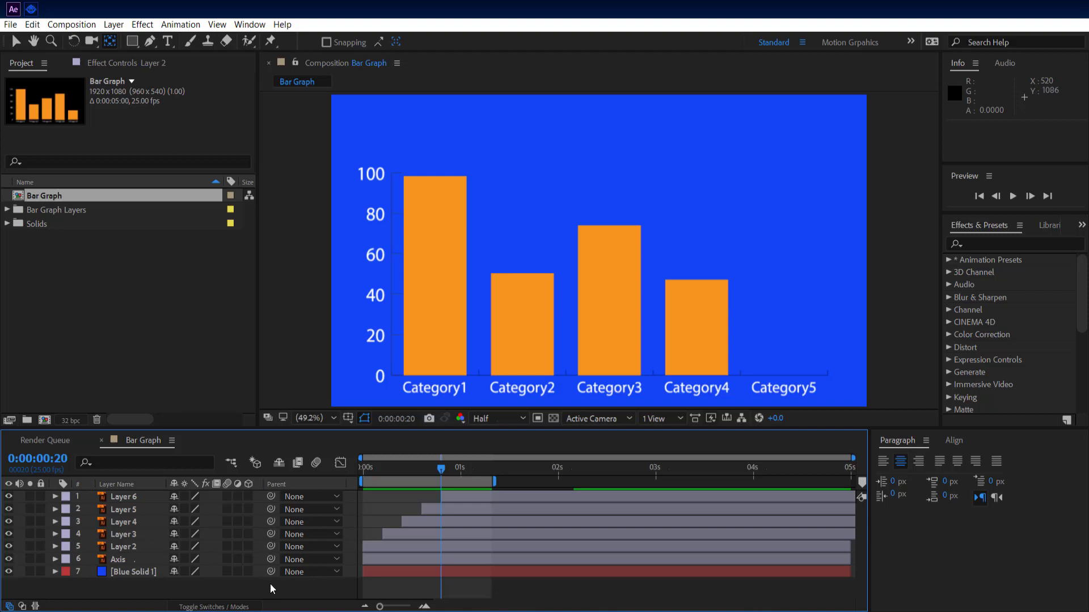
- Apply Drop Shadow to the Category1 bar layer and set its opacity to 80%
left_click(972, 243)
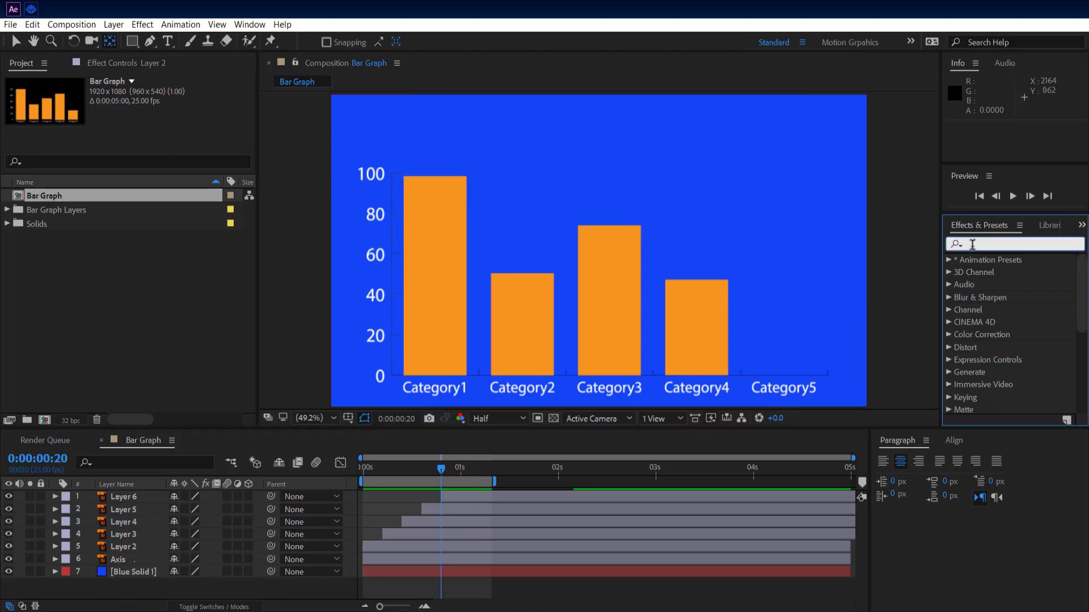
type("drop")
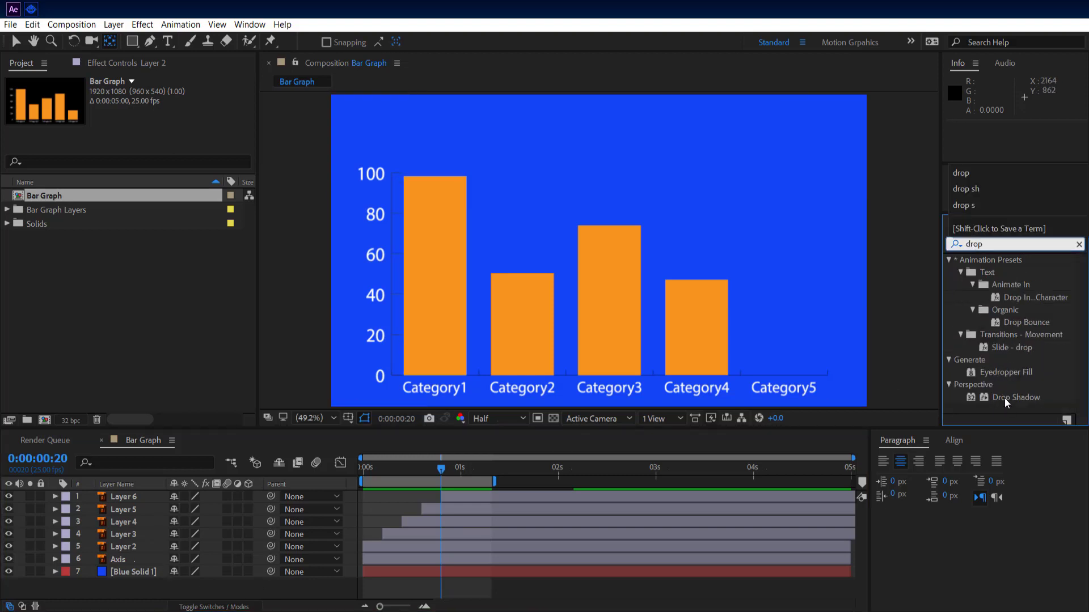
left_click_drag(1005, 398, 142, 542)
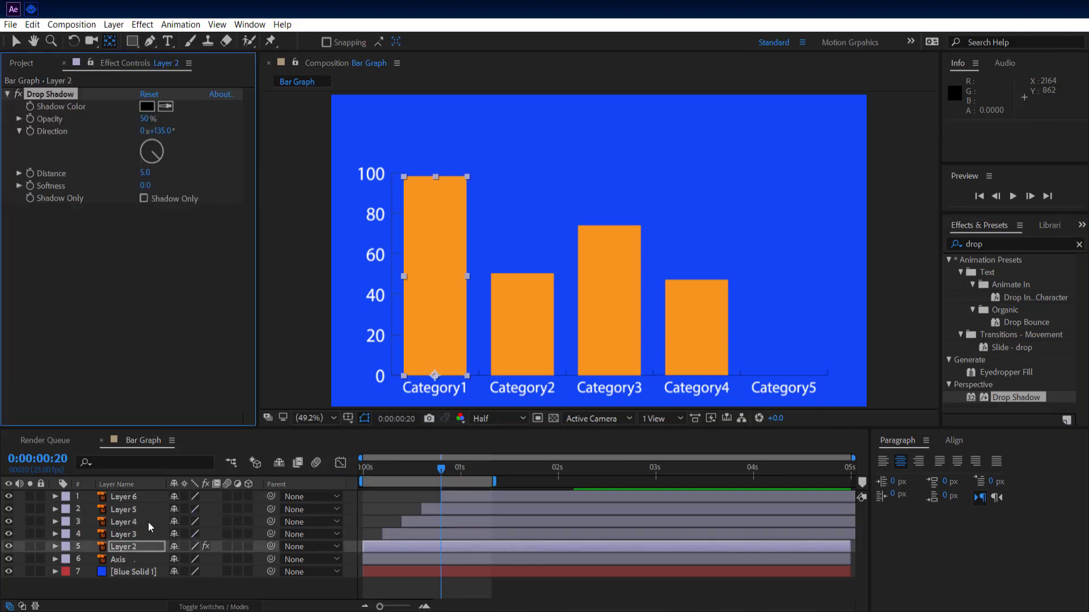
left_click(146, 124)
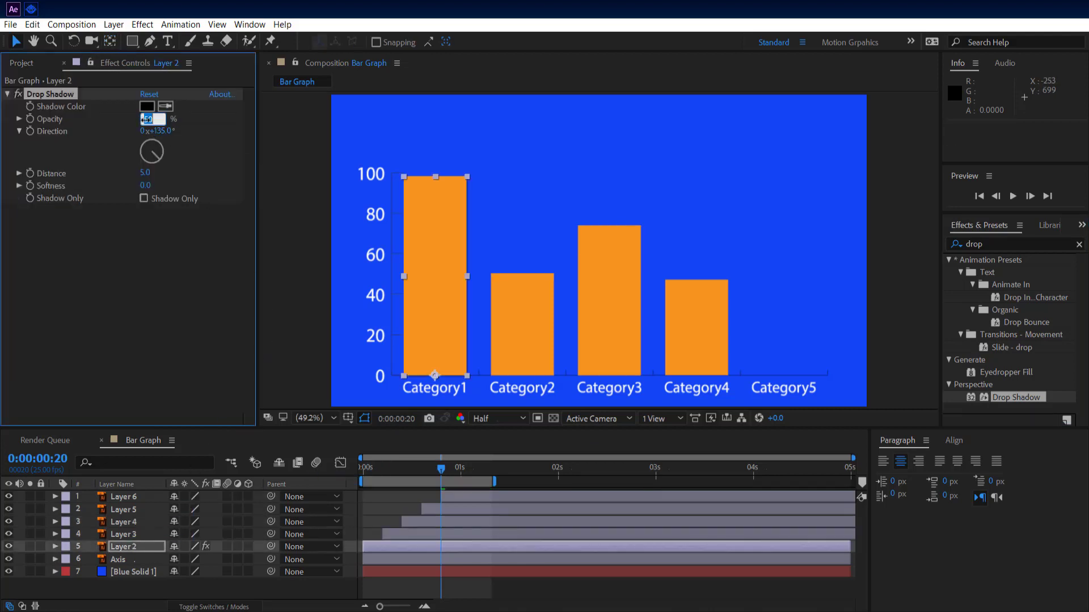
type("80")
key("Return")
left_click(150, 229)
- Set the shadow's direction to 48°, softness to 60 and distance to 12
left_click(163, 131)
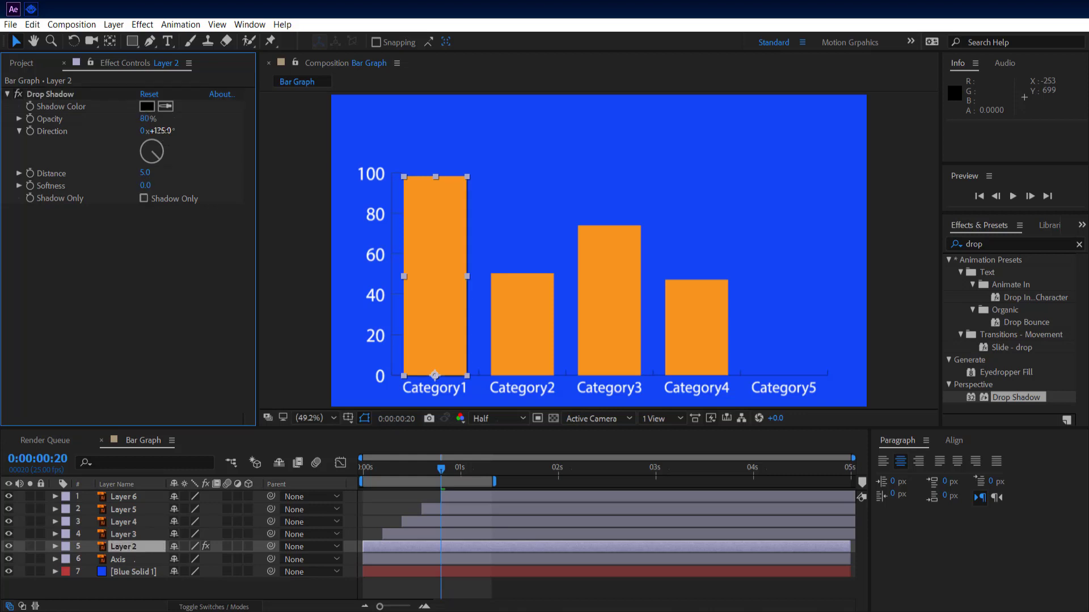
type("48")
key("Return")
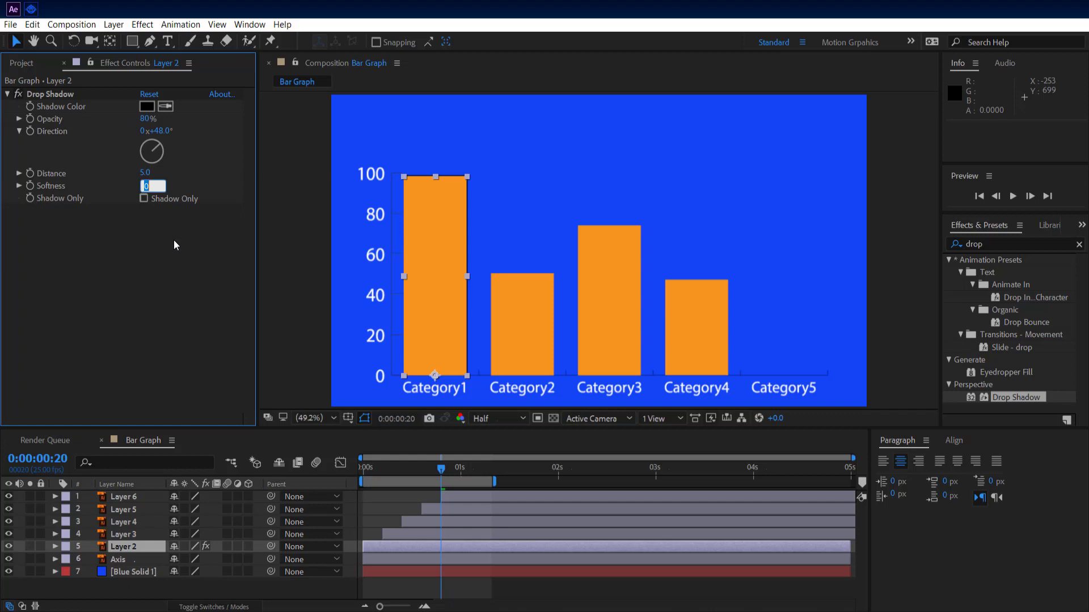
type("7")
key("BackSpace")
type("60")
key("Return")
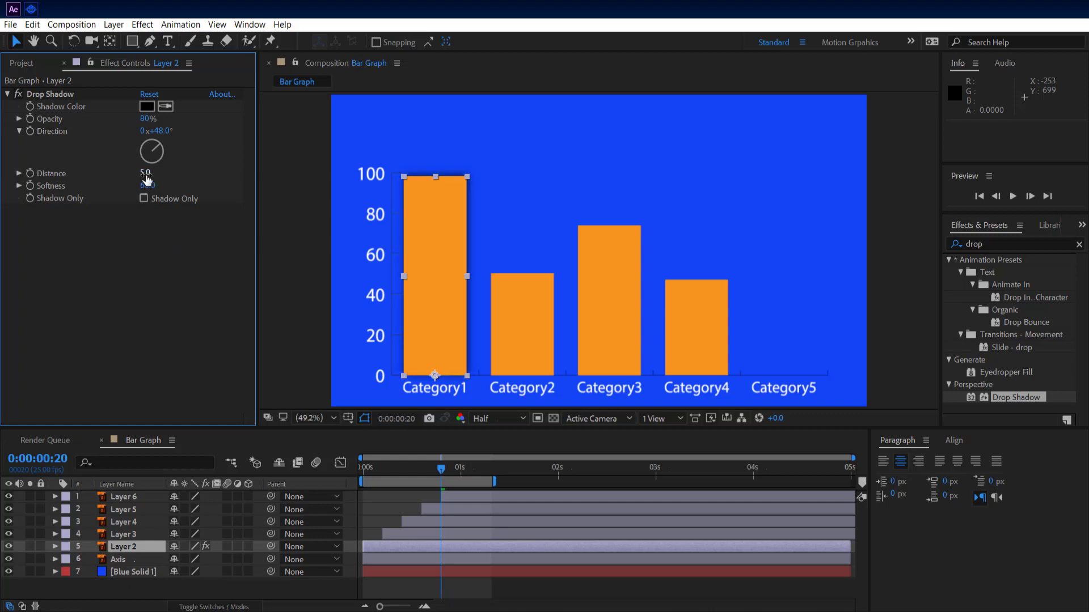
left_click_drag(146, 179, 151, 172)
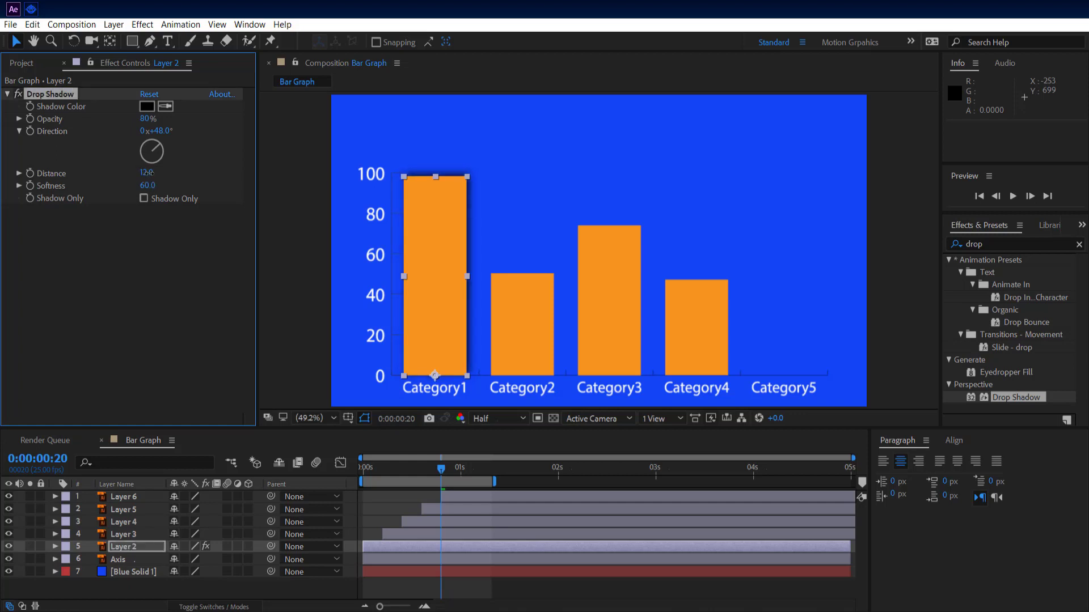
left_click(170, 272)
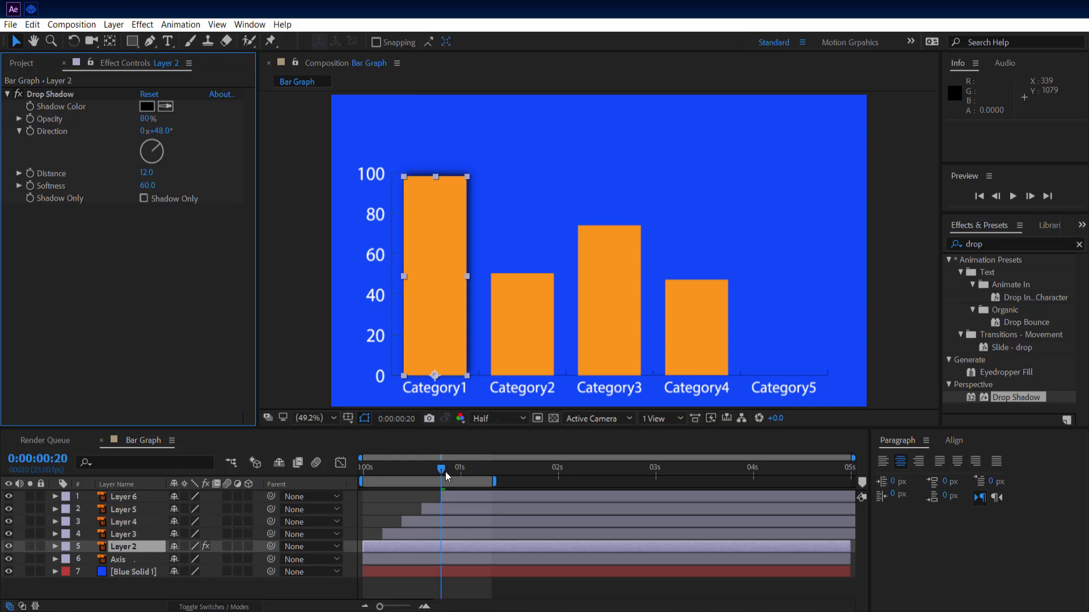
- Copy Layer 2's Drop Shadow effect and paste it onto the bar Layers 3 through 6
left_click_drag(443, 471, 430, 471)
left_click(294, 585)
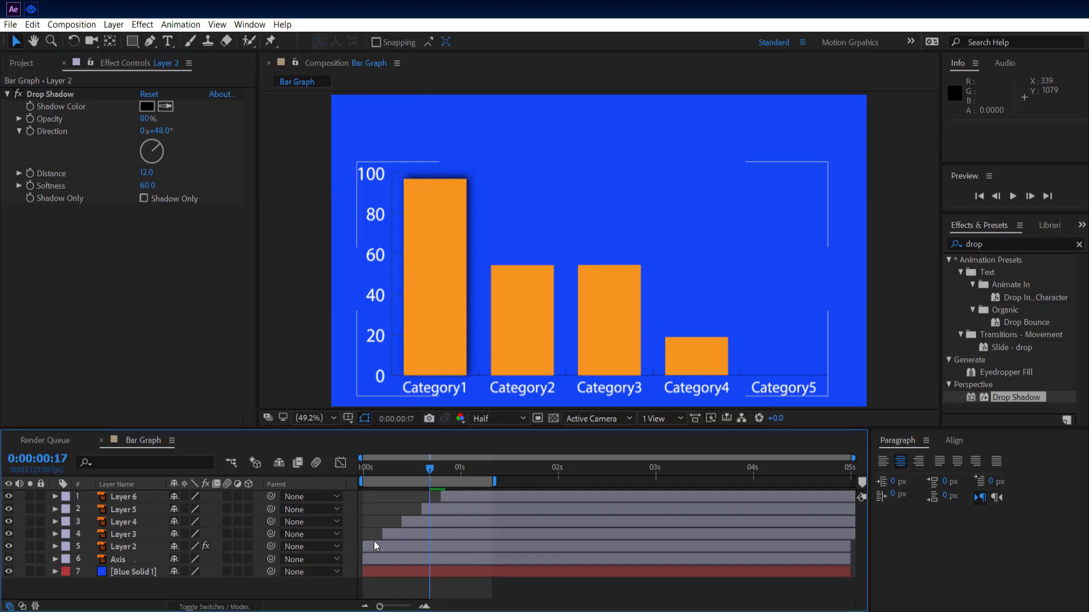
left_click(79, 96)
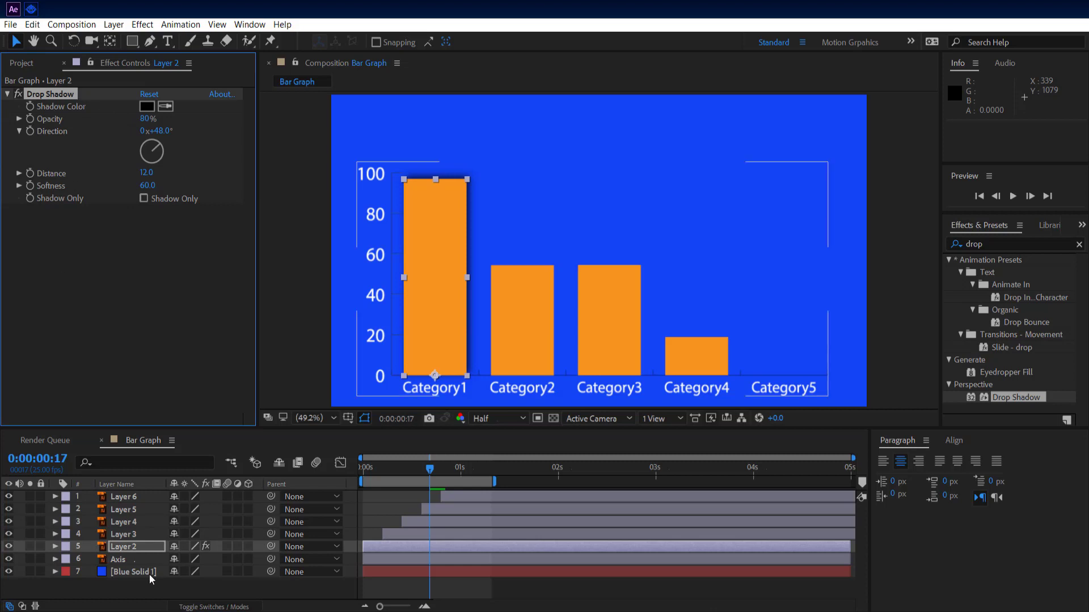
left_click(152, 532)
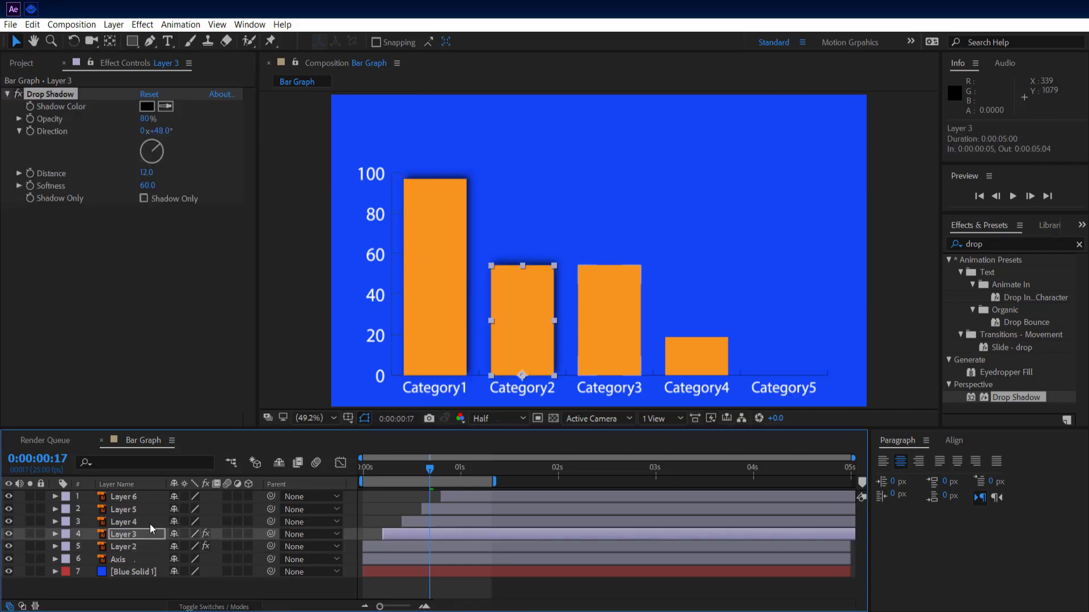
left_click(144, 519)
key("ctrl+v")
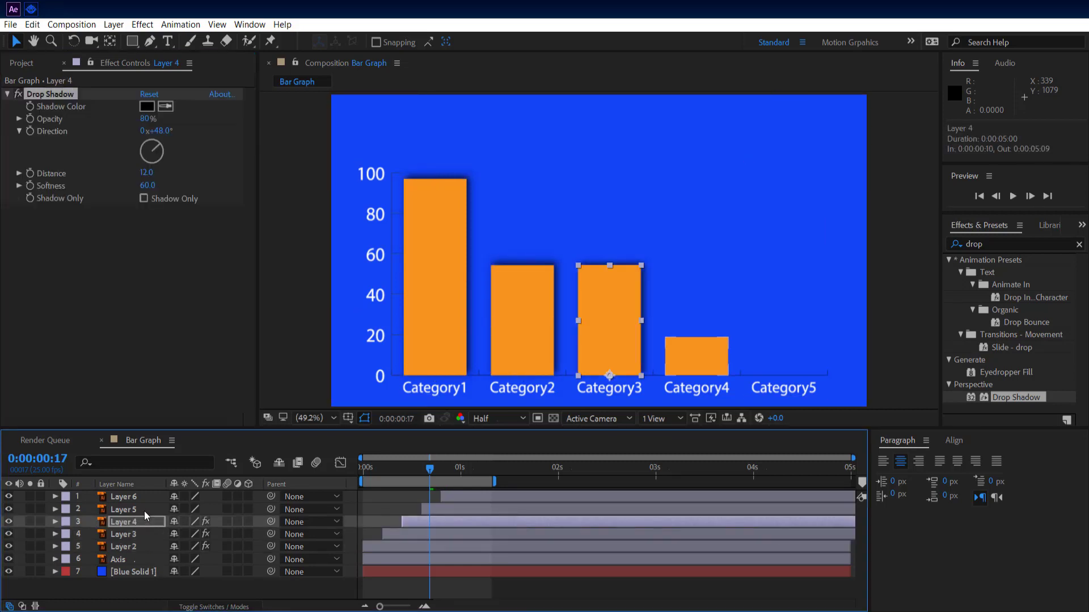
left_click(144, 512)
key("ctrl+v")
left_click(147, 499)
key("ctrl+v")
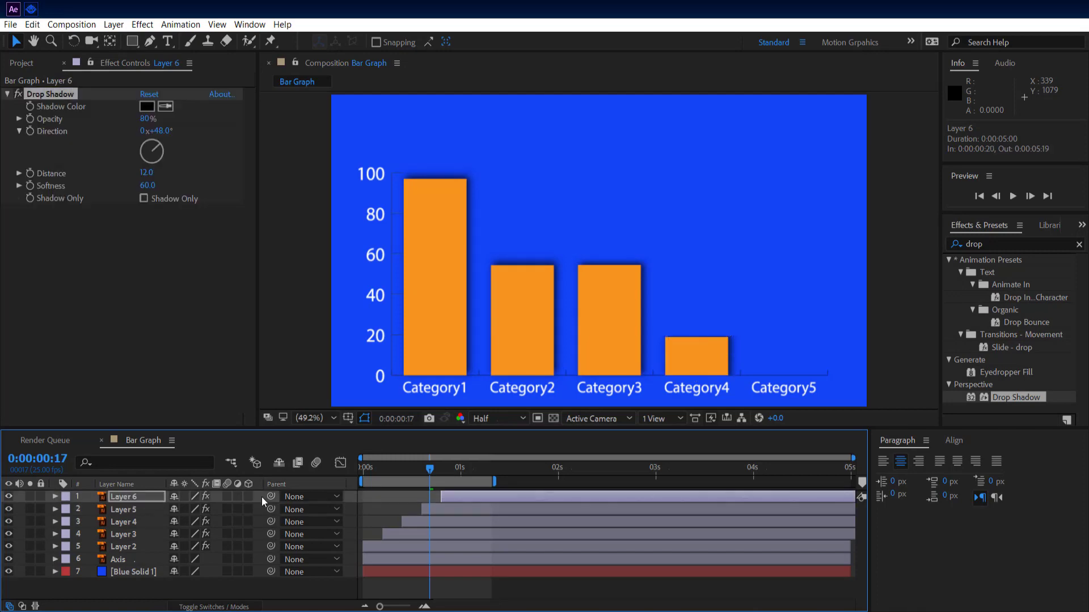